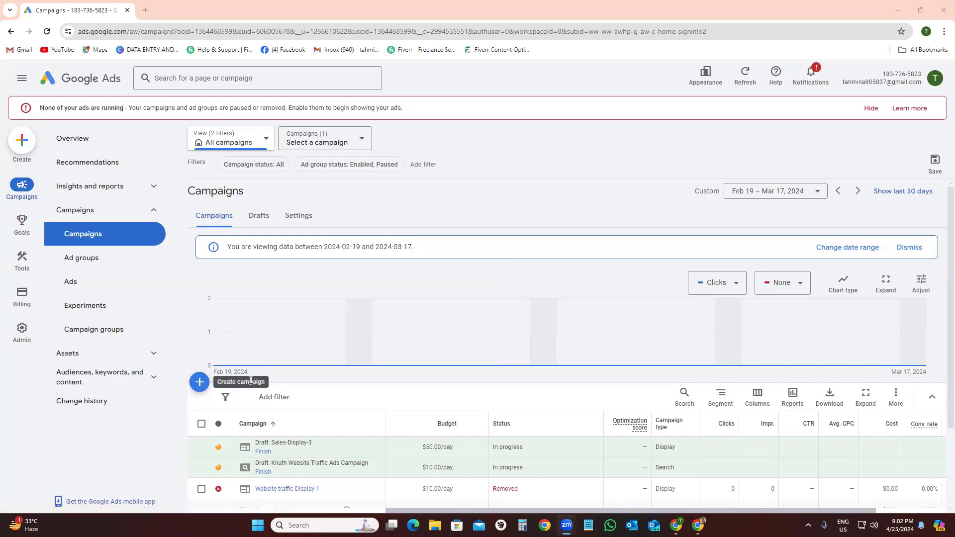
Step: Start a new campaign and pick Sales as the objective
click(200, 382)
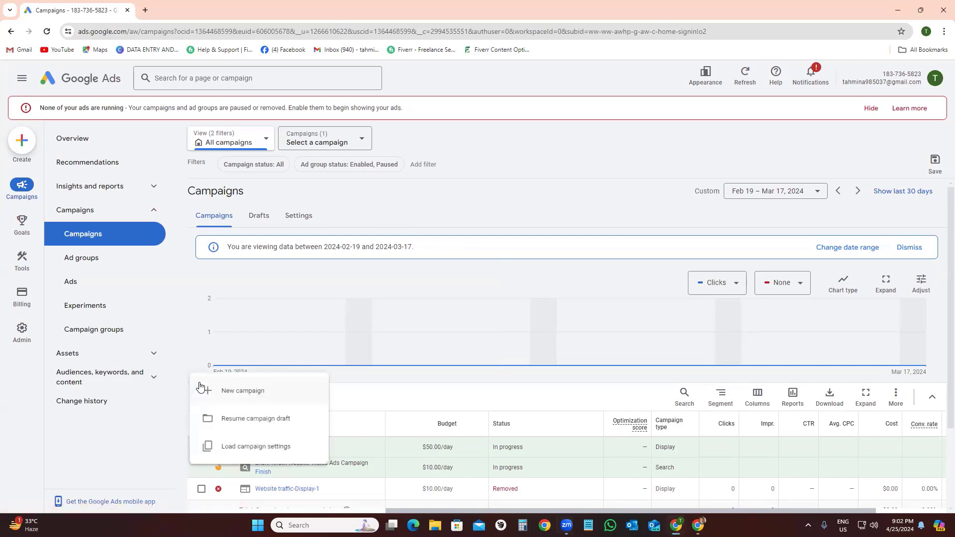
click(237, 393)
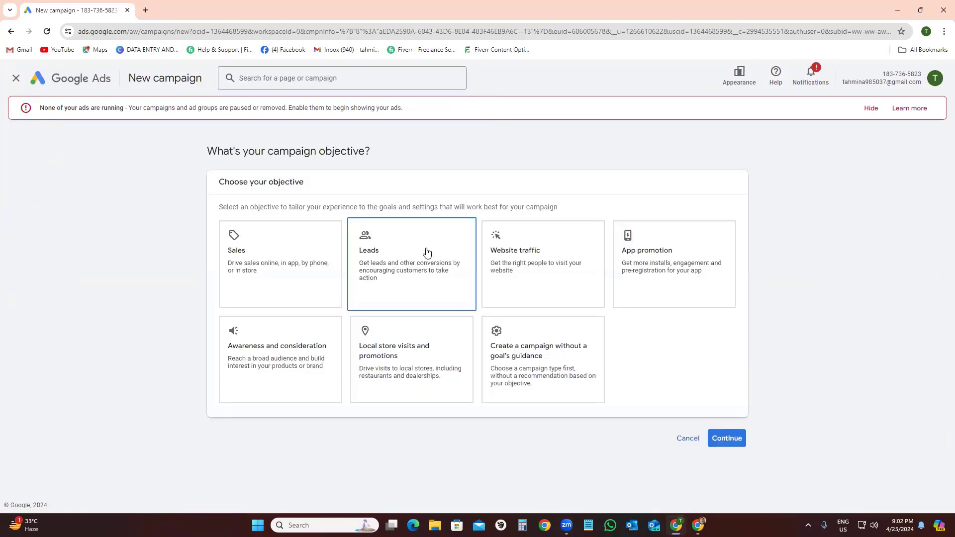
click(426, 252)
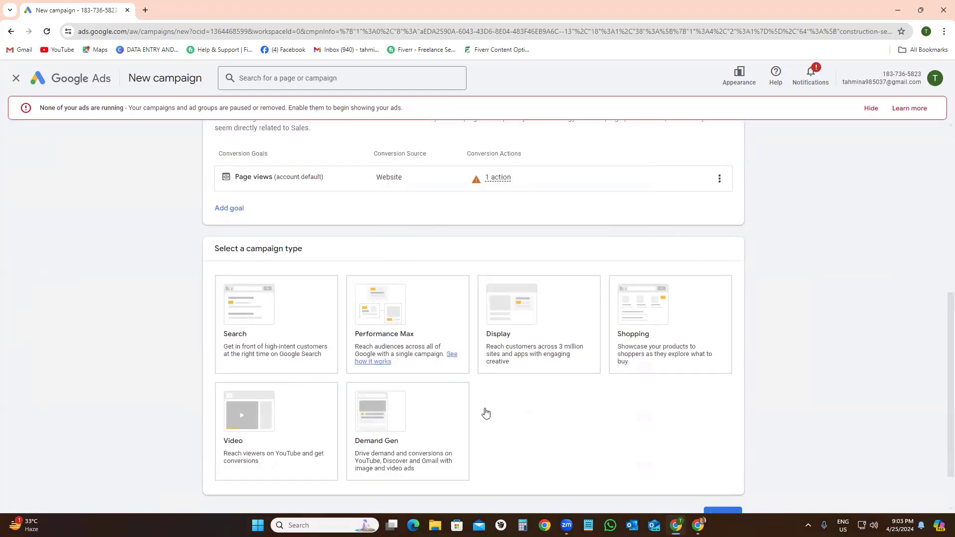
scroll(486, 414, up, 6)
click(264, 213)
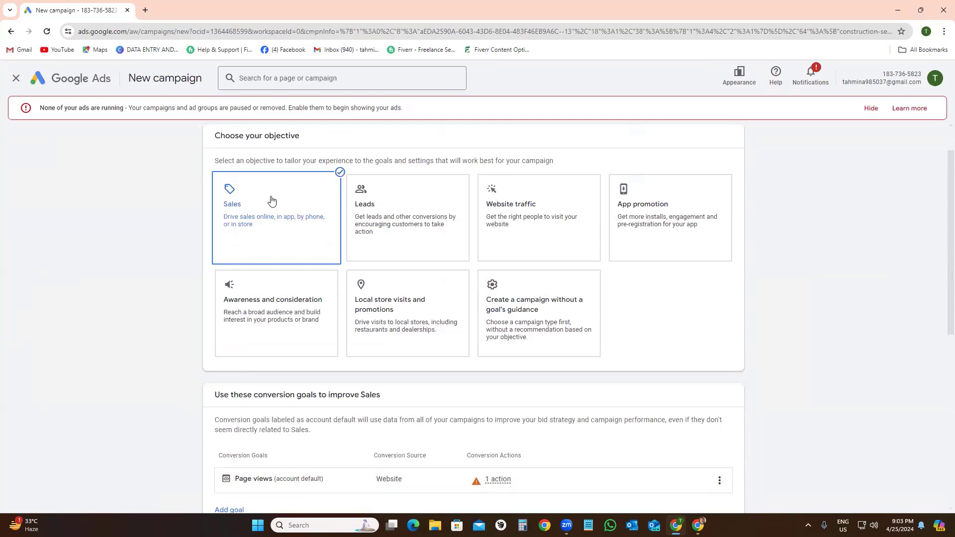
Step: Select Video as the campaign type
scroll(271, 200, down, 7)
click(305, 309)
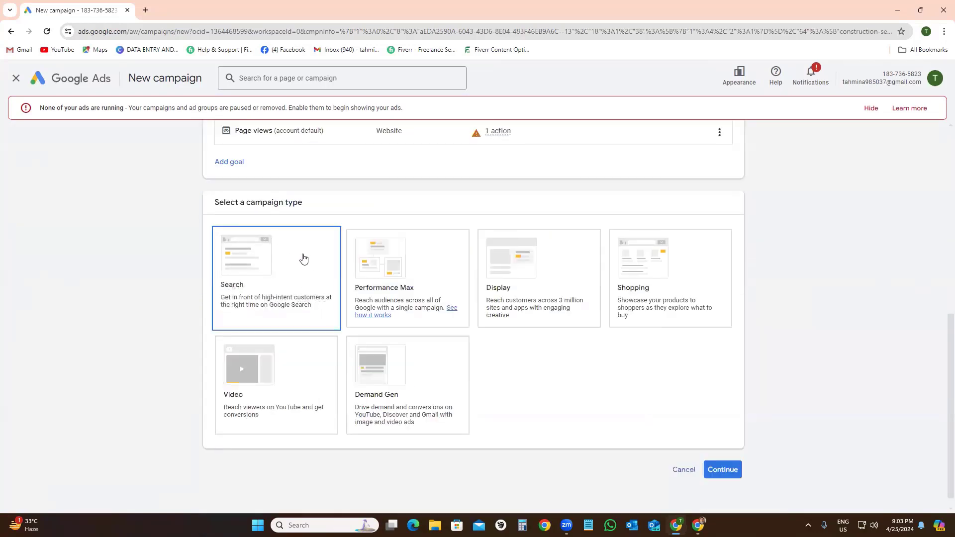
click(296, 375)
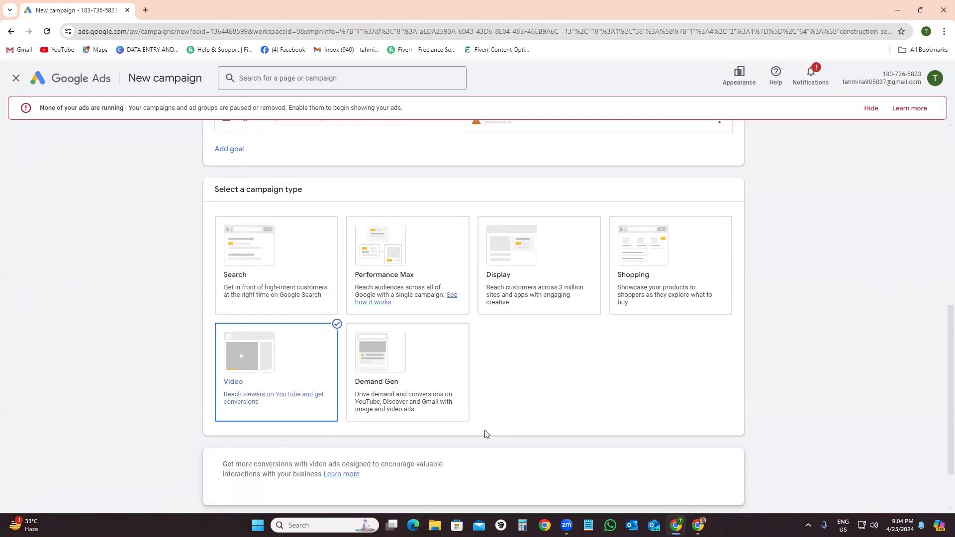
scroll(527, 372, down, 2)
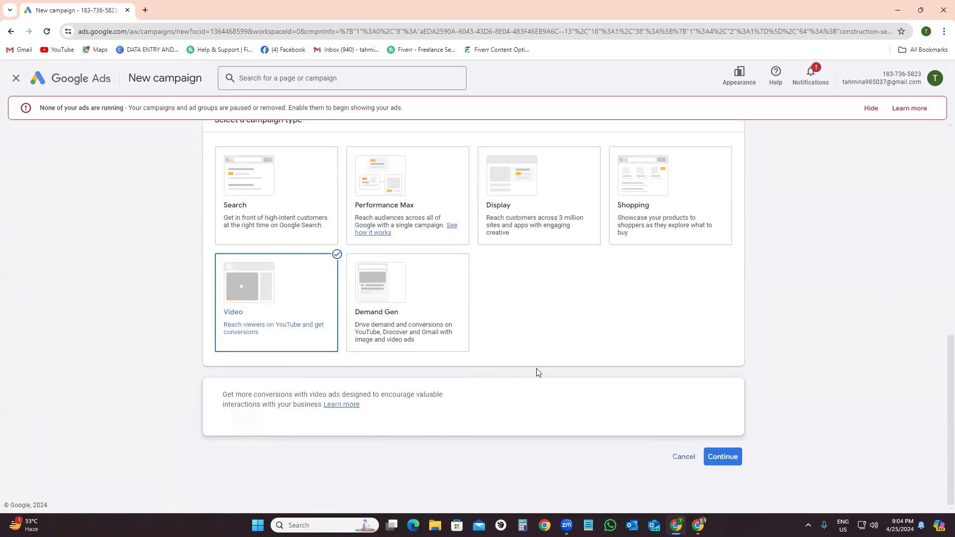
Step: Continue to the 'Video Conversions - 2024-04-25' campaign settings, then open File Explorer
click(723, 457)
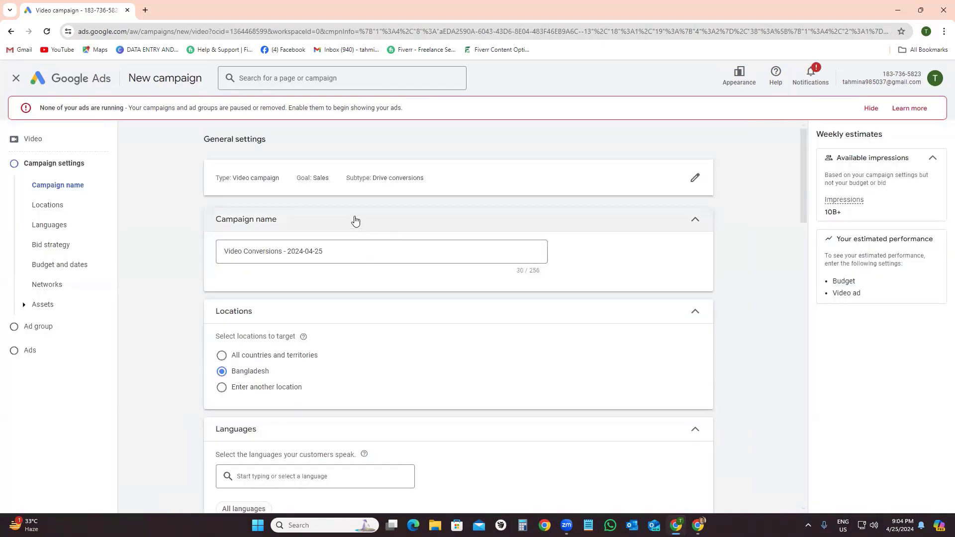
click(341, 251)
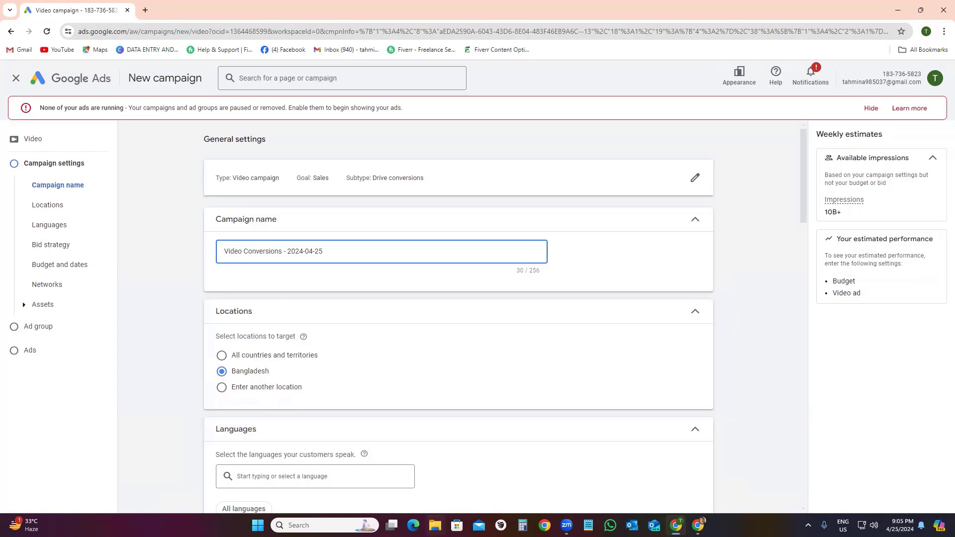
click(436, 526)
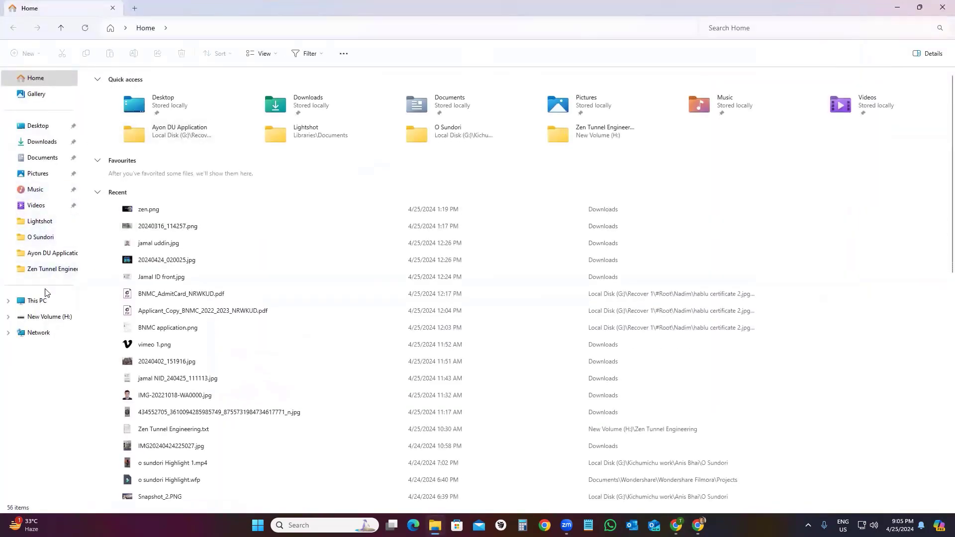
Step: Browse from This PC to the Raw Videos folder and select Love the Installment Sale!.mp4
click(35, 301)
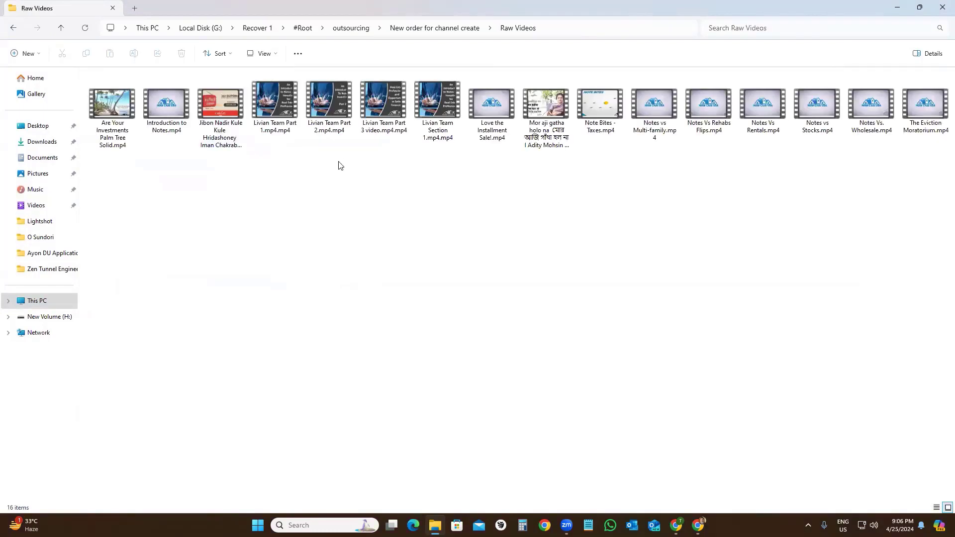
click(493, 121)
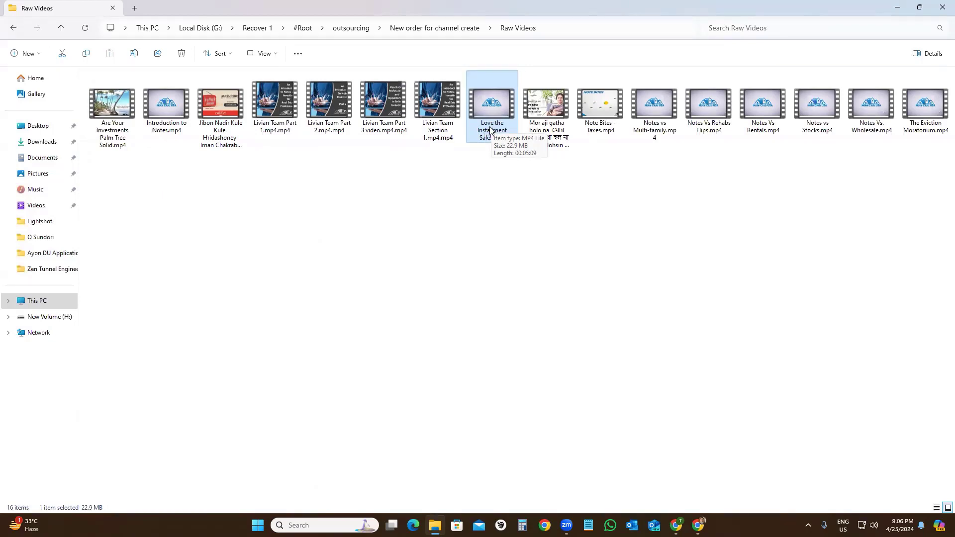
Step: Play Love the Installment Sale!, pause and rewind it to 0:00, then return to Raw Videos
double_click(490, 129)
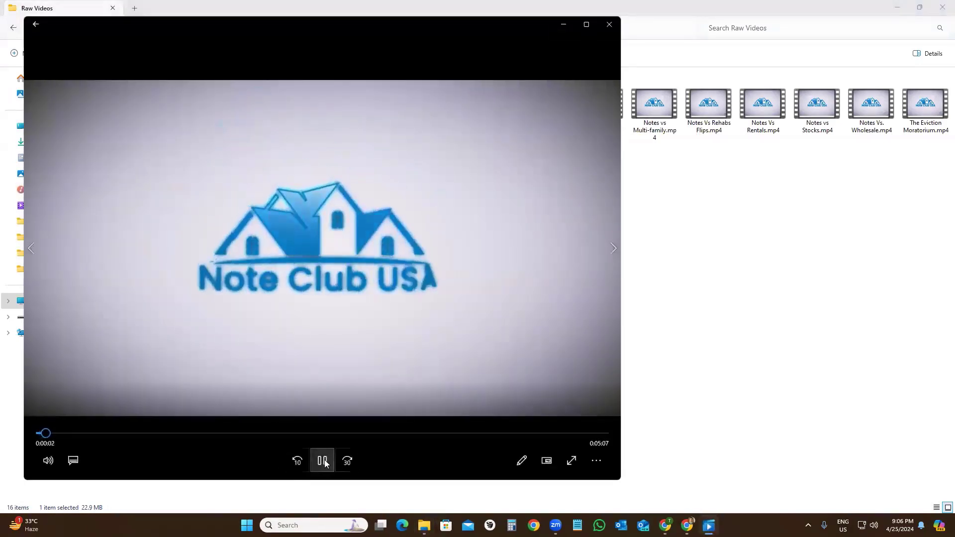
click(324, 463)
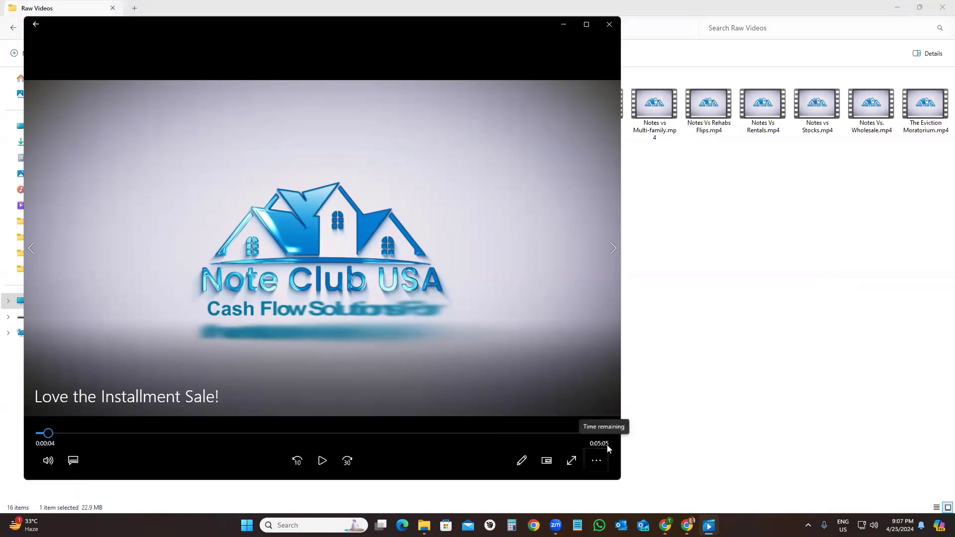
drag(48, 433, 27, 435)
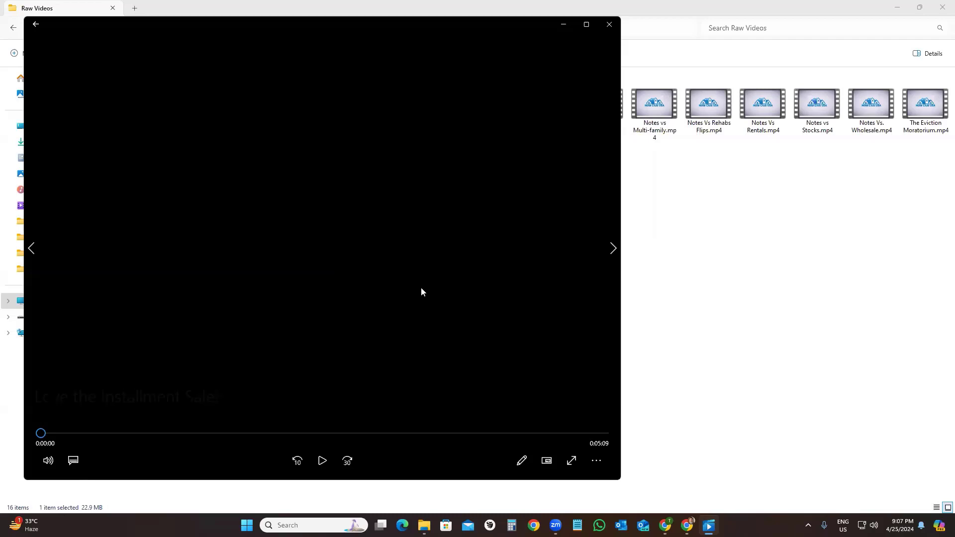
click(773, 330)
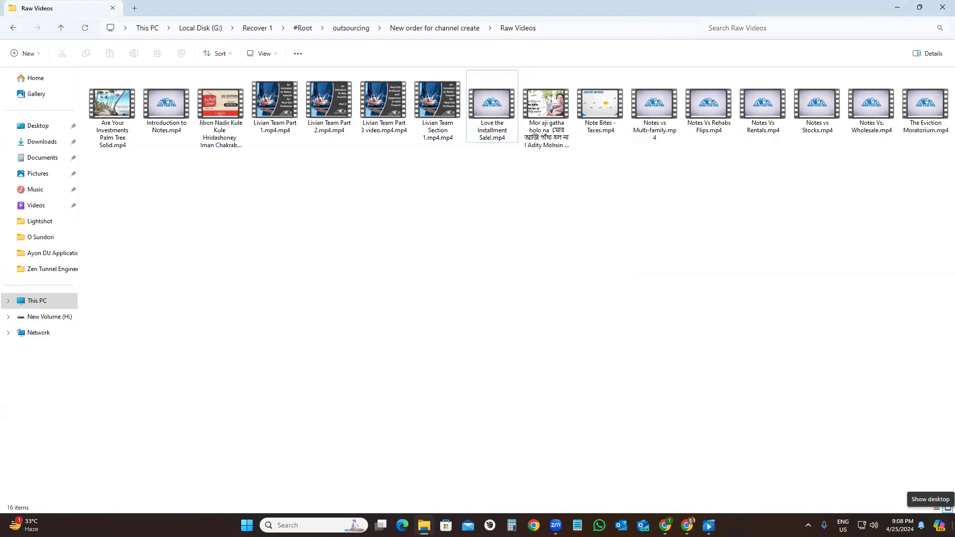
Step: Launch Camtasia 2021 from the desktop and start a new blank project
click(949, 508)
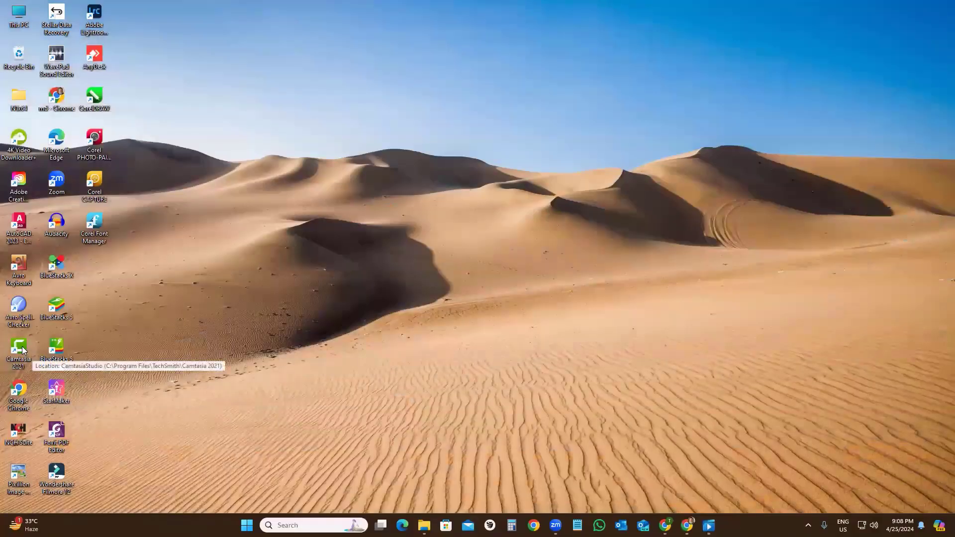
double_click(22, 350)
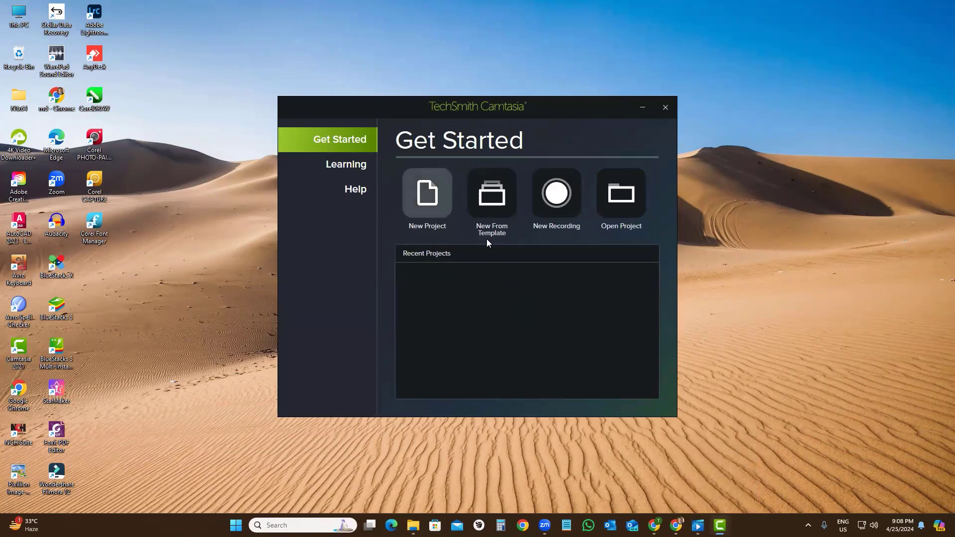
click(428, 193)
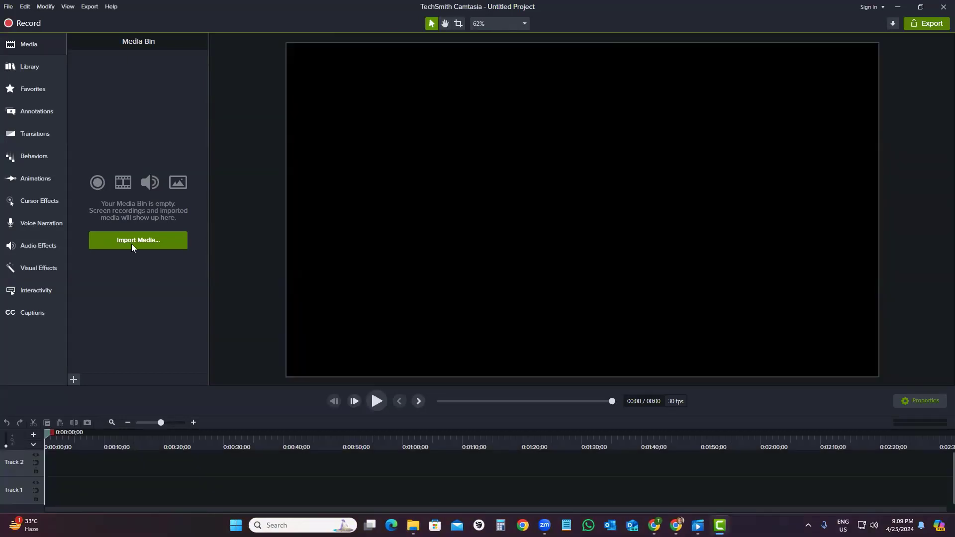
Step: Import Love the Installment Sale!.mp4 from the Raw Videos folder onto Track 1
click(137, 239)
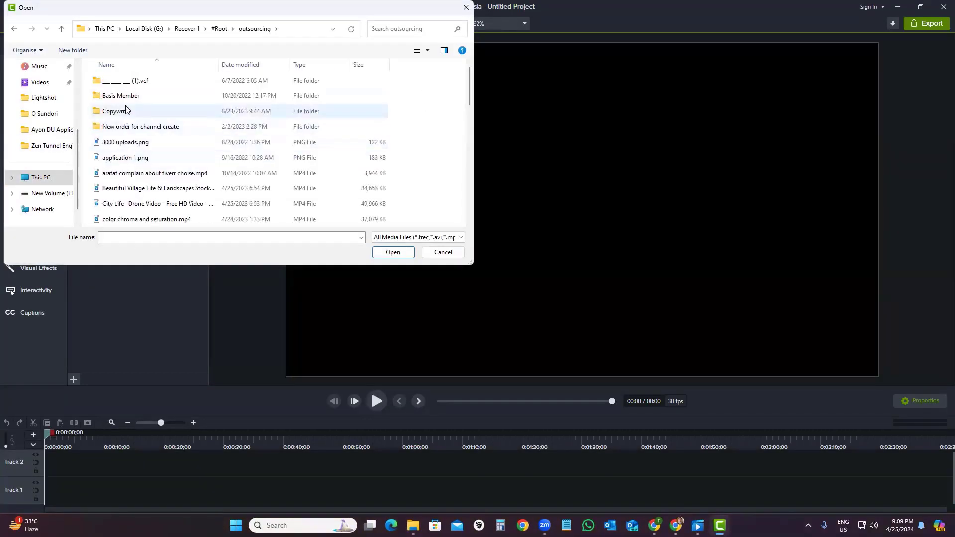
double_click(127, 127)
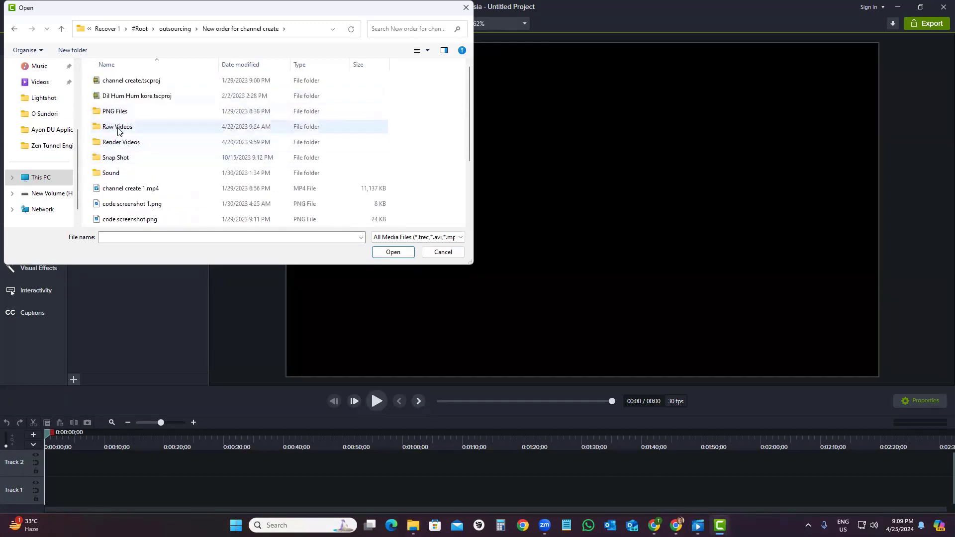
double_click(118, 128)
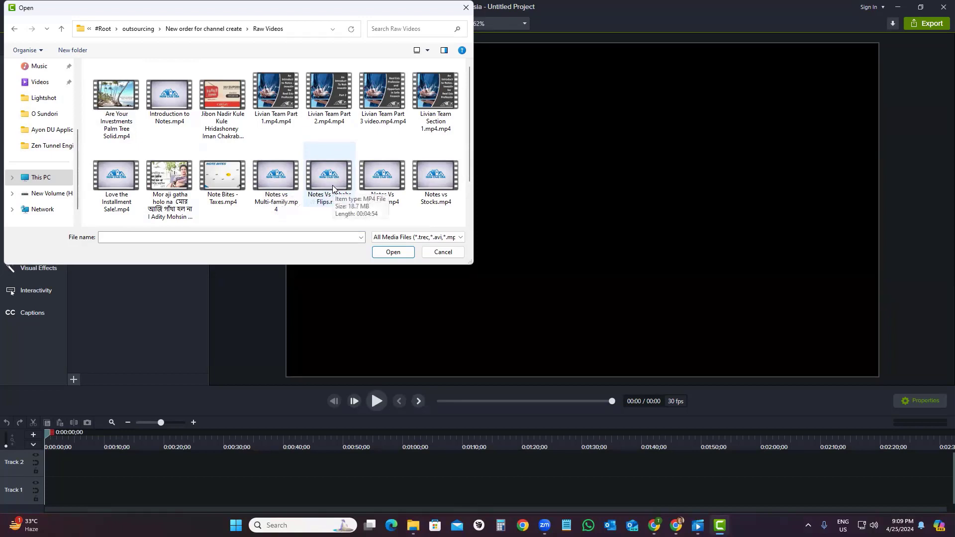
click(116, 190)
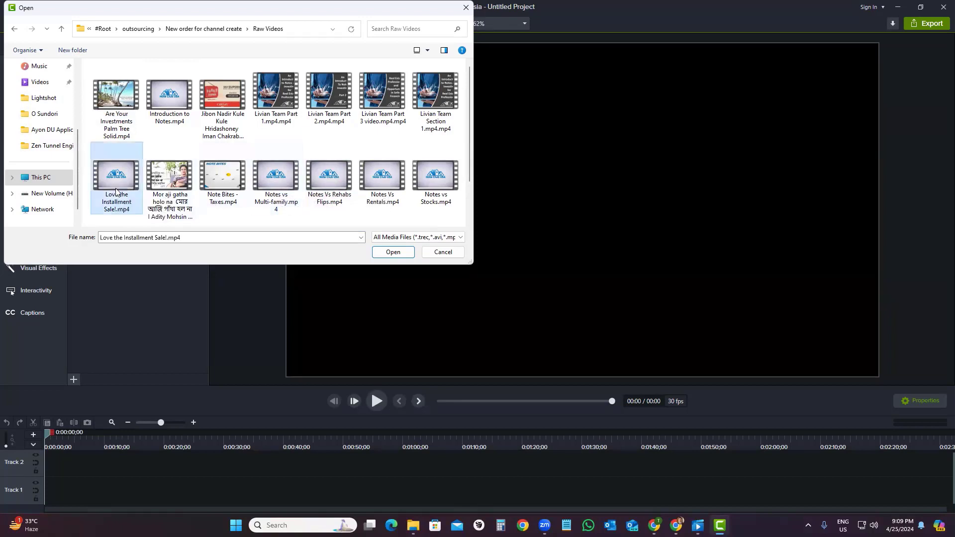
click(393, 252)
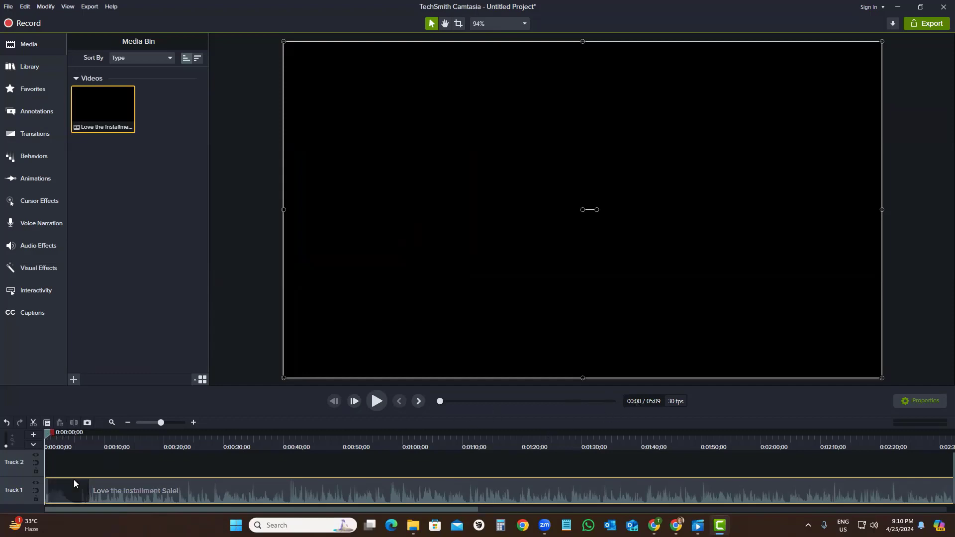
Step: Split the clip at 01:00 and delete the portion after the split
drag(47, 432, 405, 455)
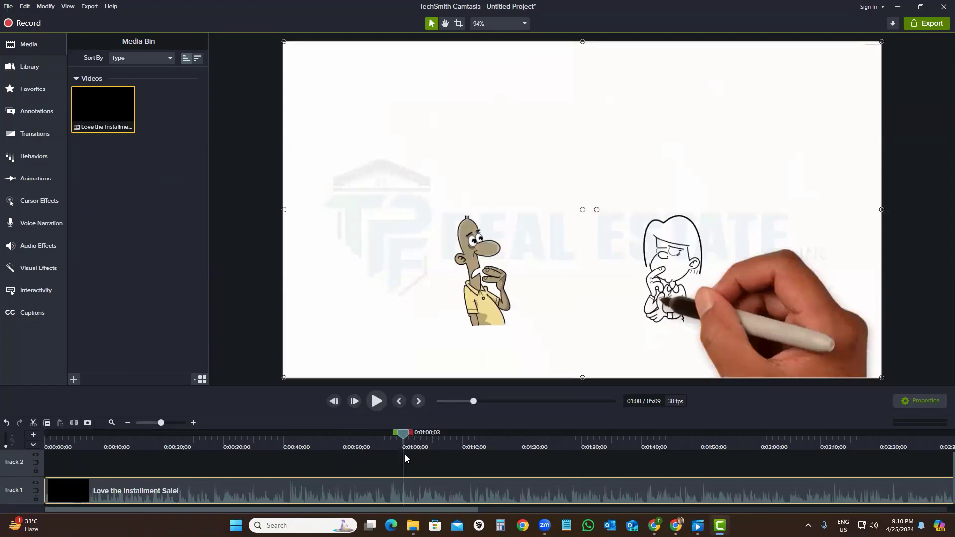
click(74, 423)
click(525, 482)
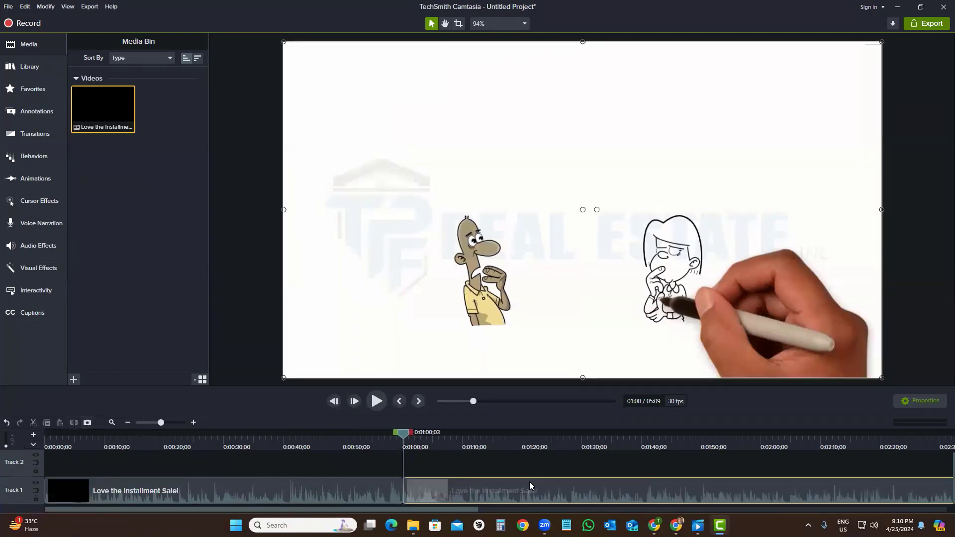
key(Delete)
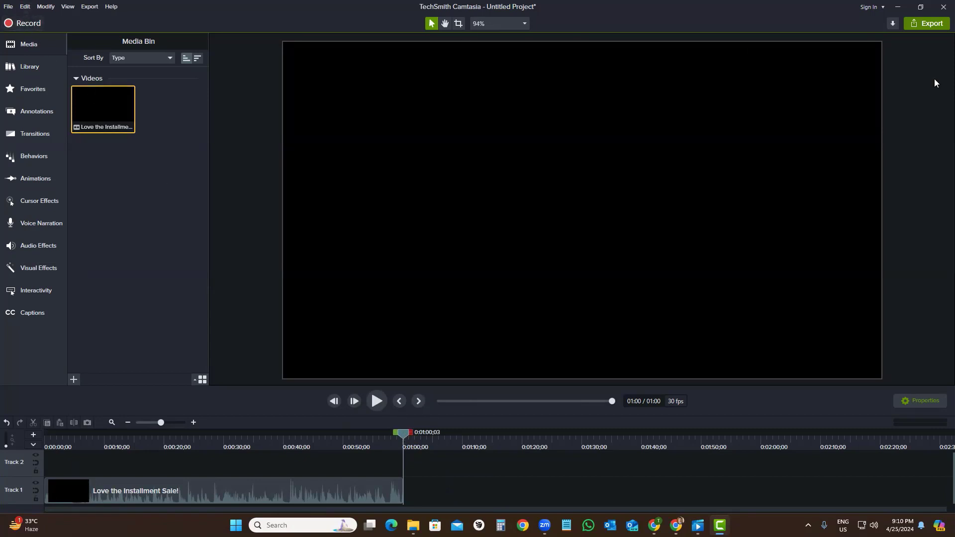
Step: Export to a local file with the MP4 only (up to 720p) preset and proceed
click(931, 26)
click(892, 44)
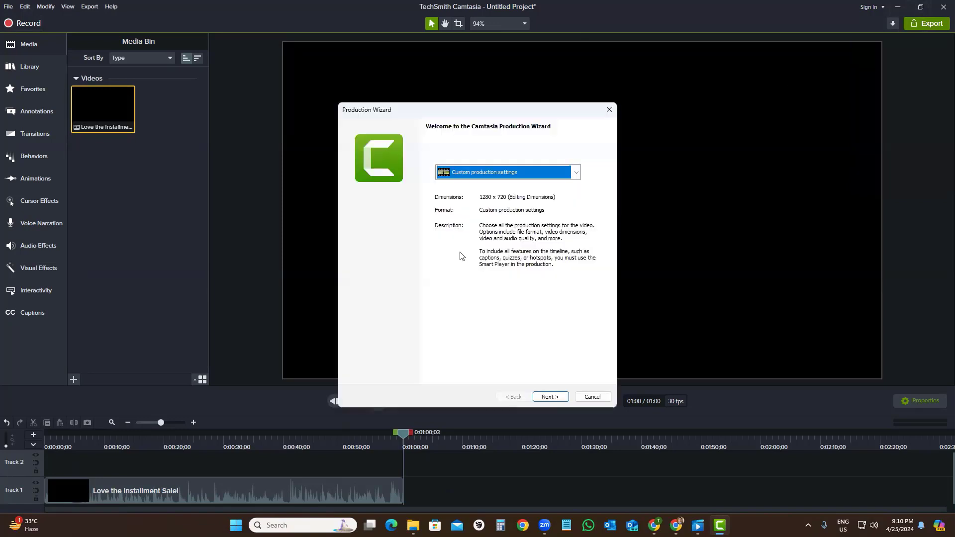
key(alt+Down)
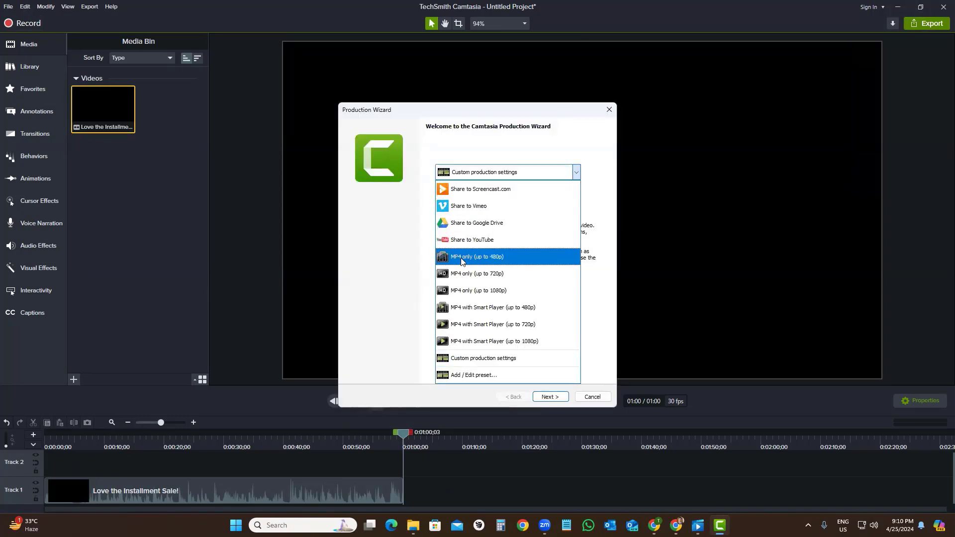
click(469, 274)
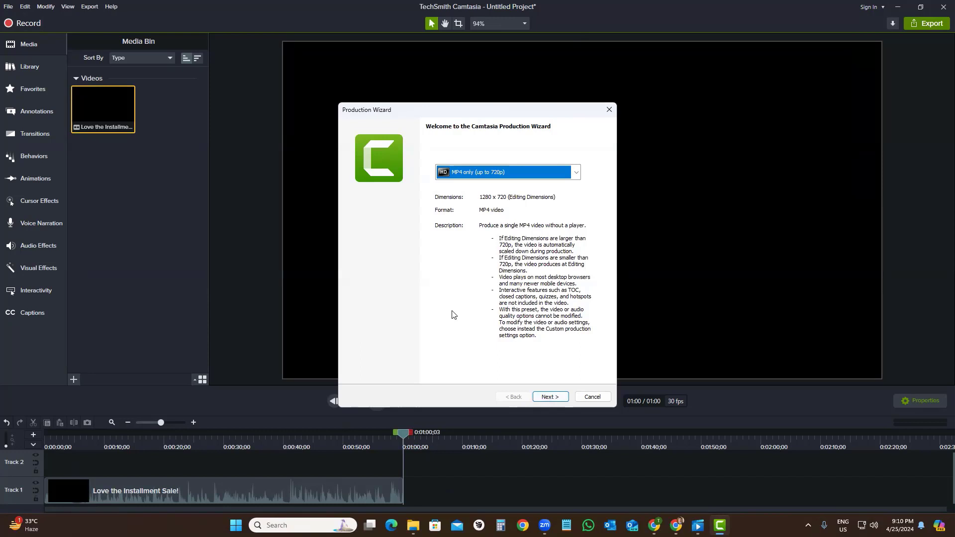
click(550, 397)
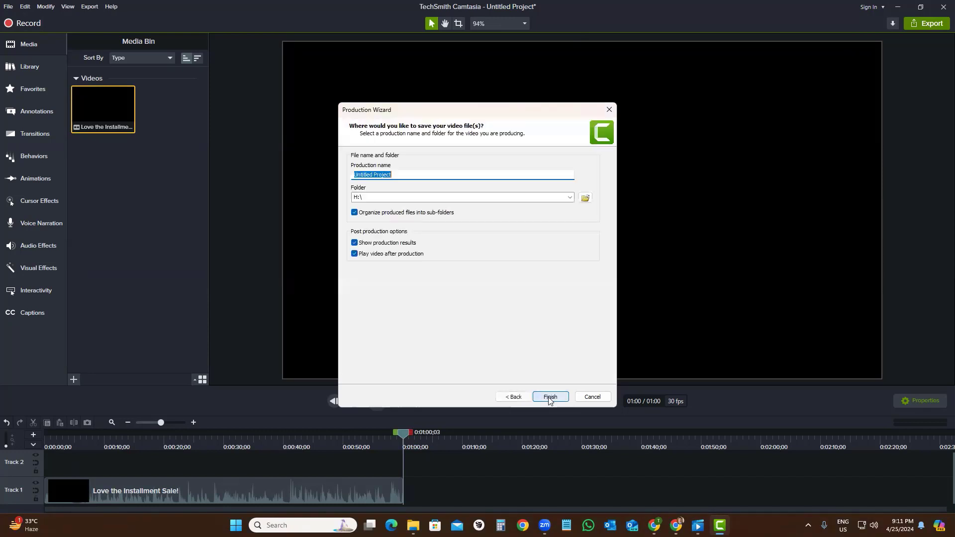
Step: Turn off sub-folder organizing and name the production 'video ads'
click(355, 213)
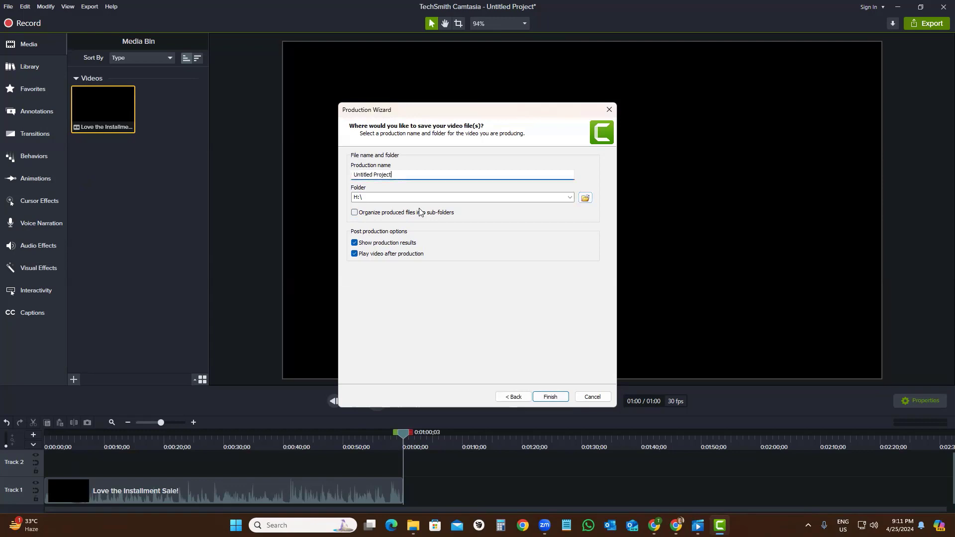
drag(394, 175, 328, 174)
text(video ads)
Step: Set the save folder to G:\Recover 1\#Root\outsourcing\New order for channel create\Raw Videos
click(585, 197)
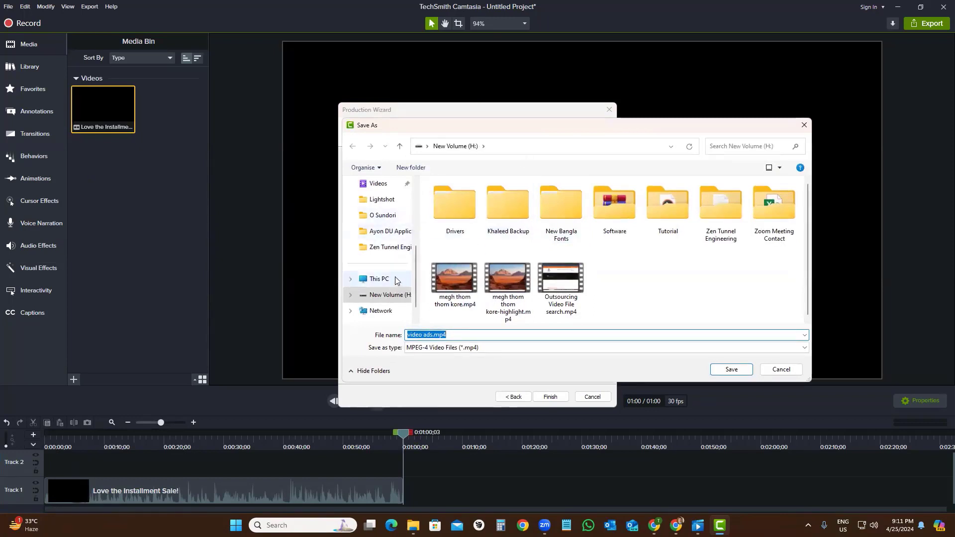
click(393, 279)
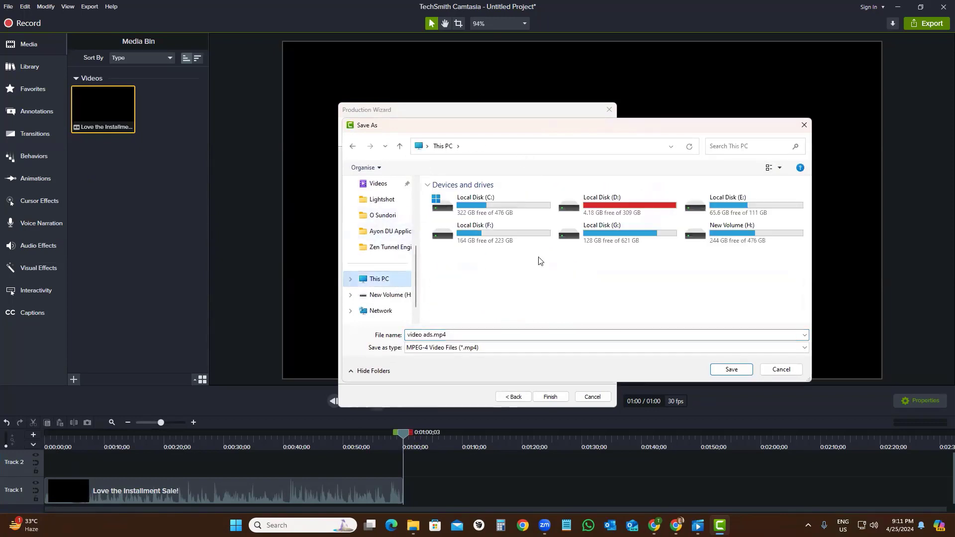
double_click(616, 238)
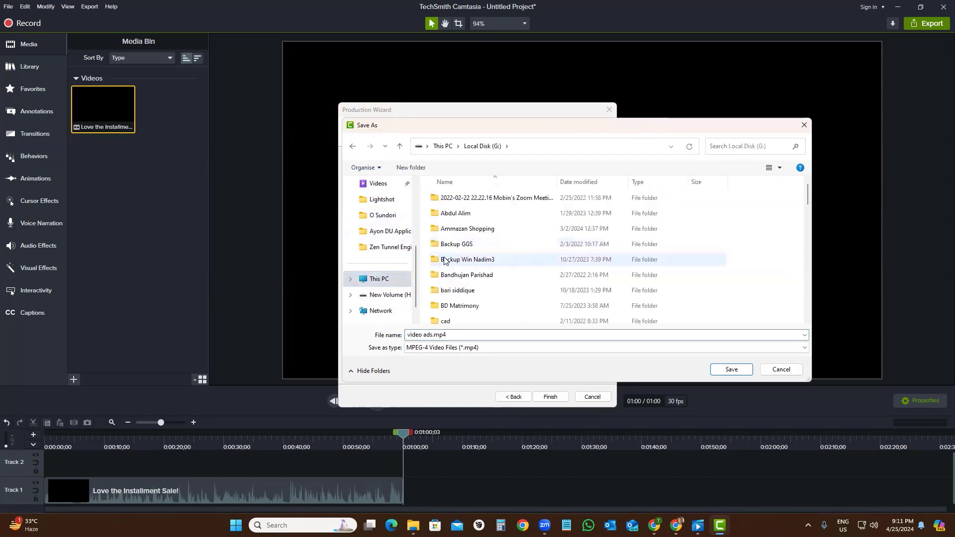
click(460, 260)
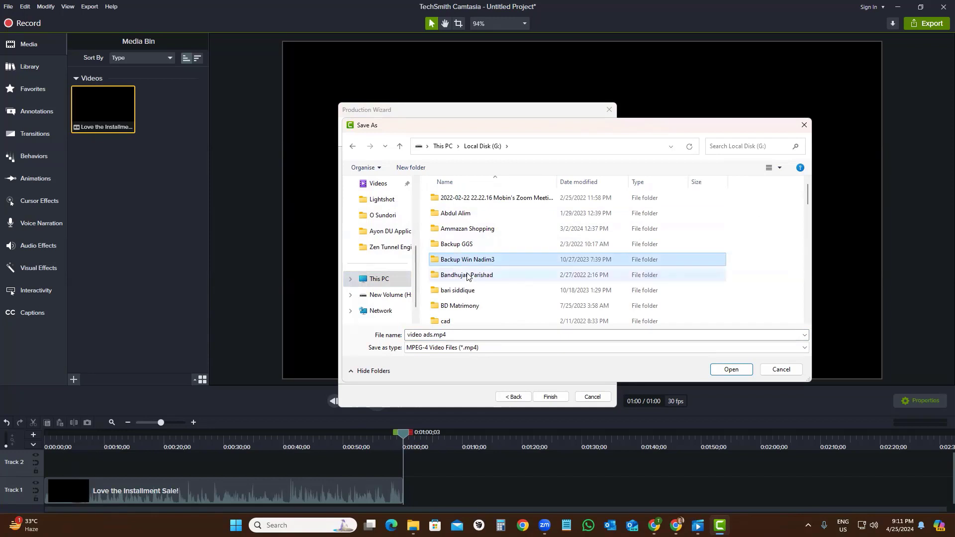
key(r)
click(454, 228)
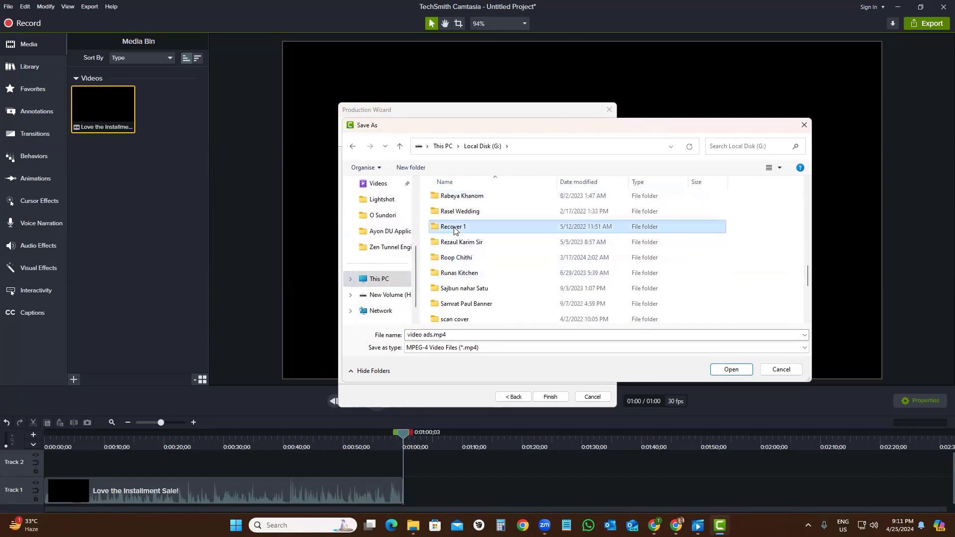
double_click(454, 228)
double_click(452, 200)
click(447, 228)
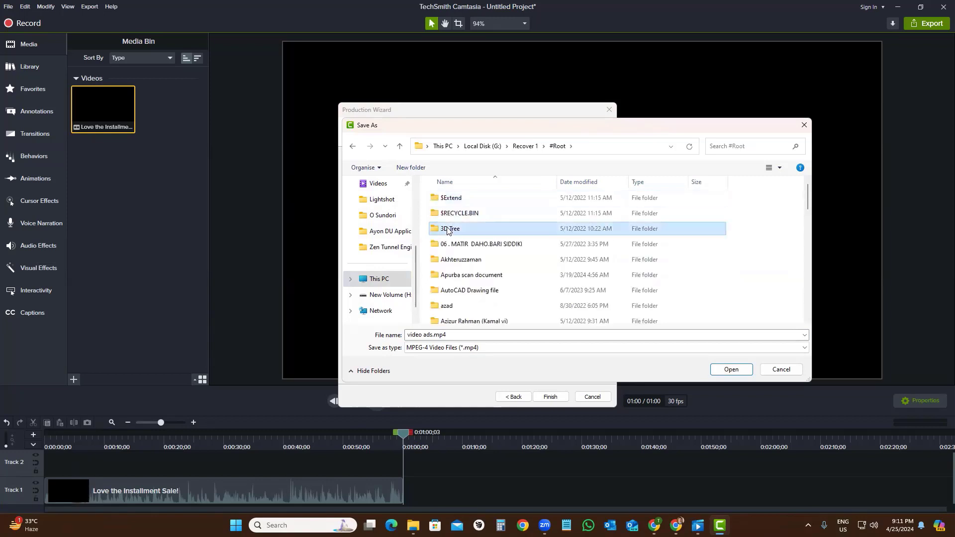
key(o)
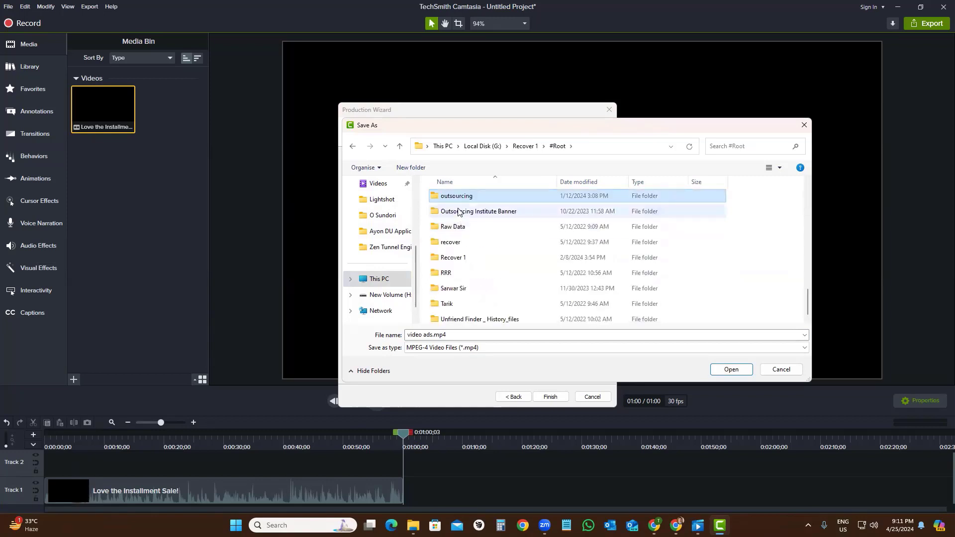
key(Return)
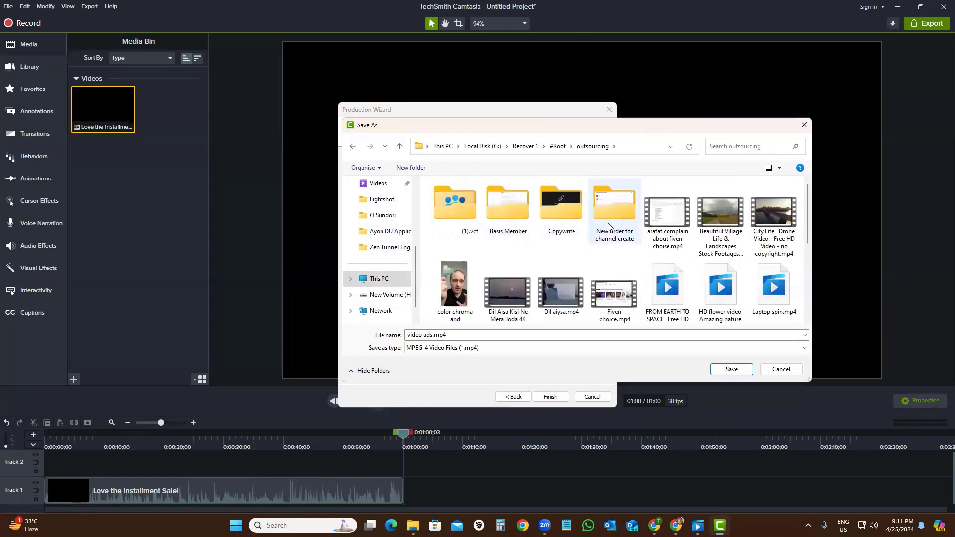
double_click(614, 209)
double_click(462, 249)
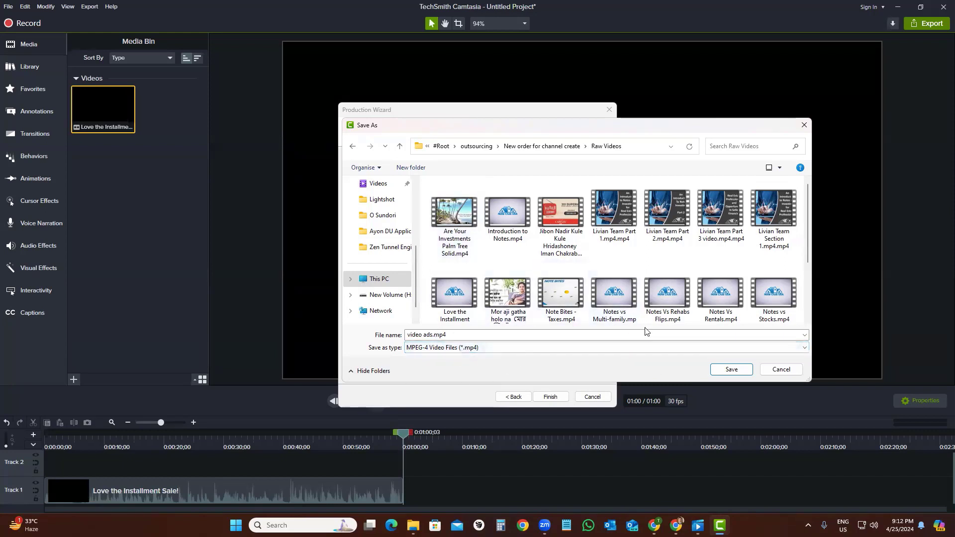
click(731, 371)
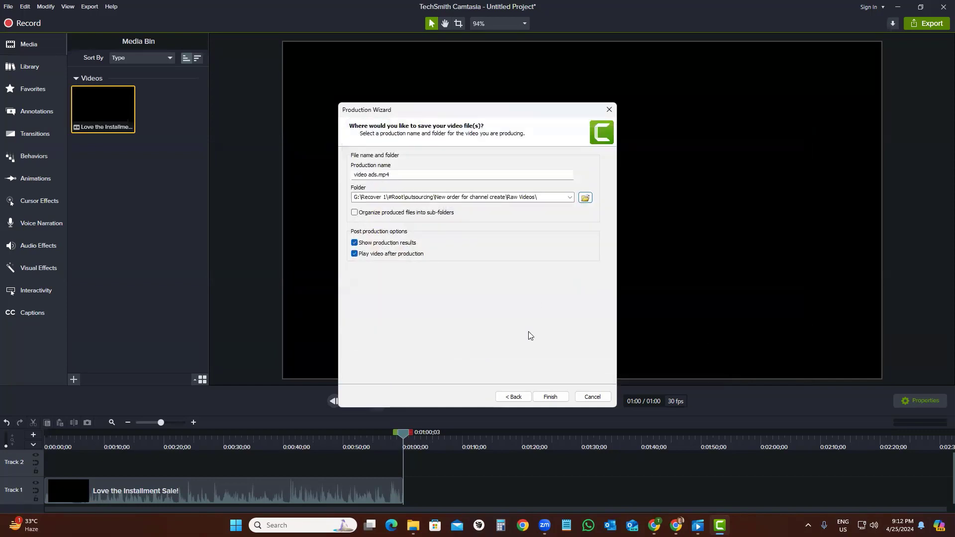
Step: Render video ads.mp4, close its playback window, and dismiss the Production Results
click(549, 398)
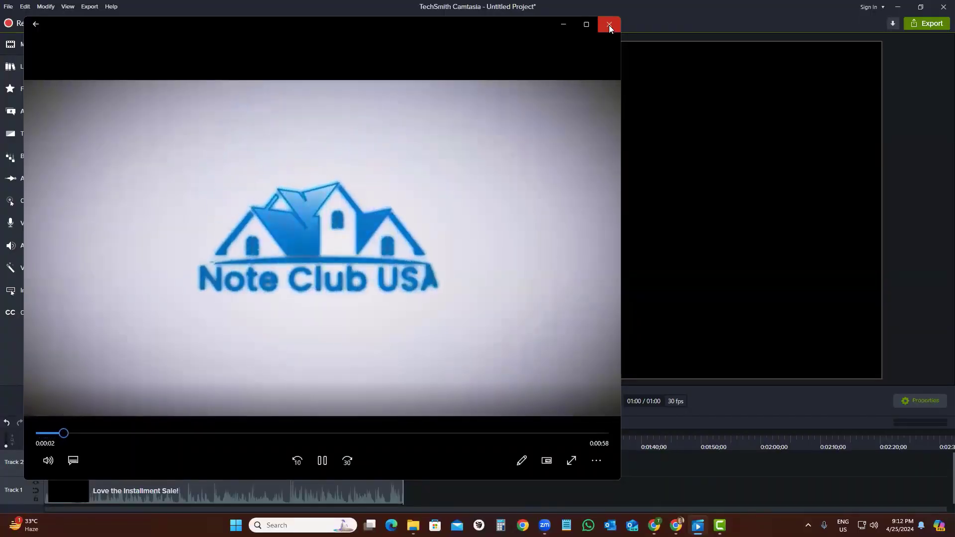
click(610, 27)
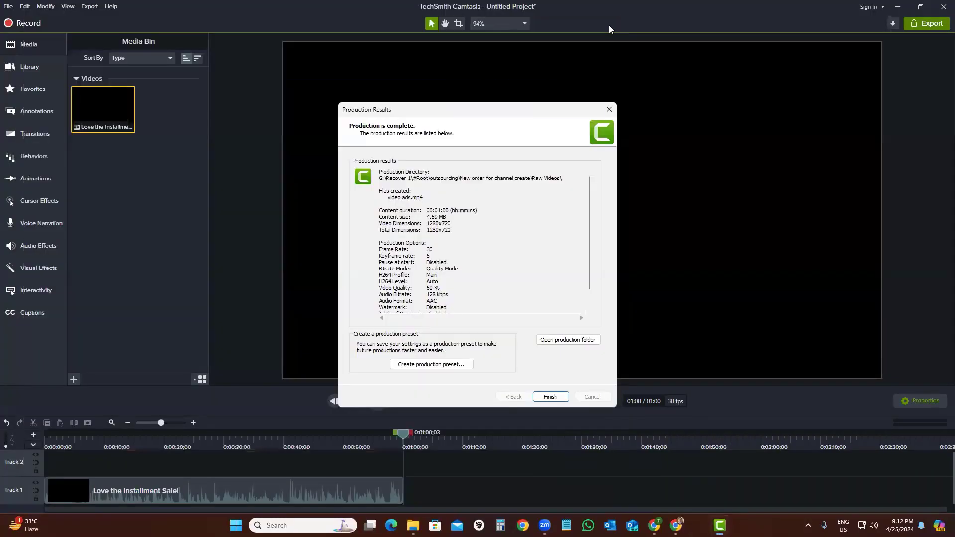
click(551, 397)
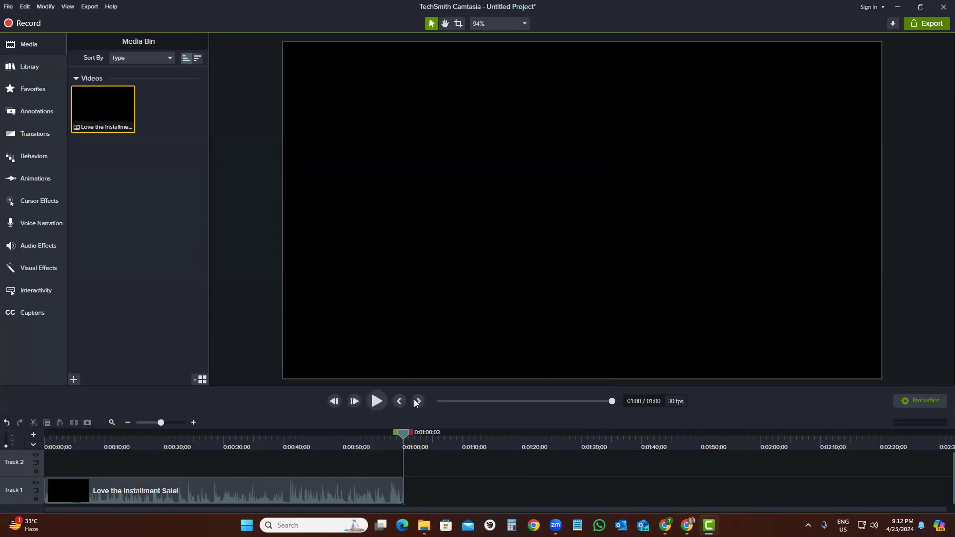
Step: Move the playhead back to 0:41;18 and bring up the canvas zoom and settings menu
drag(404, 434, 281, 440)
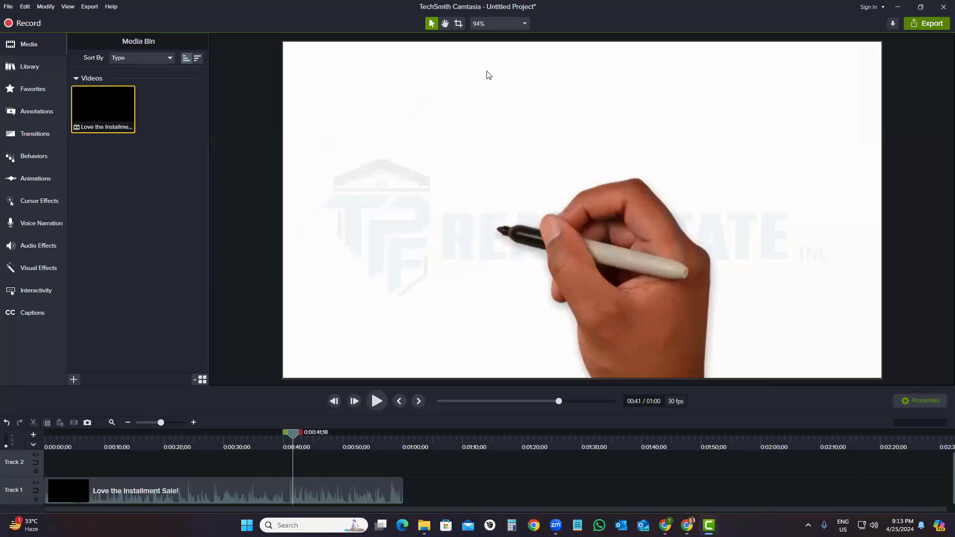
click(525, 24)
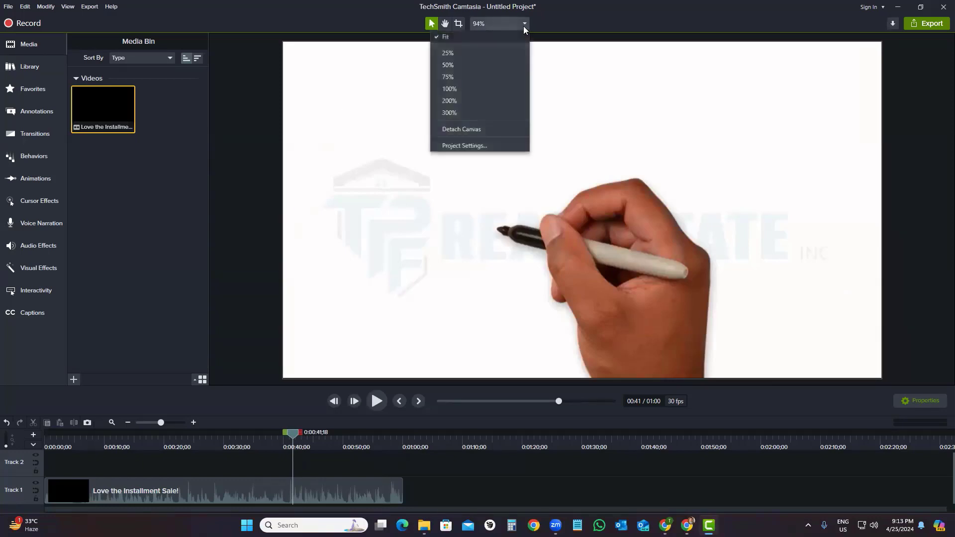
Step: Change the project canvas size to the 1080p HD (1920x1080) preset and apply it
click(447, 145)
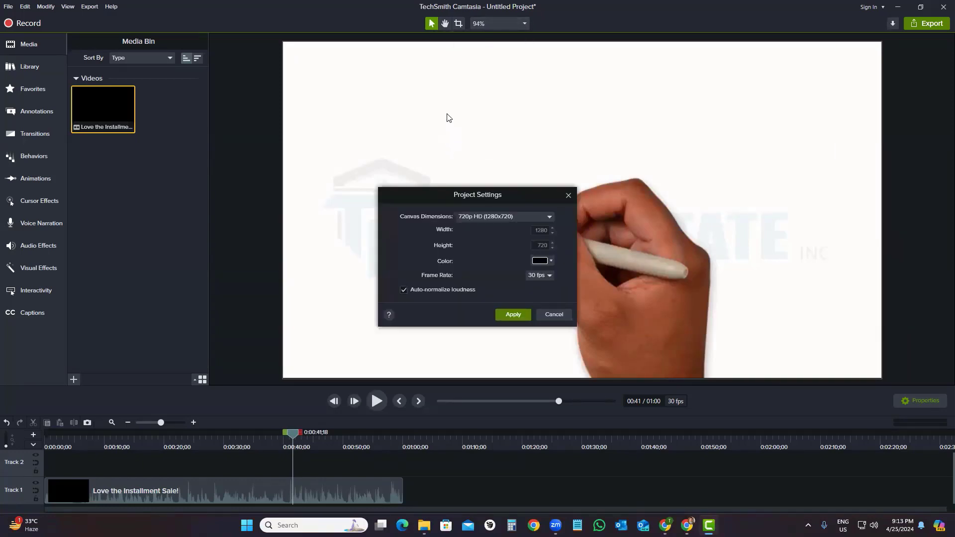
click(550, 217)
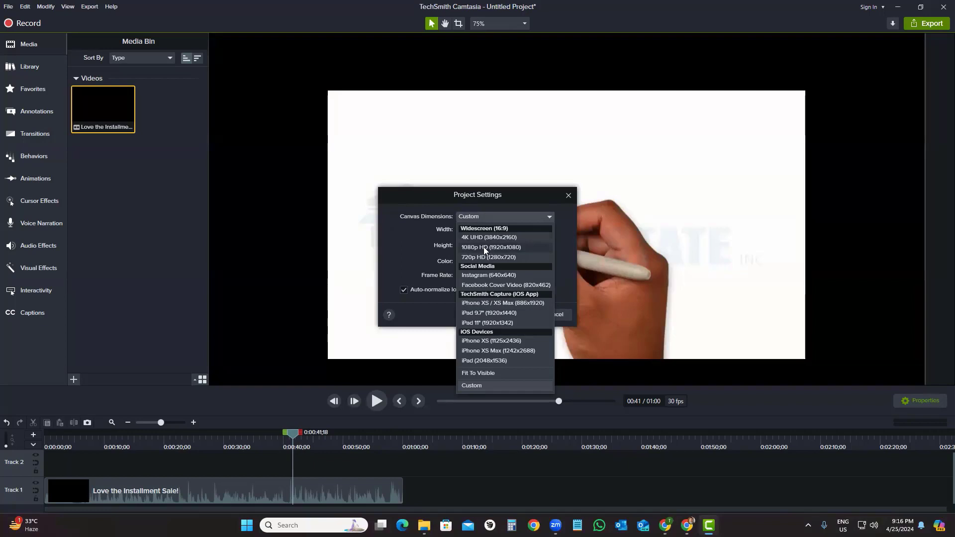
click(483, 246)
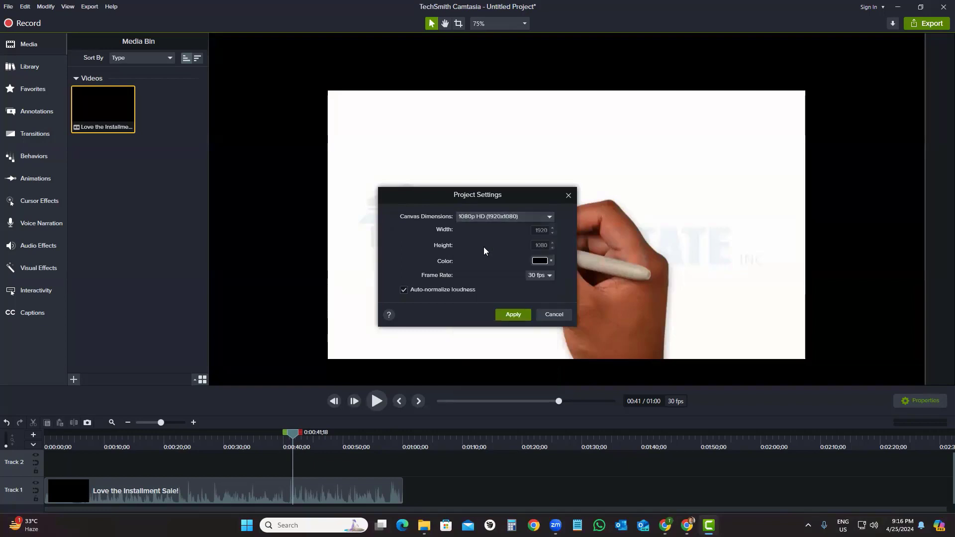
click(513, 315)
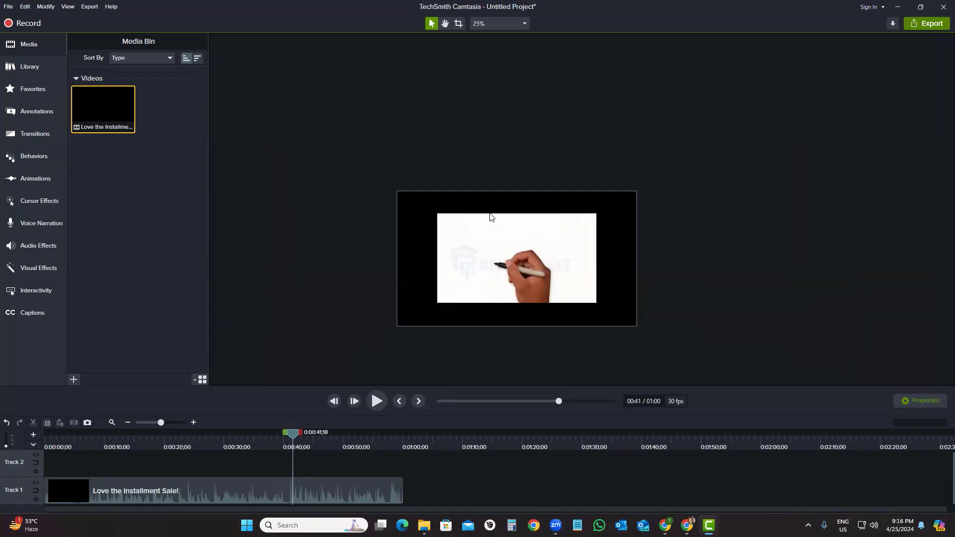
click(484, 23)
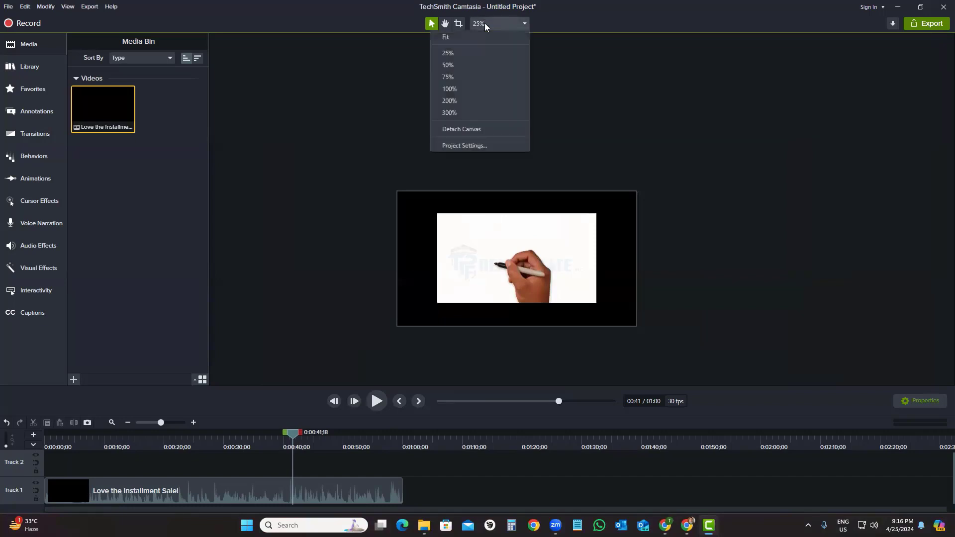
Step: Apply a custom portrait canvas of width 1080 and height 1920 in Project Settings
click(463, 146)
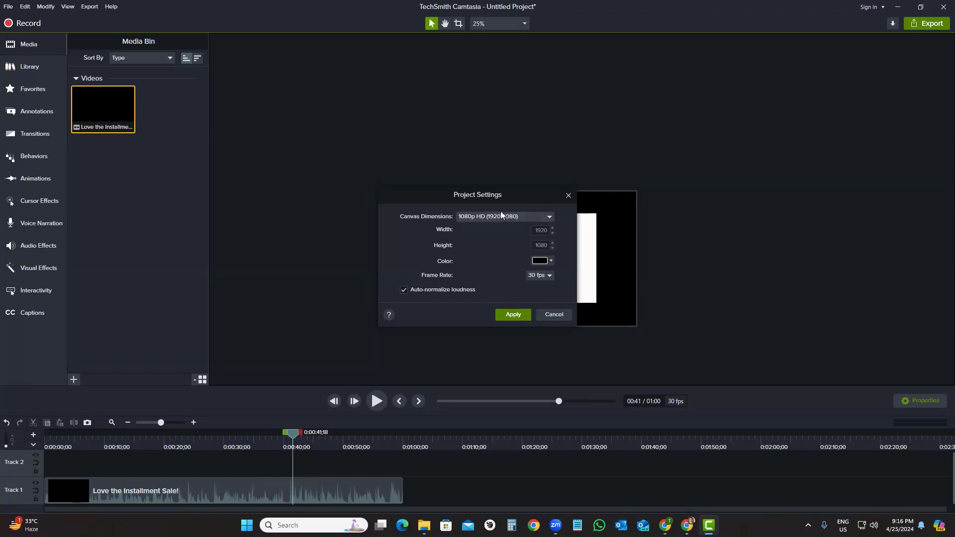
click(499, 216)
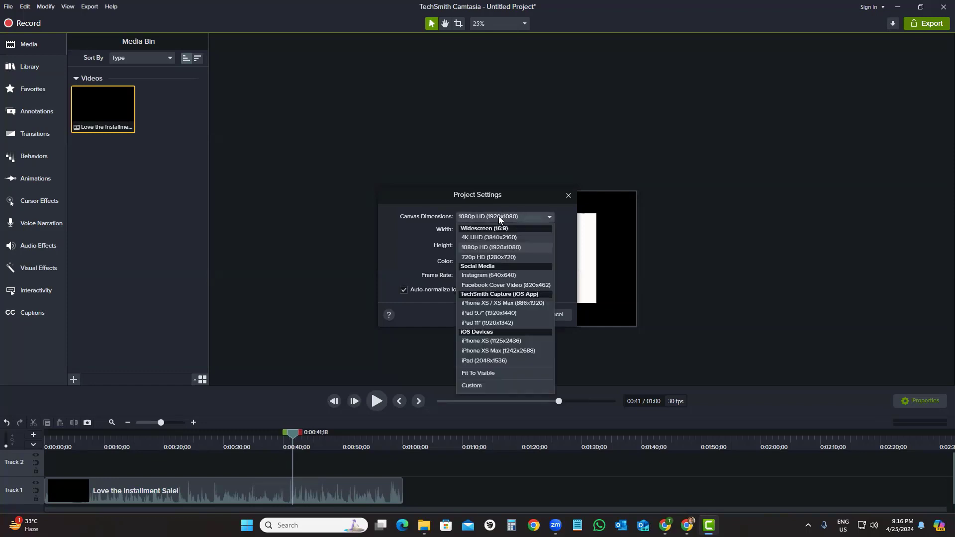
click(470, 385)
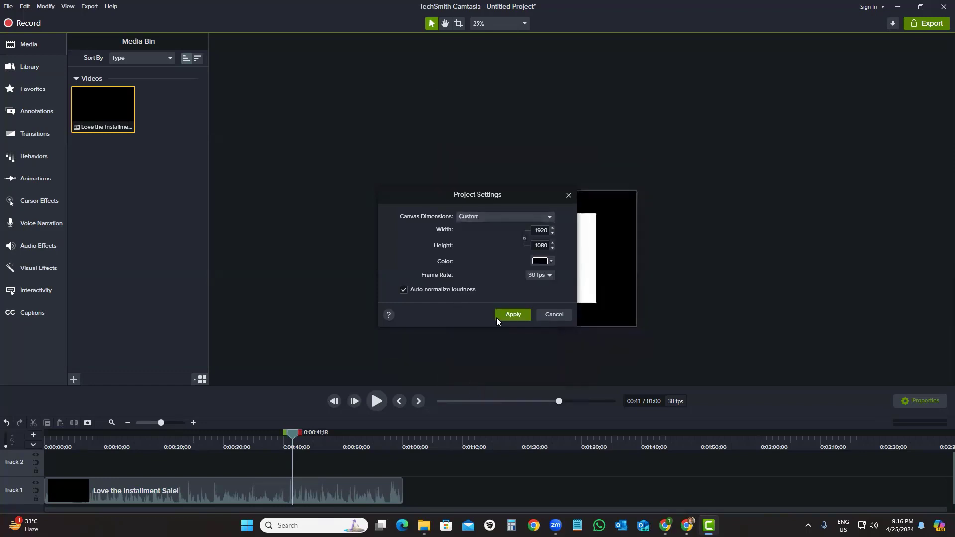
double_click(547, 230)
text(1080)
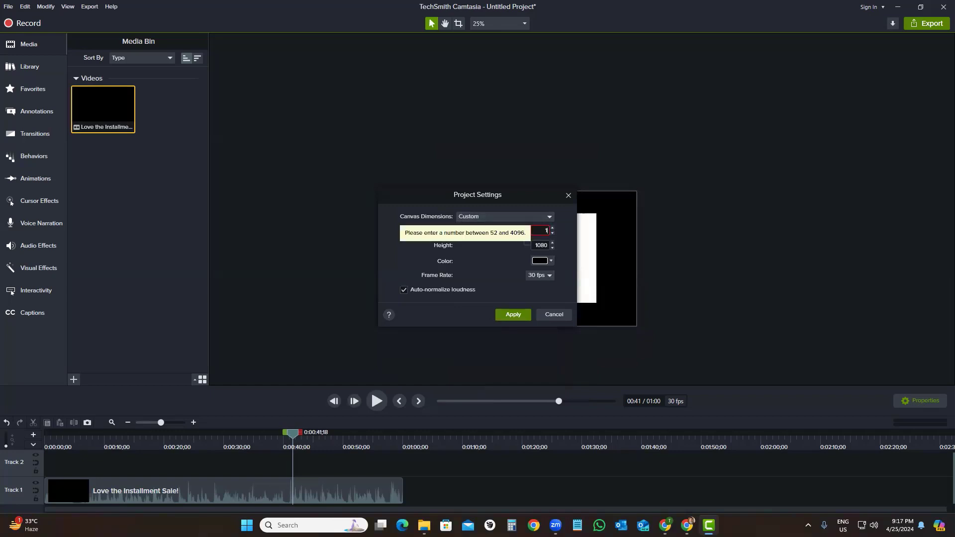
double_click(543, 246)
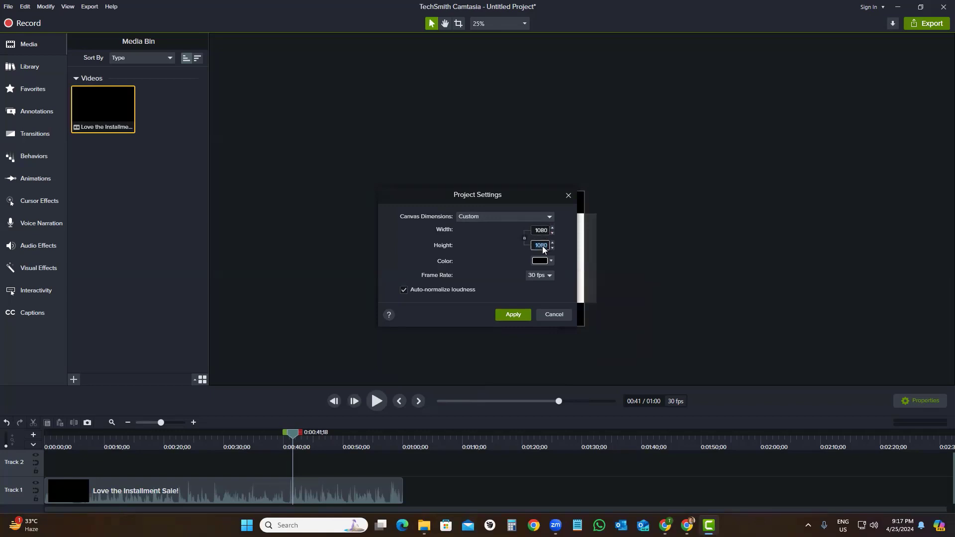
text(19)
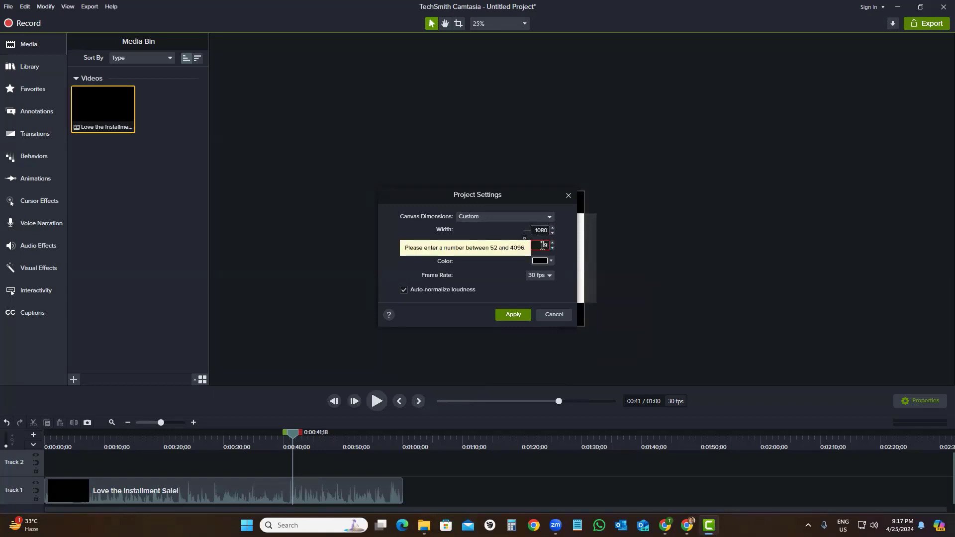
text(20)
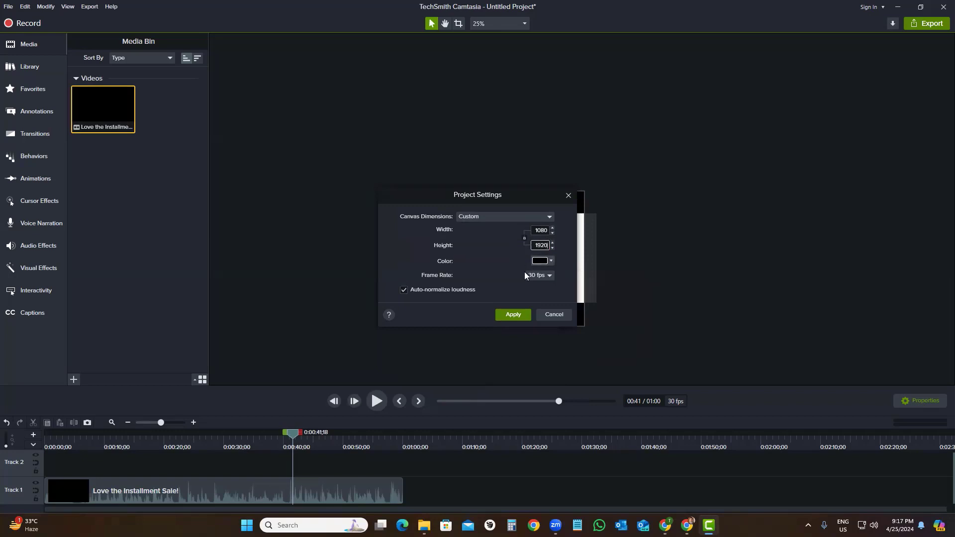
click(514, 316)
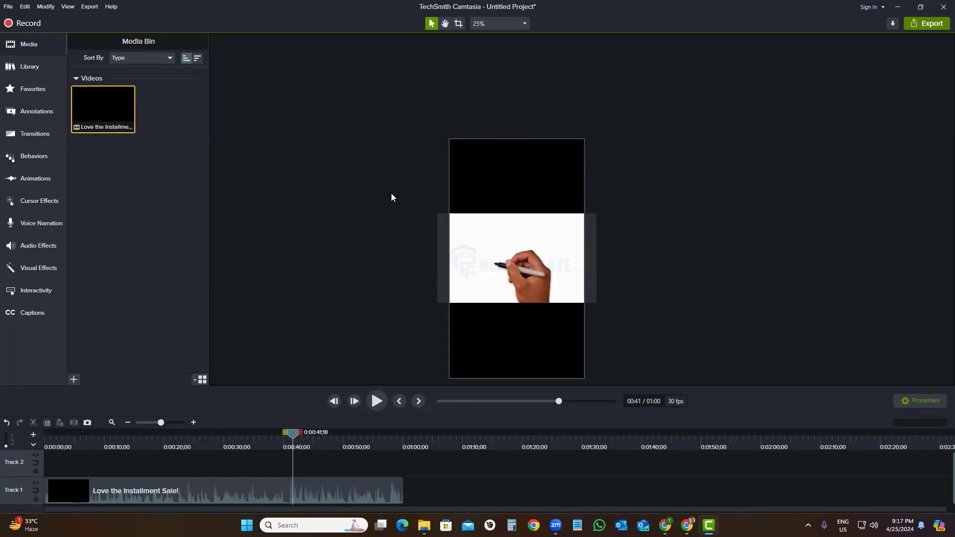
Step: Scale the video clip down to the canvas width and centre it vertically
click(496, 221)
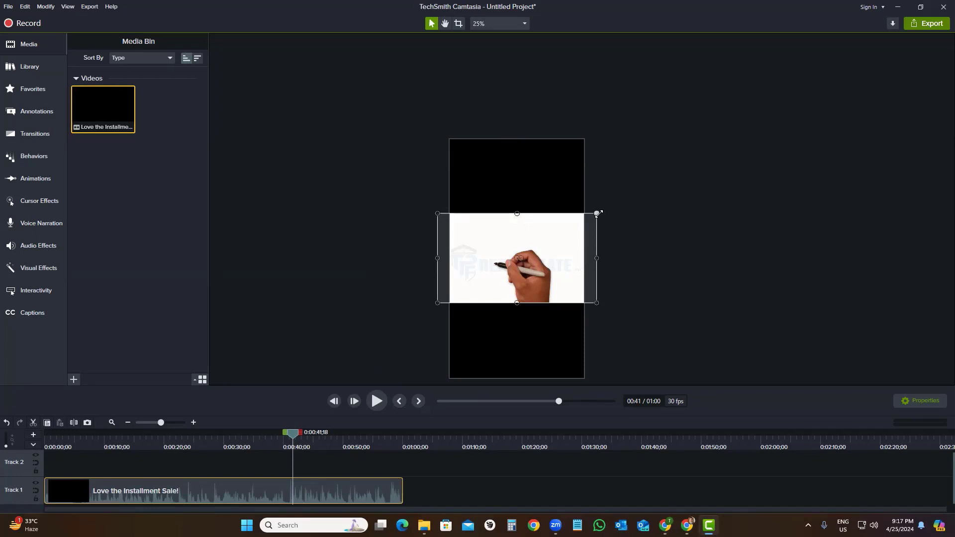
drag(598, 214, 585, 221)
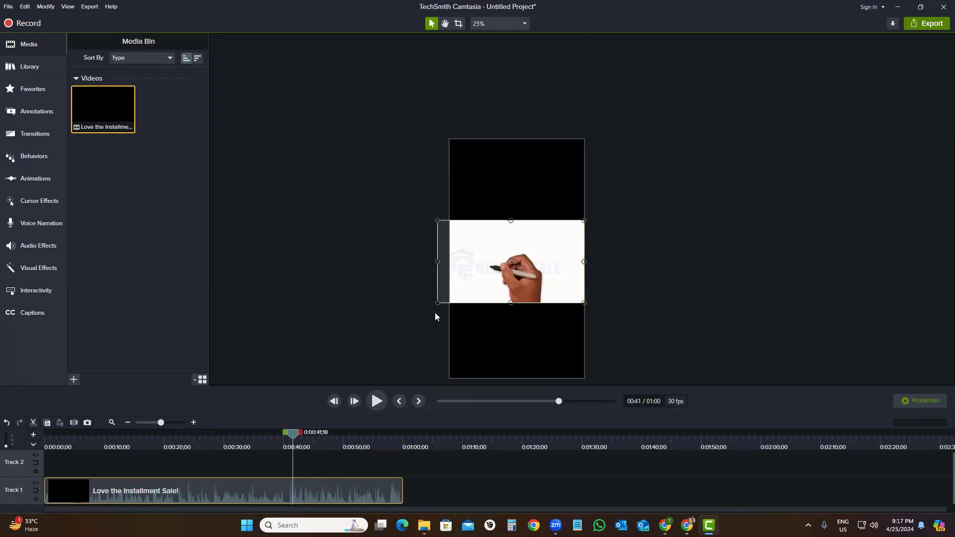
drag(437, 304, 450, 296)
mouse_move(511, 246)
mouse_down()
mouse_move(512, 257)
mouse_move(512, 244)
mouse_up()
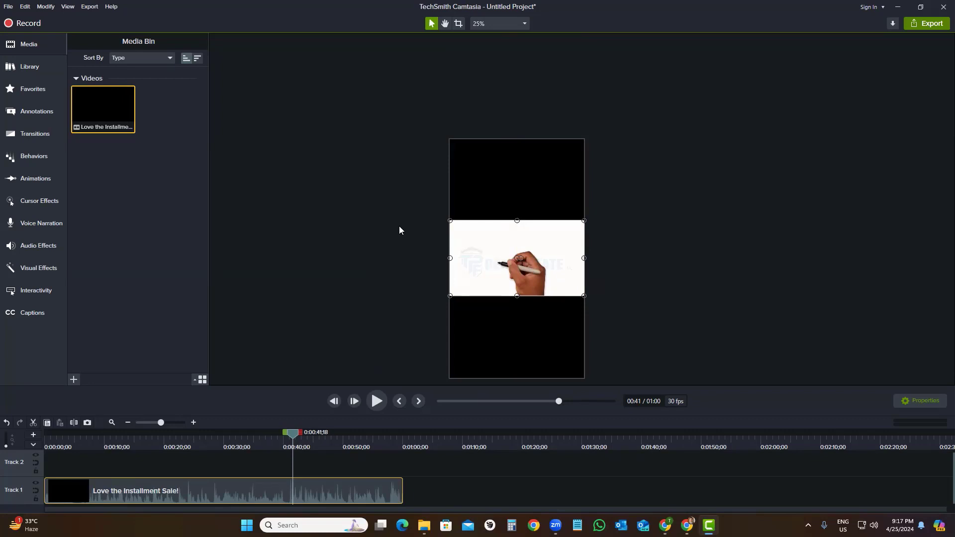
scroll(398, 228, down, 3)
scroll(521, 244, up, 3)
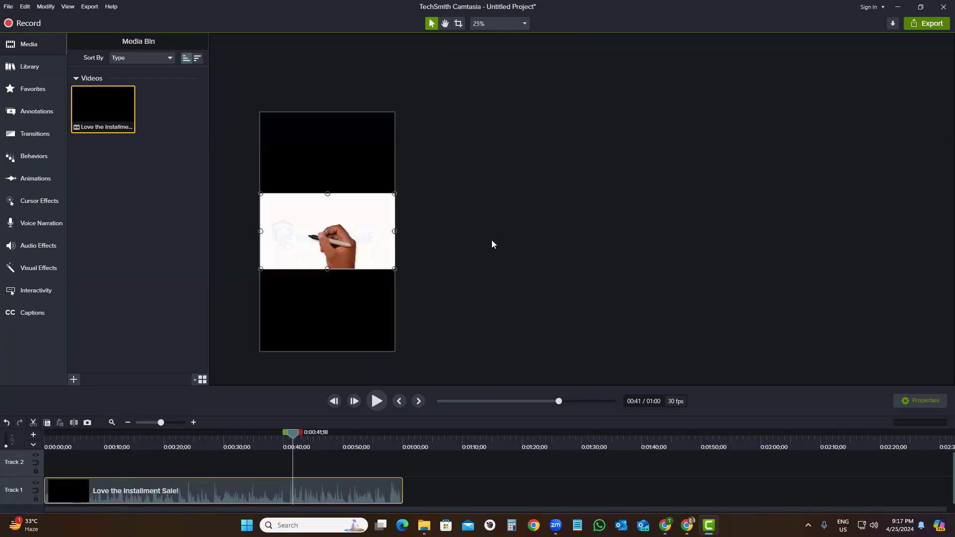
Step: Pan the canvas view into place and scrub through the video to check the framing
click(445, 23)
drag(446, 154, 619, 152)
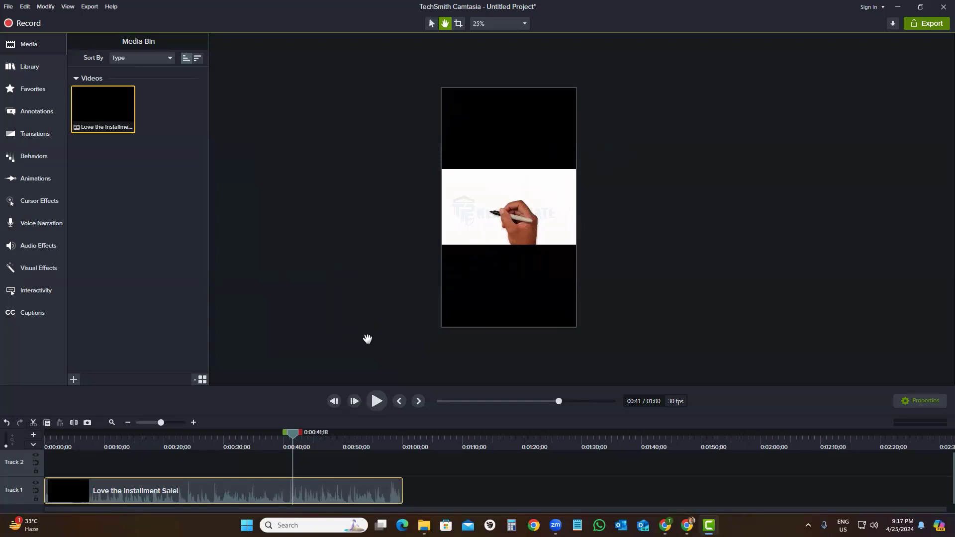
mouse_move(295, 432)
mouse_down()
mouse_move(23, 463)
mouse_move(402, 469)
mouse_up()
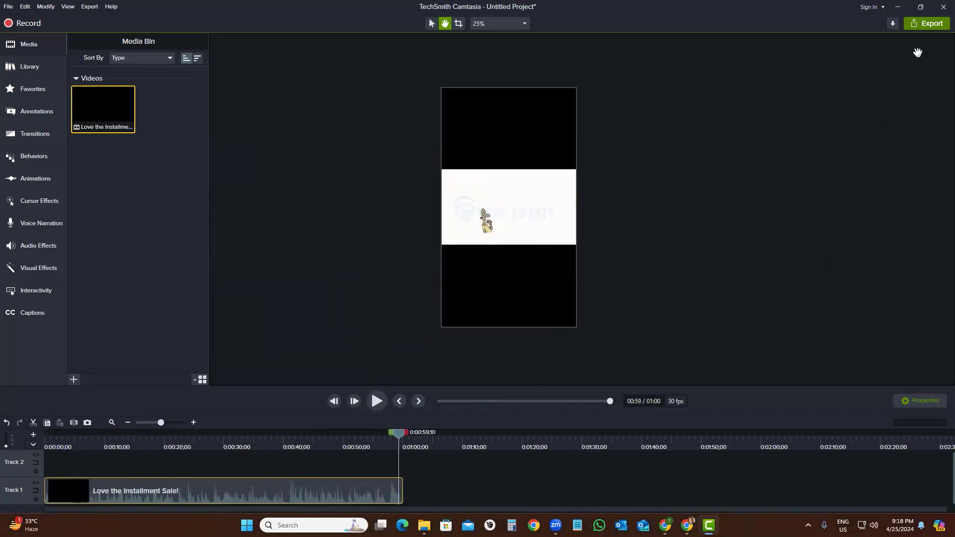
Step: Set up a custom MP4 local-file export with the player controller turned off
click(934, 26)
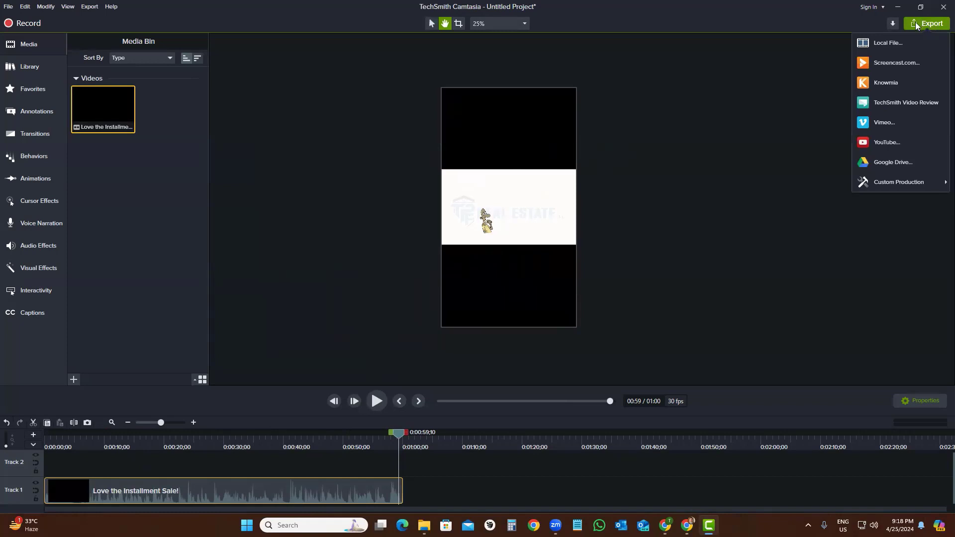
click(888, 42)
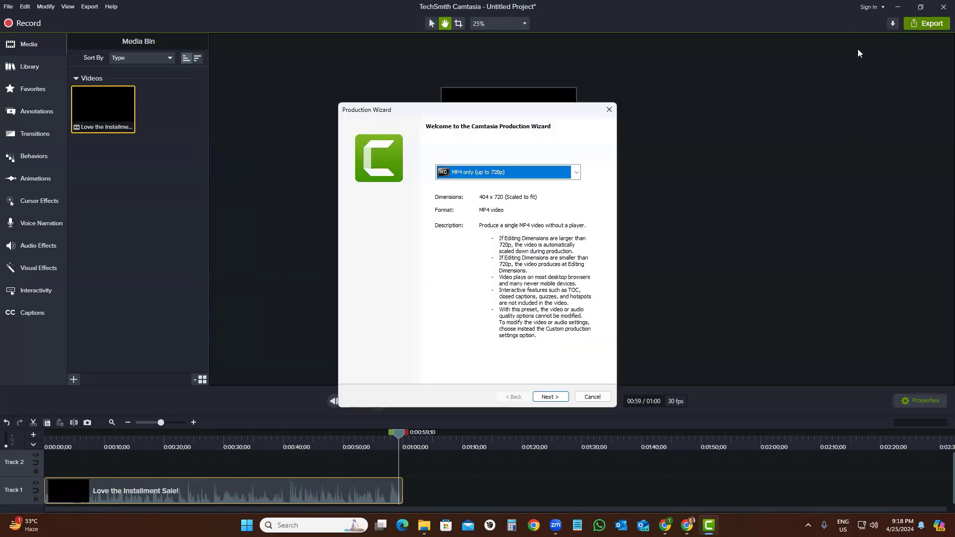
click(545, 168)
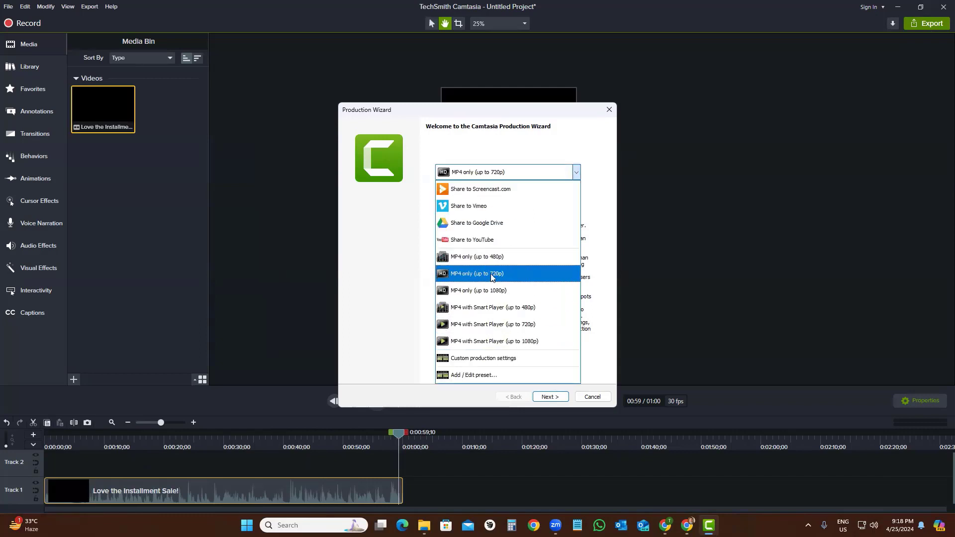
click(472, 360)
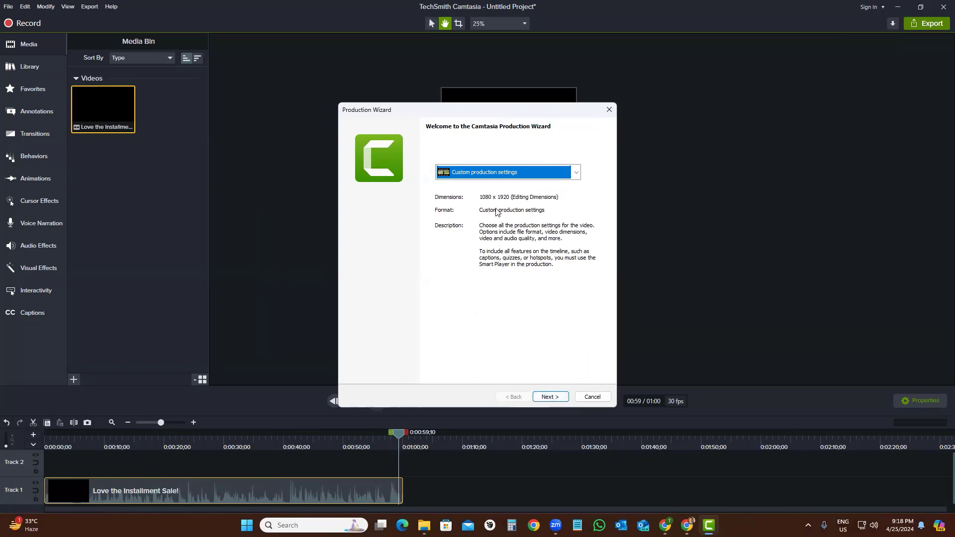
click(549, 398)
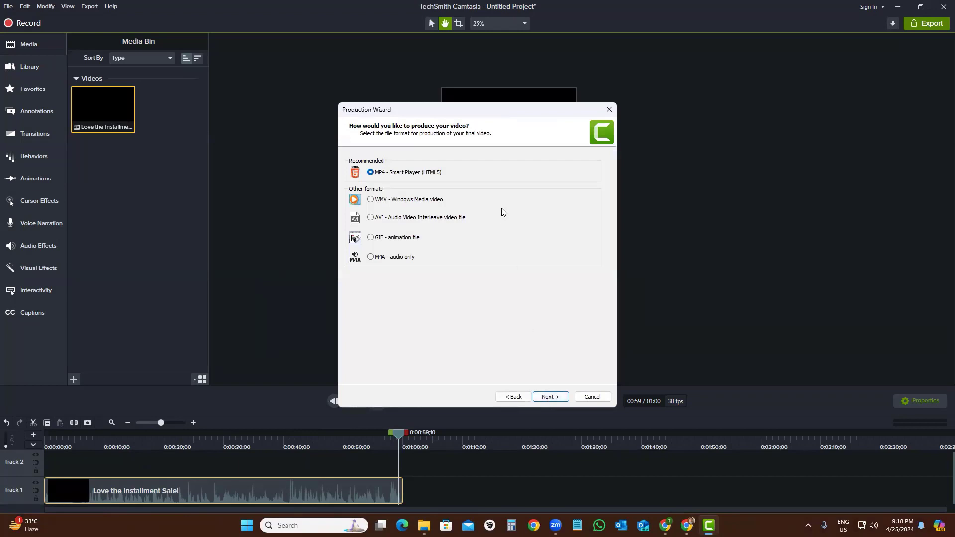
click(548, 399)
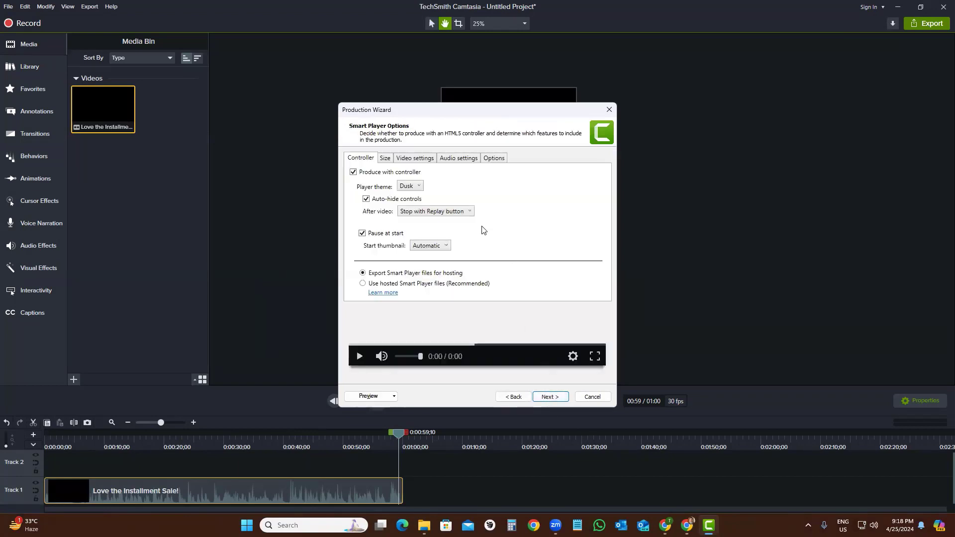
click(354, 172)
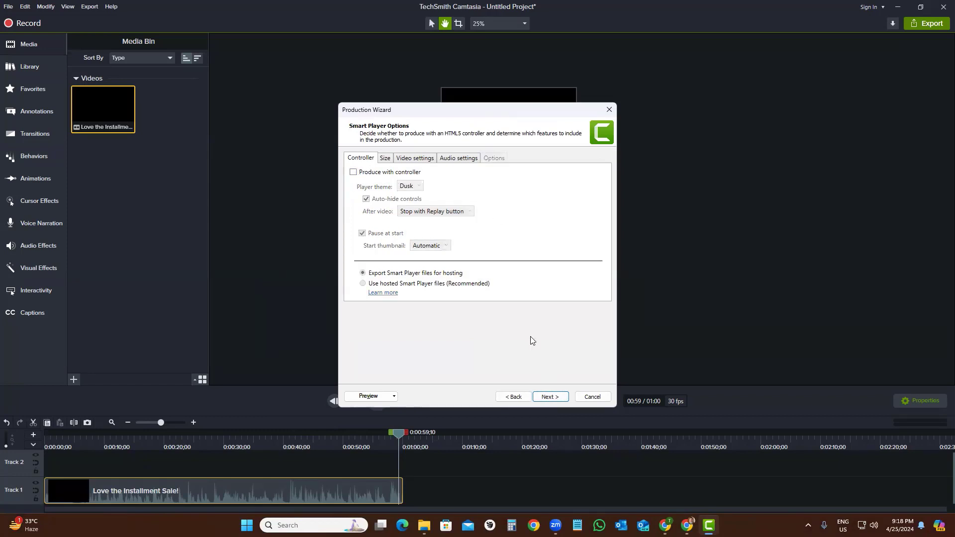
click(551, 398)
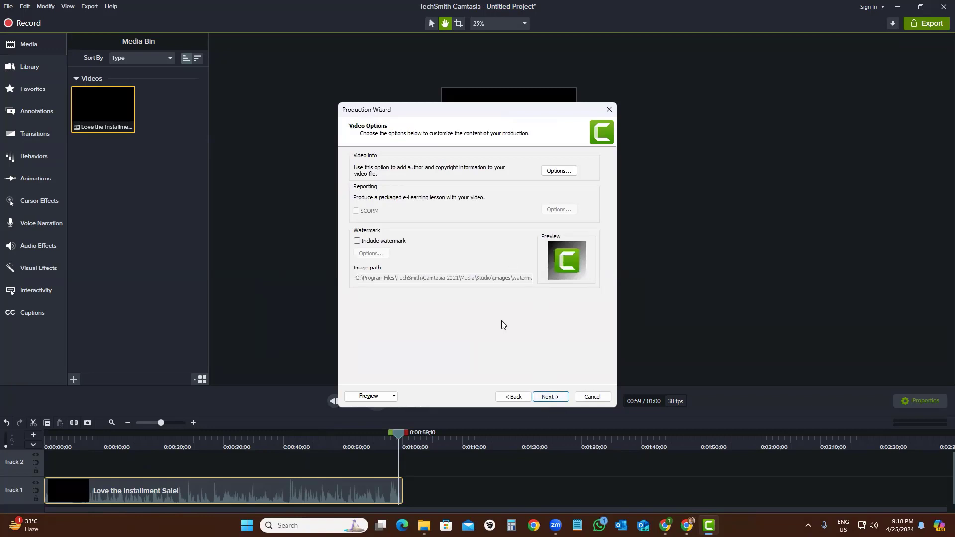
click(550, 397)
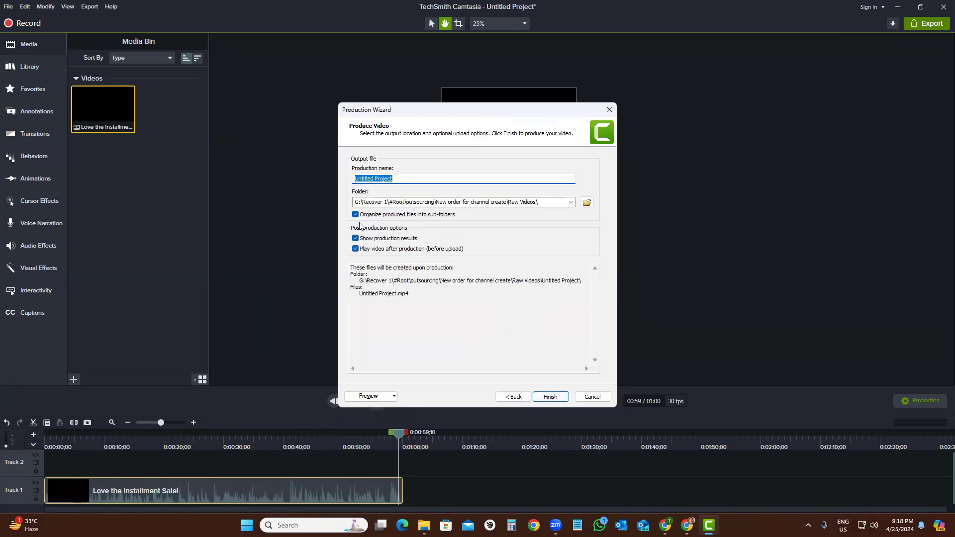
Step: Turn off showing production results, playing the video afterwards, and sub-folder organisation
click(355, 248)
click(356, 239)
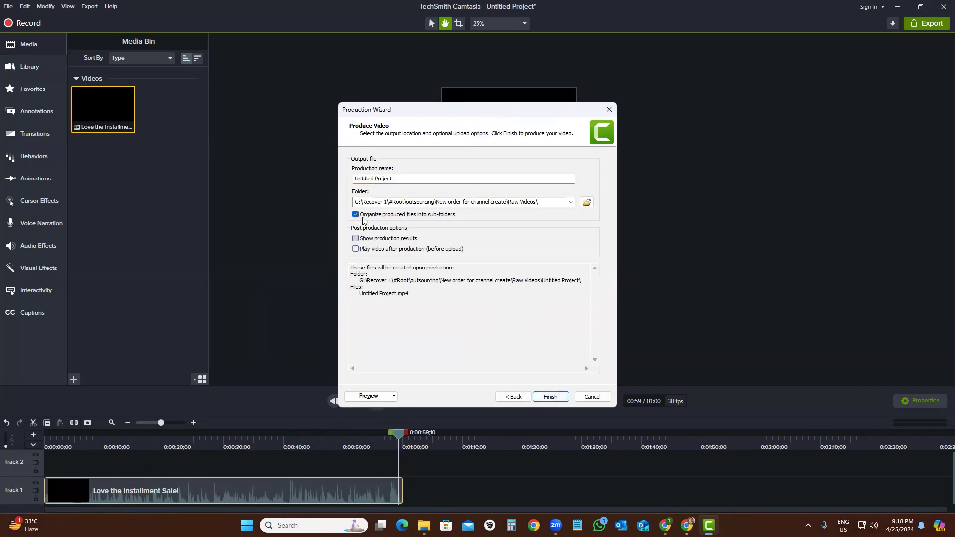
click(356, 215)
Step: Name the production 'Video Ads for shorts' and start rendering
click(397, 178)
drag(397, 178, 343, 185)
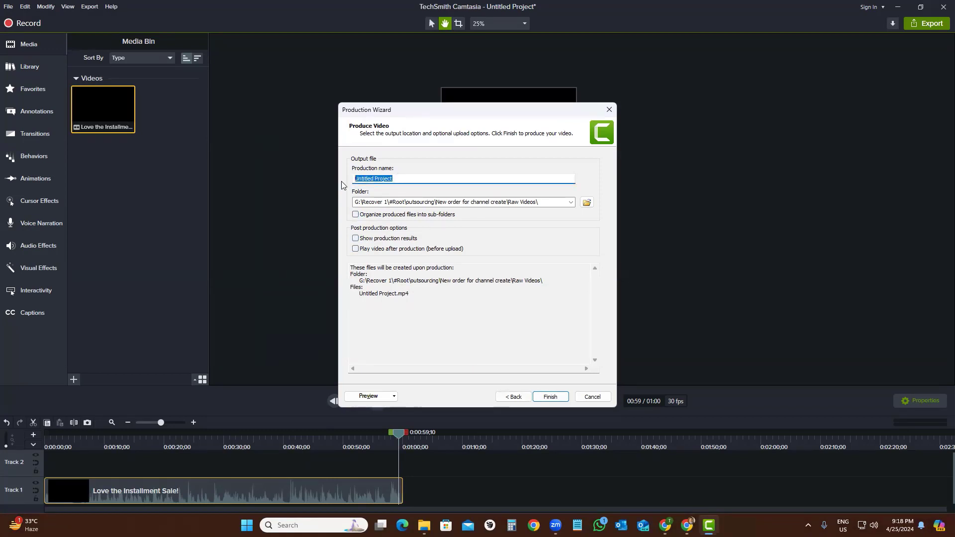
text(Video Ads)
text(for shorts)
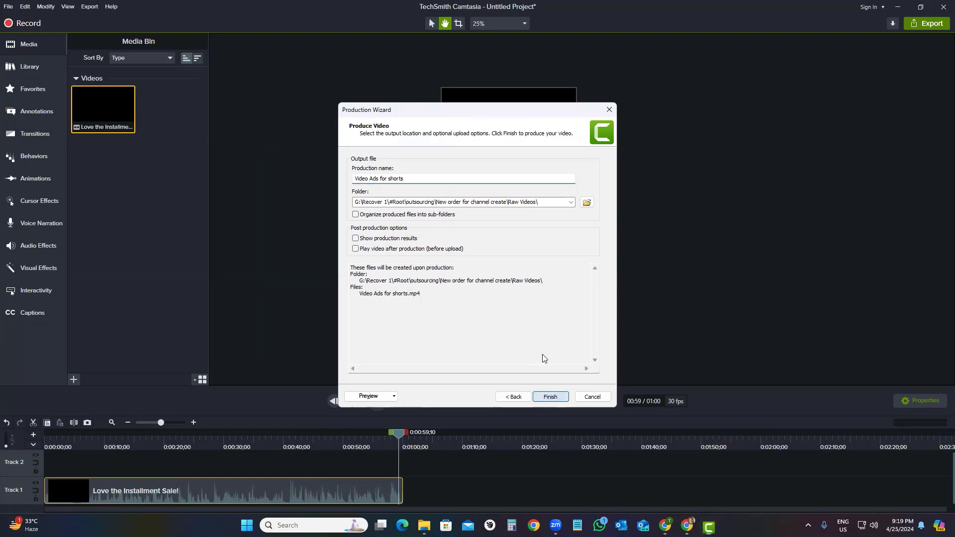
key(Return)
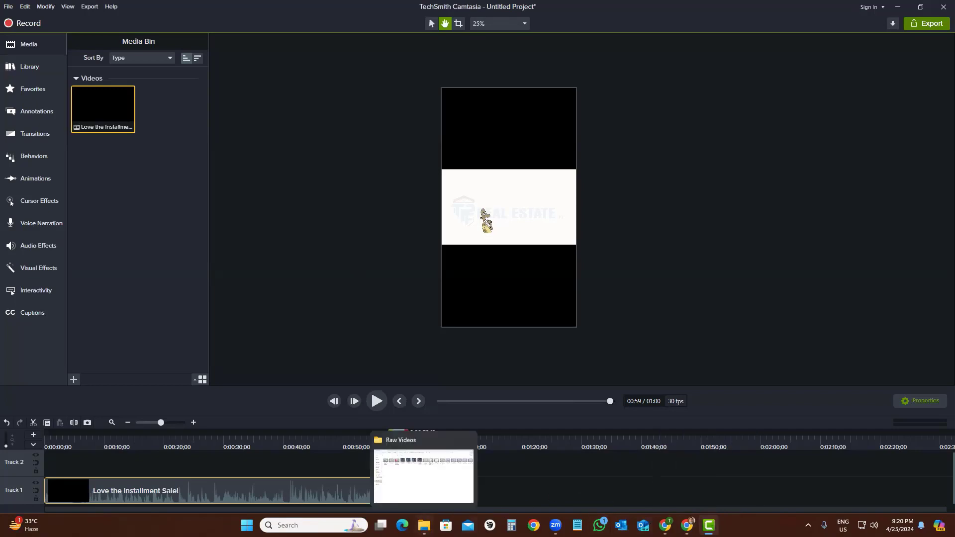
Step: Play Video Ads for shorts.mp4 from Raw Videos to verify it, then close the player
click(424, 526)
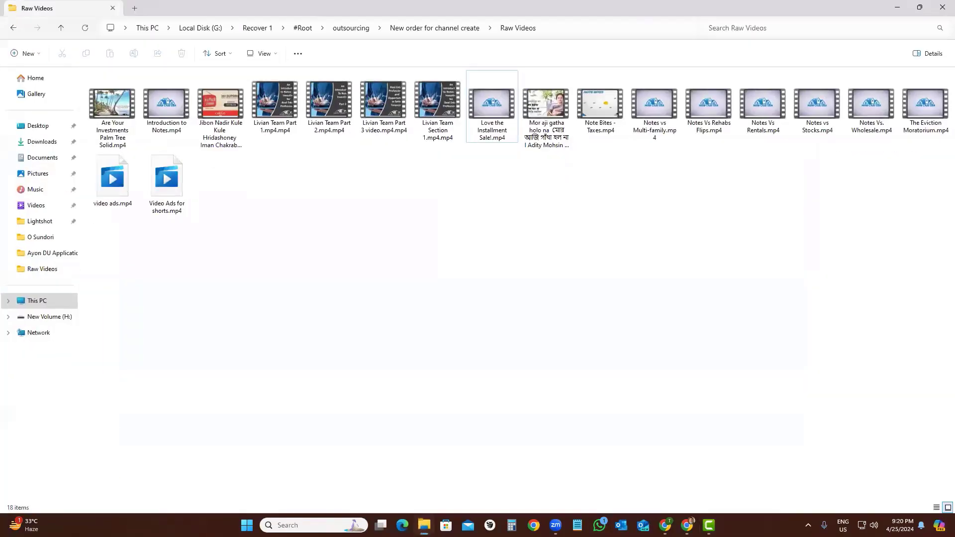
double_click(167, 183)
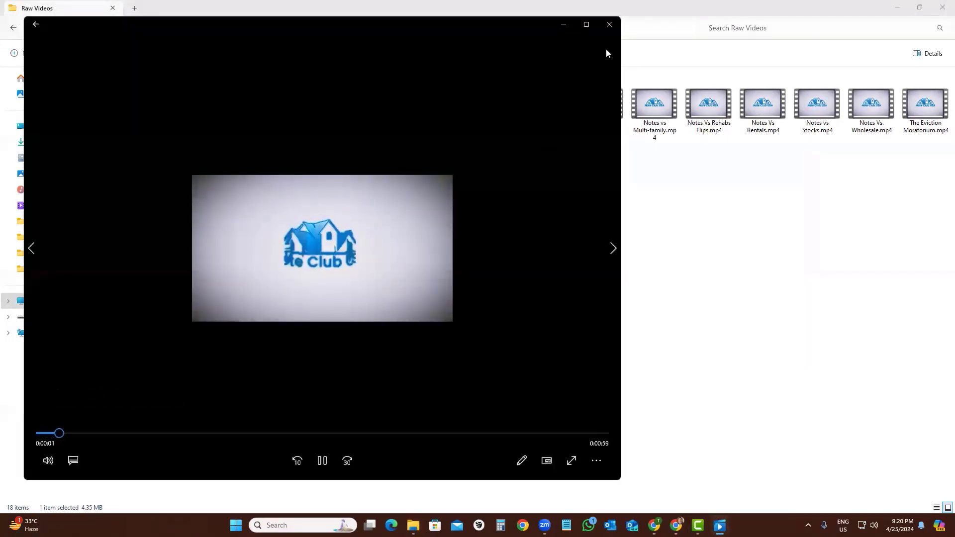
click(610, 25)
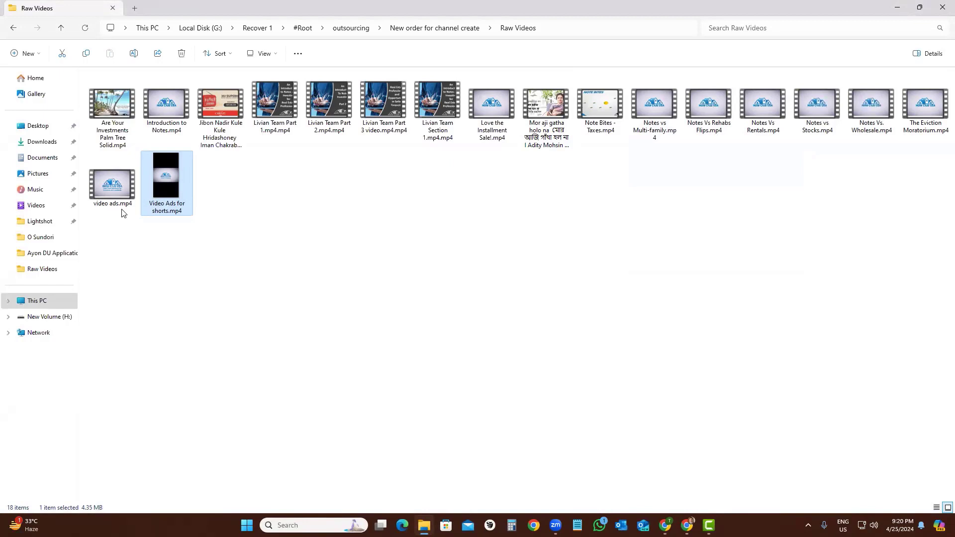
Step: Select video ads.mp4 and return to the Google Ads campaign page
click(114, 193)
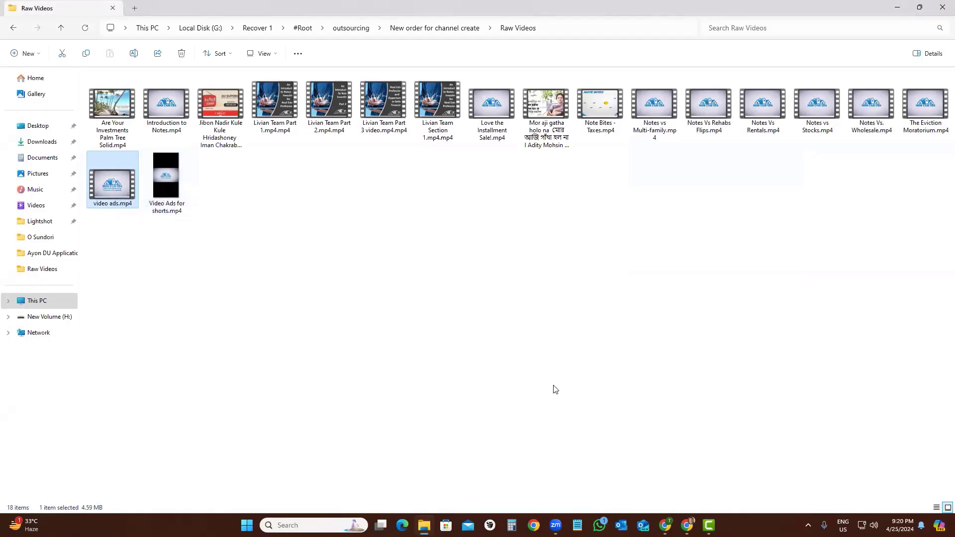
mouse_move(556, 525)
mouse_move(666, 525)
click(621, 477)
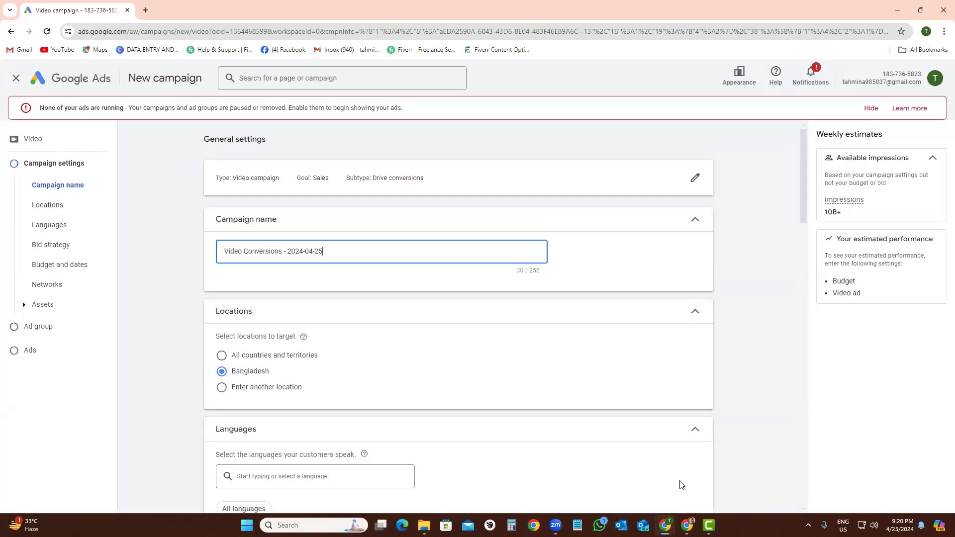
Step: Back in Google Ads, replace the date in the campaign name with 'Notes Club'
mouse_move(424, 525)
click(424, 487)
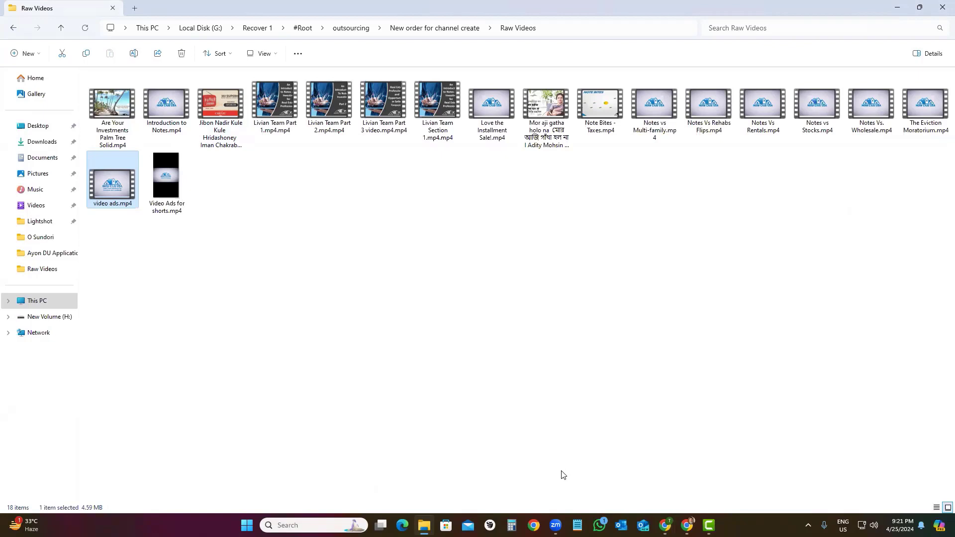
mouse_move(555, 525)
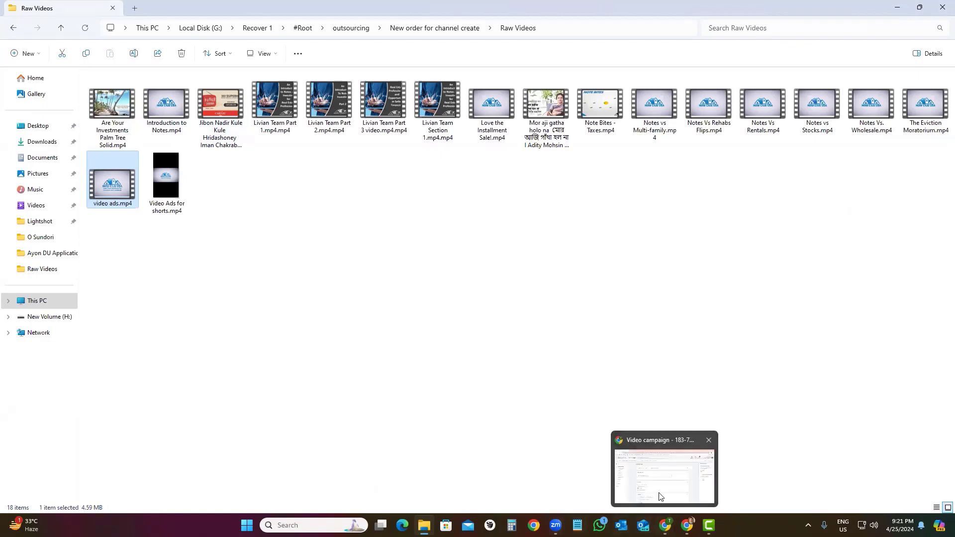
click(622, 443)
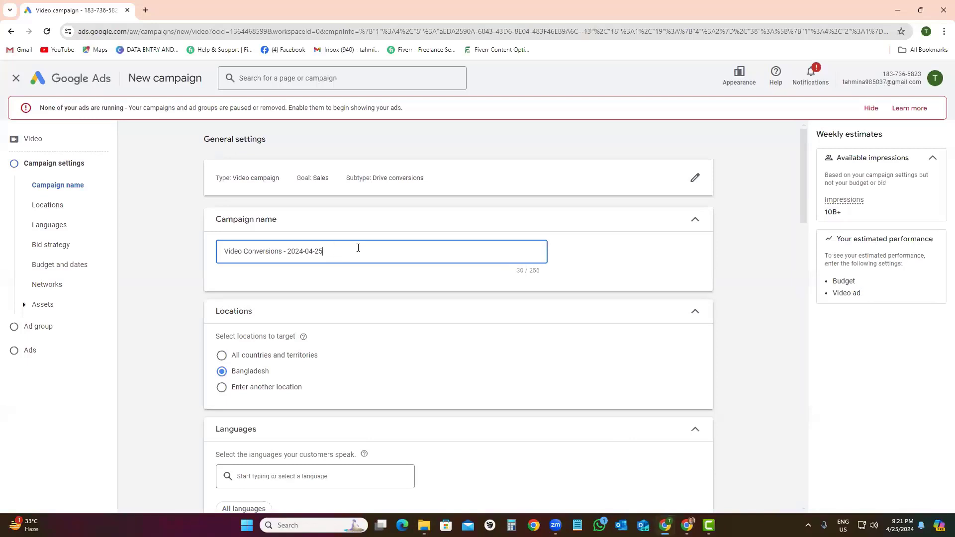
key(BackSpace)
key(BackSpace)
key(BackSpace)
key(BackSpace)
key(BackSpace)
key(BackSpace)
key(BackSpace)
key(BackSpace)
key(BackSpace)
key(BackSpace)
key(BackSpace)
text(Not)
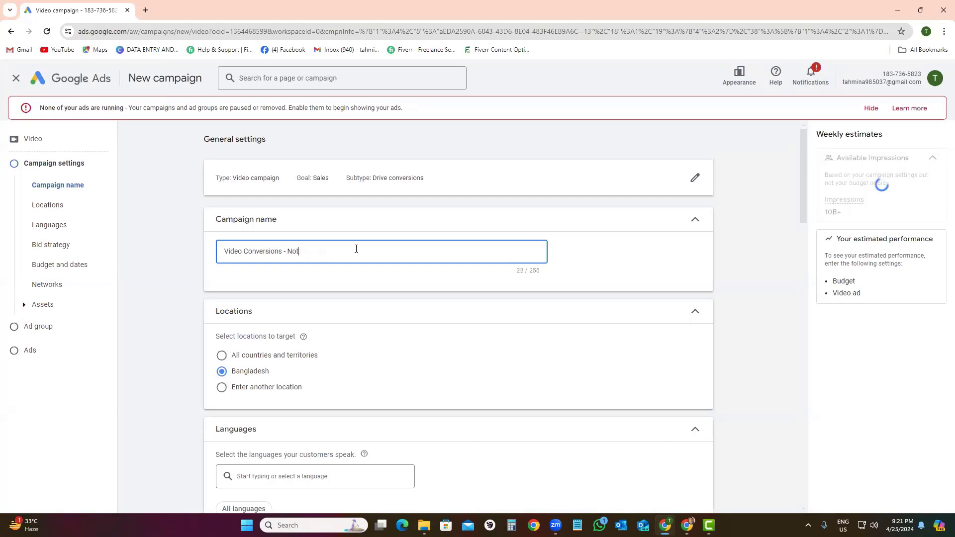
text(es Club)
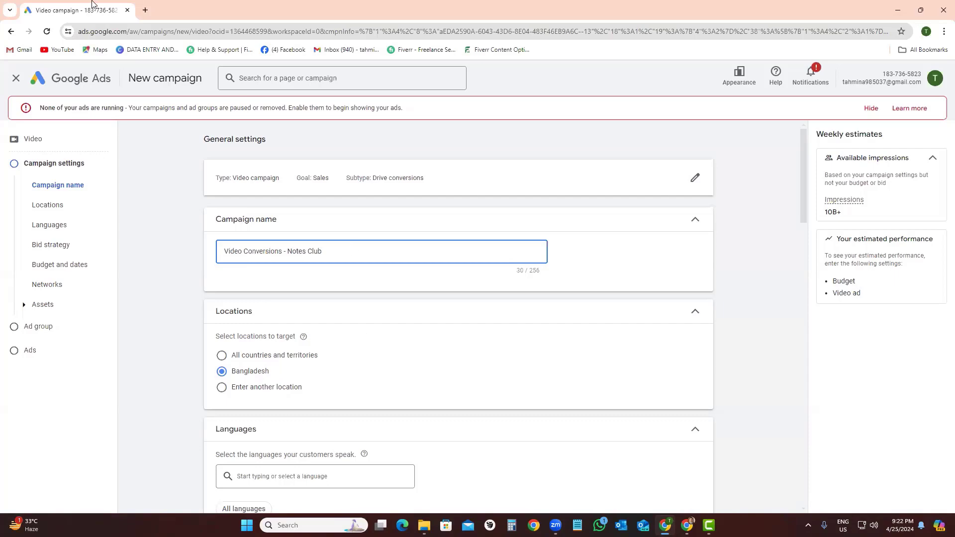
Step: Open YouTube in a new tab, go to your channel, and start a video upload
click(145, 11)
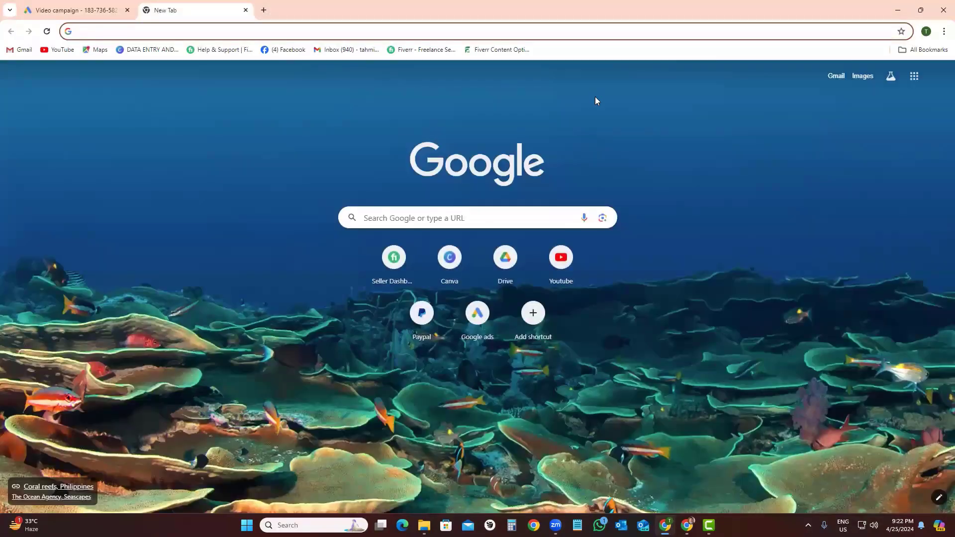
click(563, 259)
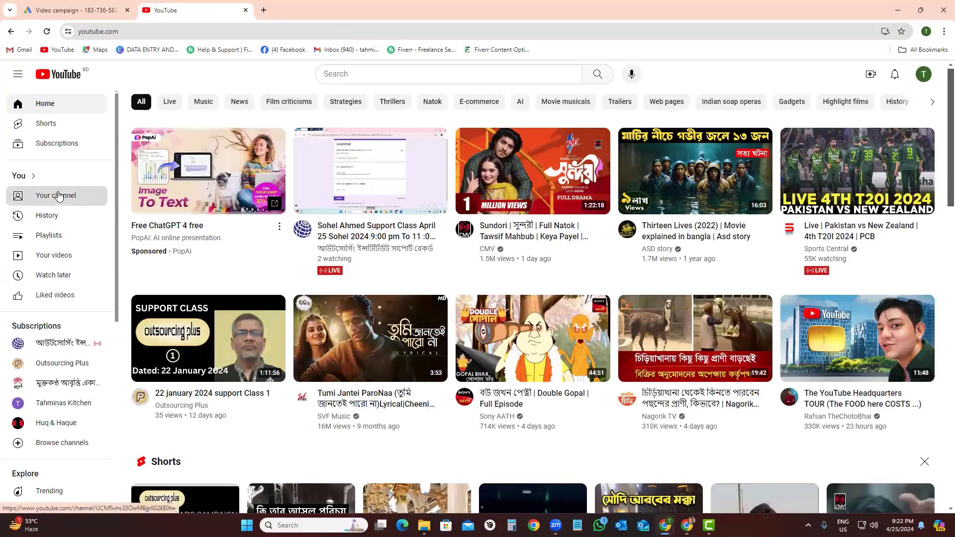
click(58, 196)
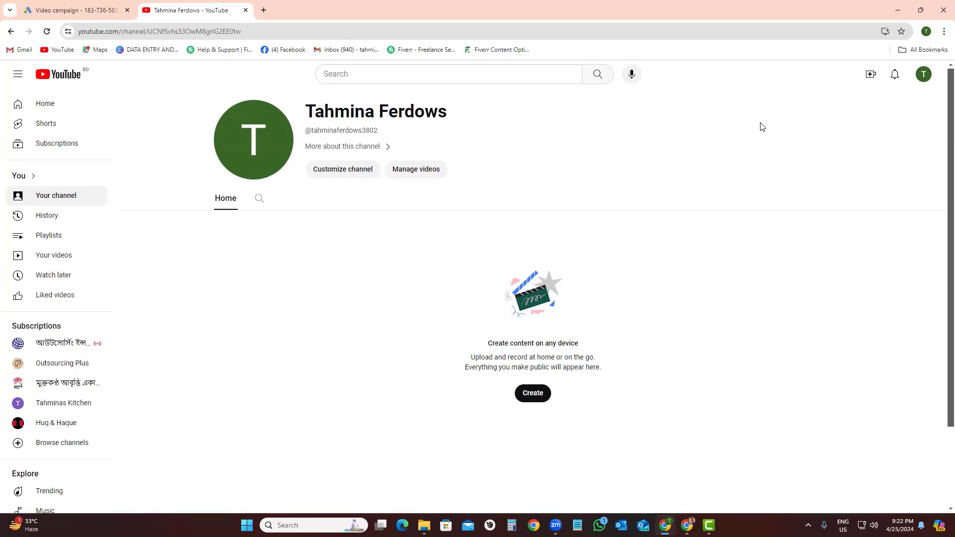
click(871, 77)
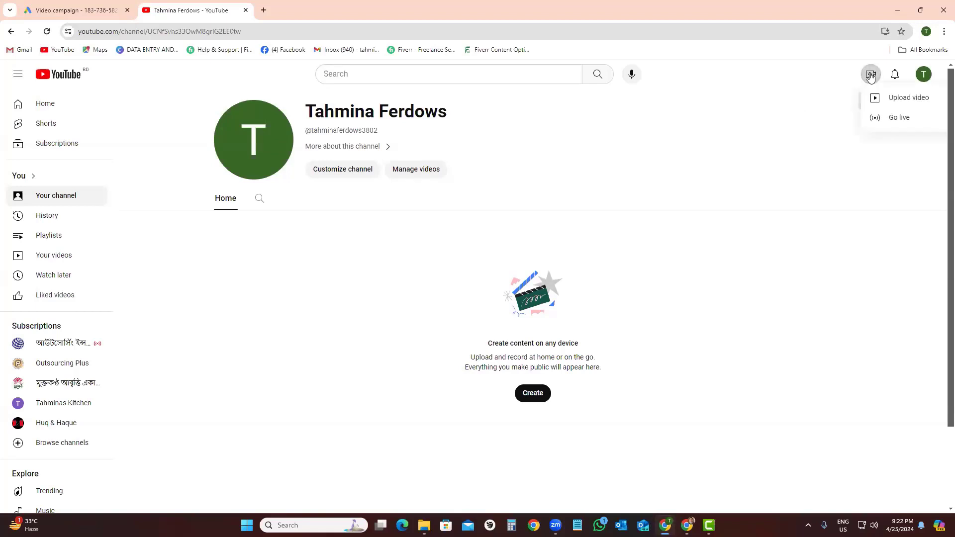
click(893, 106)
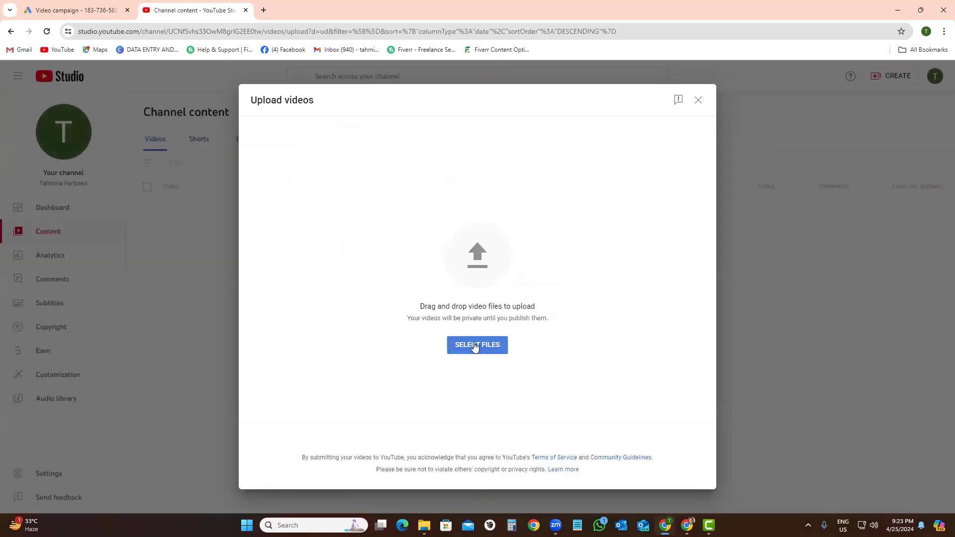
Step: Upload Video Ads for shorts.mp4 and video ads.mp4 together from the Raw Videos folder
click(475, 347)
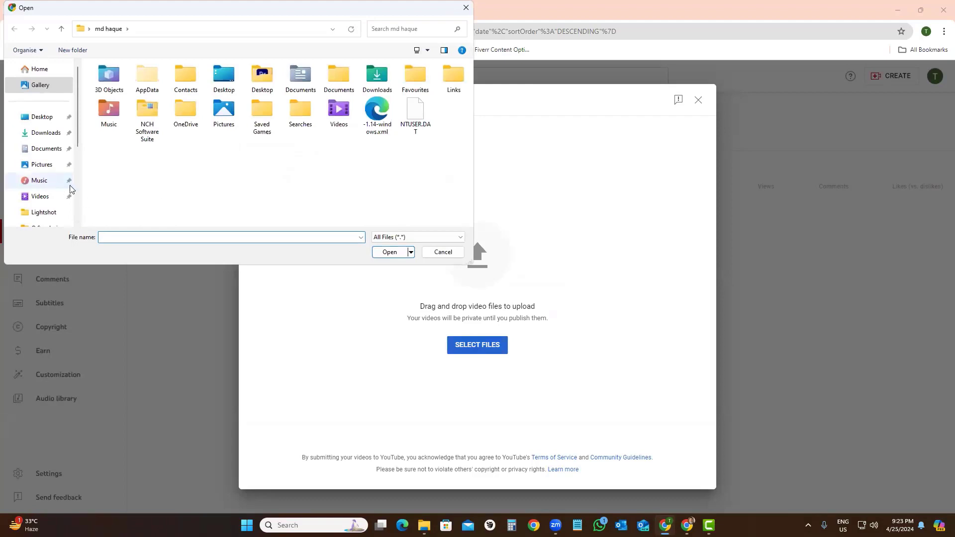
scroll(54, 203, down, 2)
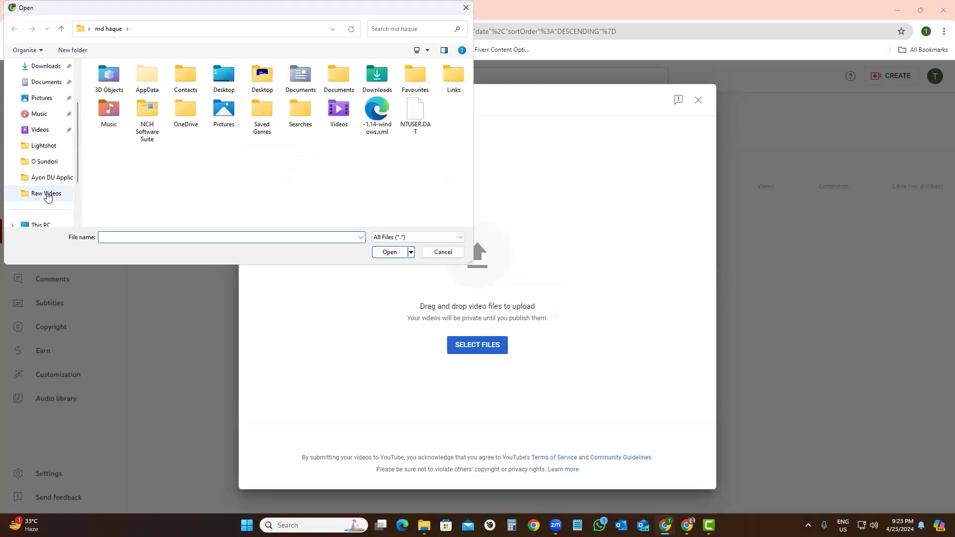
click(47, 194)
scroll(264, 145, down, 1)
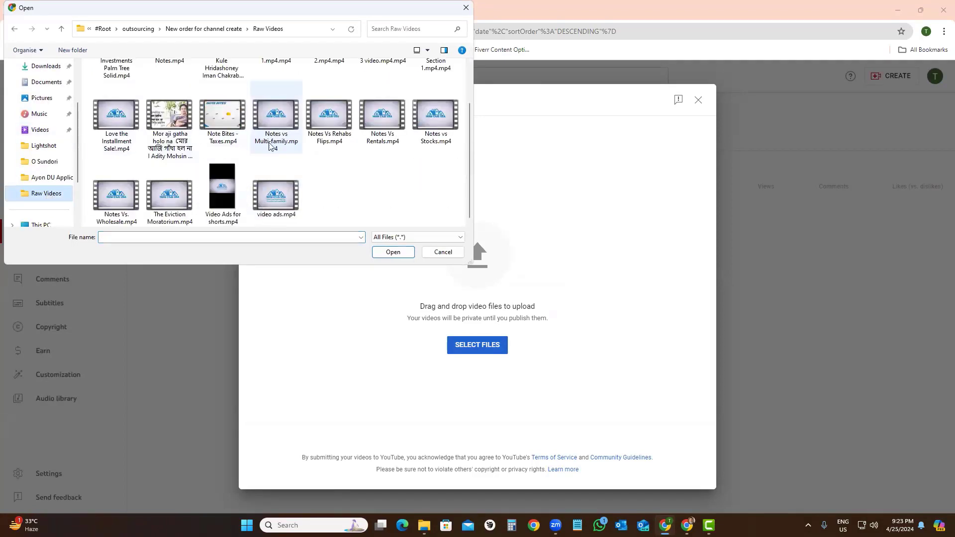
click(224, 196)
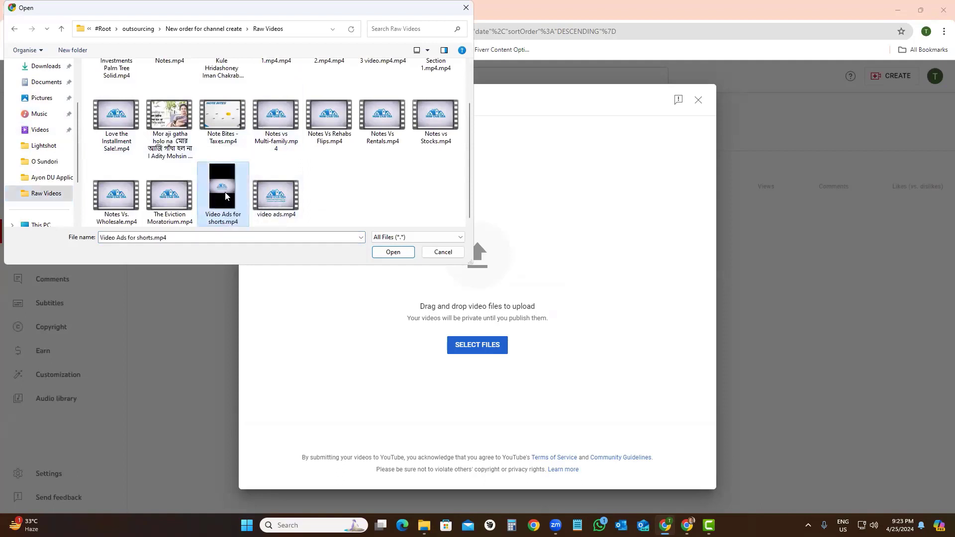
ctrl+click(273, 201)
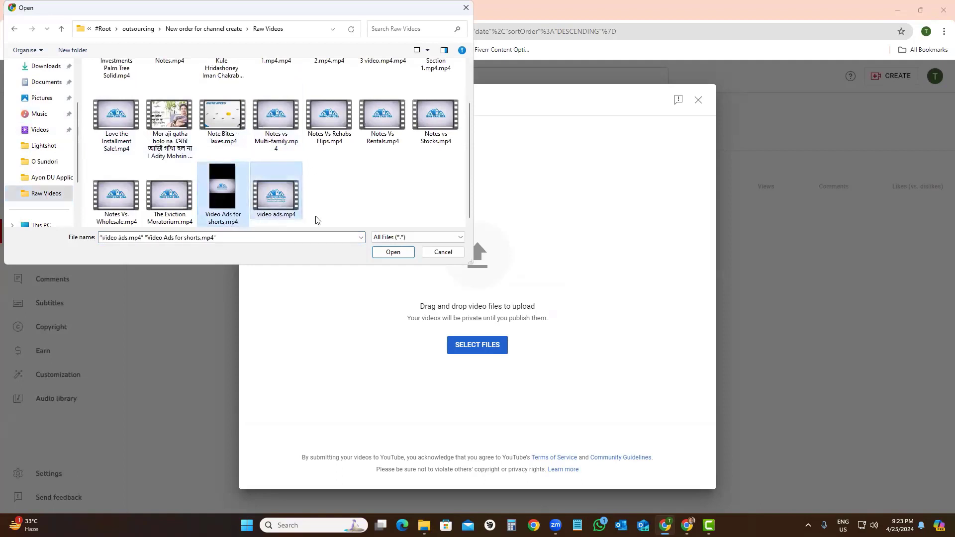
click(400, 259)
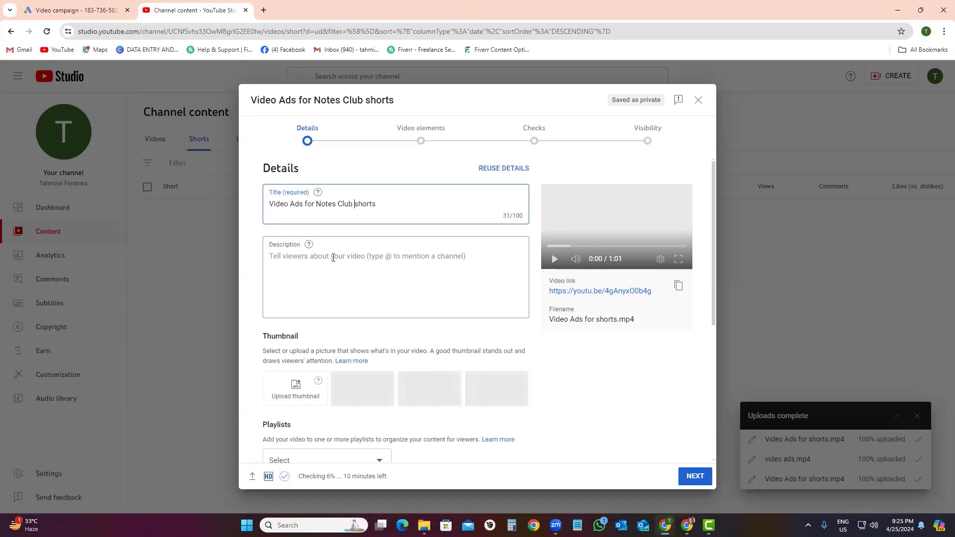
Step: Mark the Notes Club short 'No, it's not made for kids', dismiss the policy tip, and expand Show more
click(333, 257)
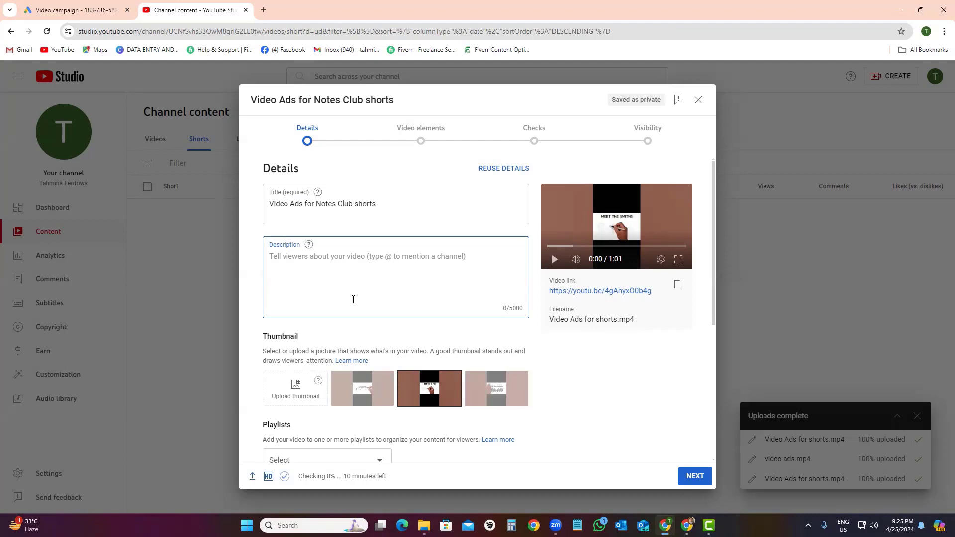
scroll(353, 299, down, 4)
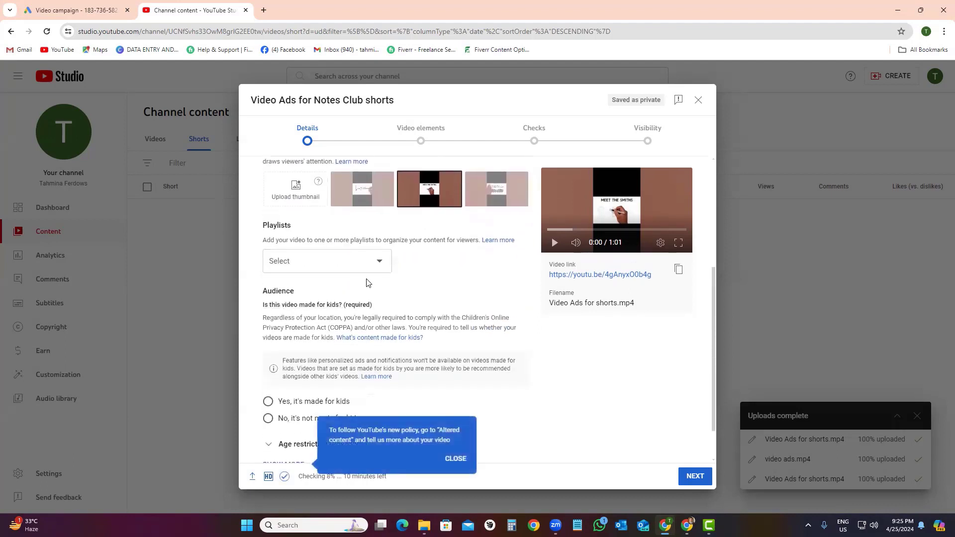
scroll(369, 283, down, 1)
click(268, 370)
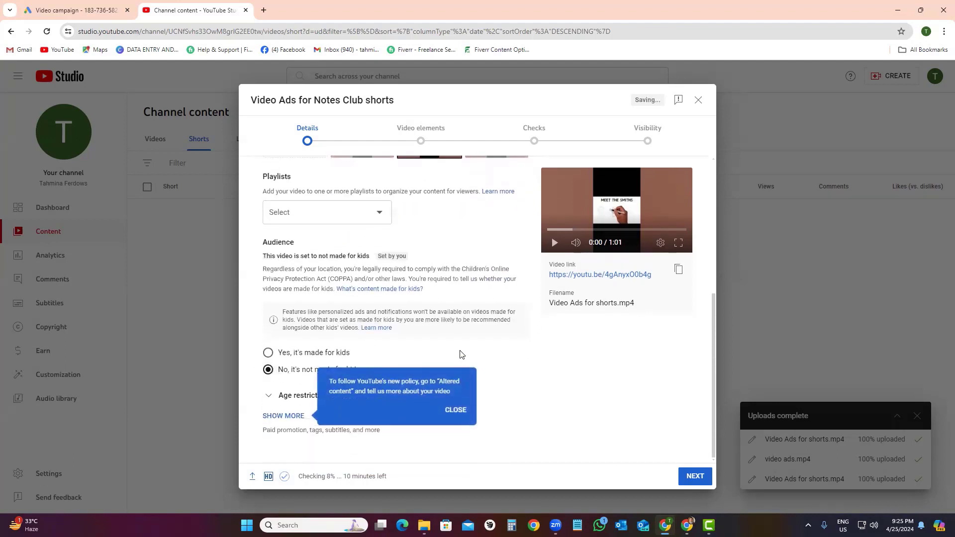
click(455, 410)
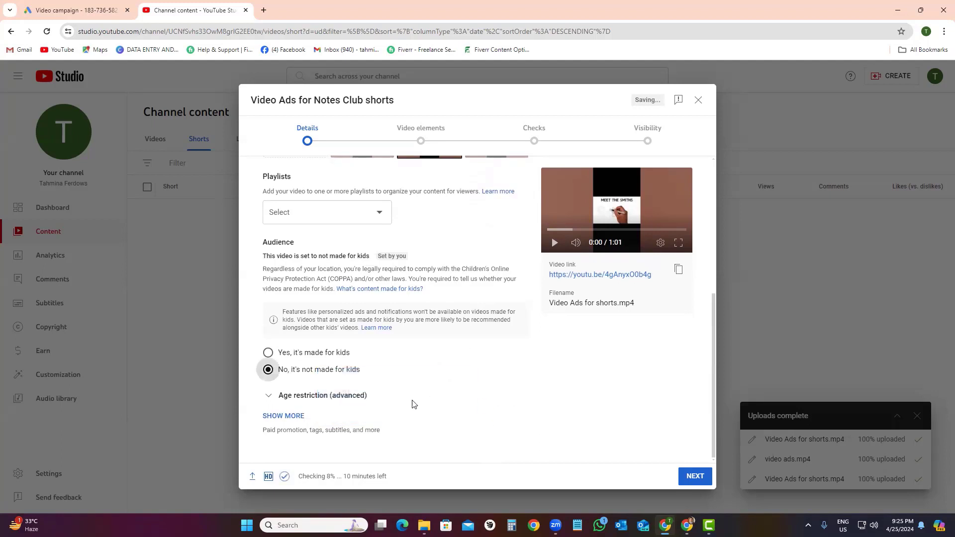
click(286, 416)
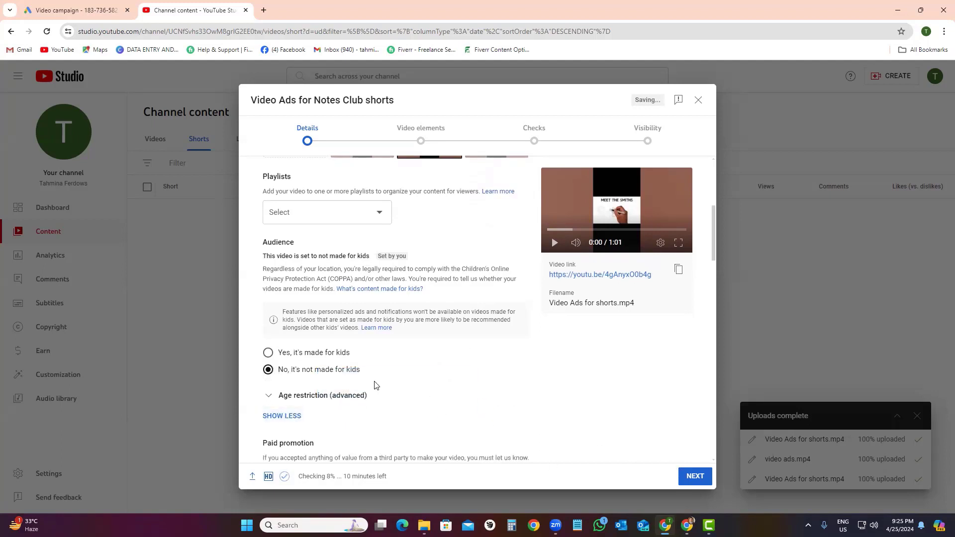
scroll(350, 329, down, 6)
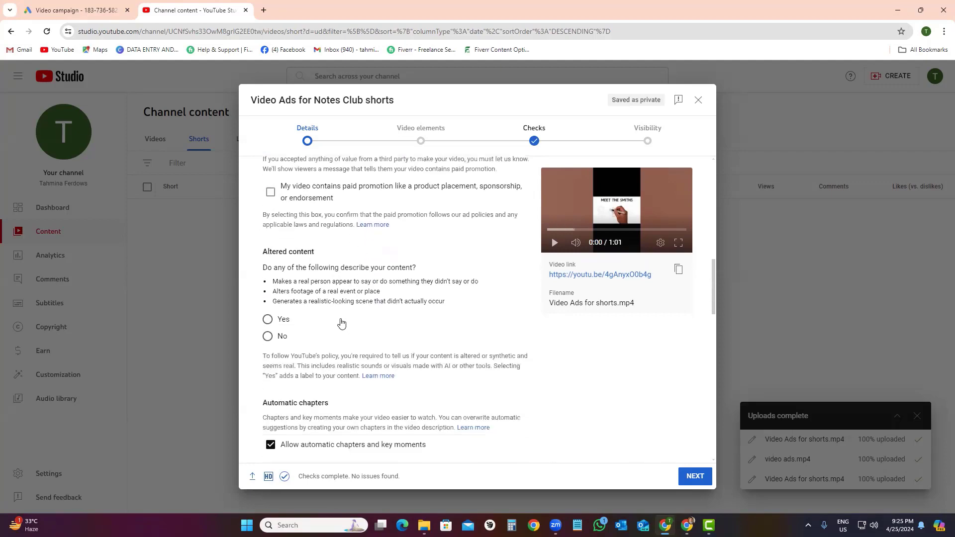
Step: Scroll past the remaining Details options and advance the upload to Video elements
scroll(351, 328, down, 6)
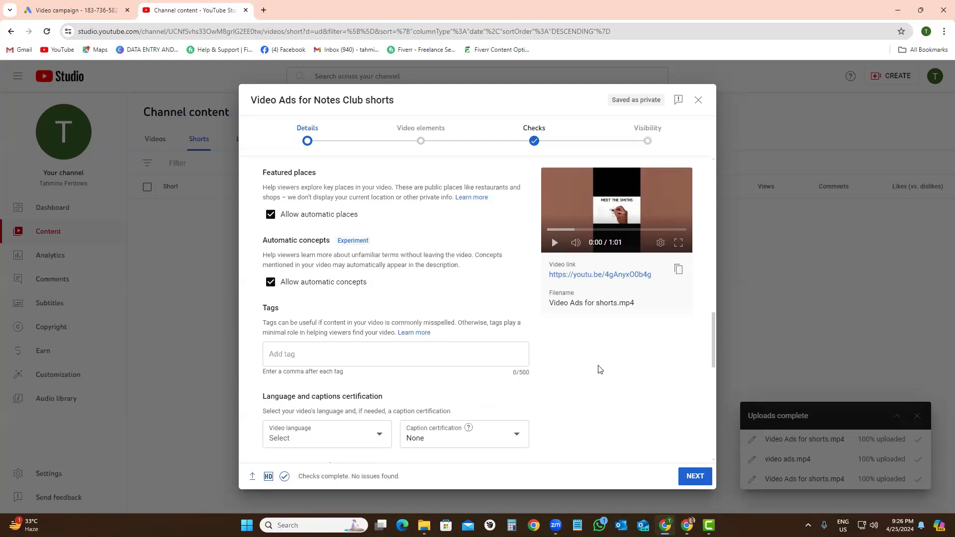
click(693, 476)
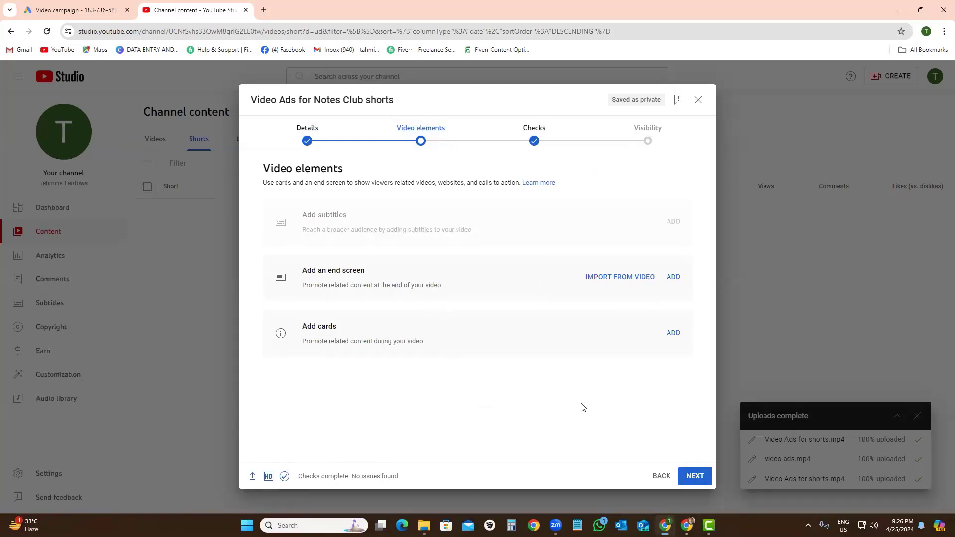
Step: Advance through Checks to Visibility, set the short to Public, publish it and close the confirmation
click(701, 475)
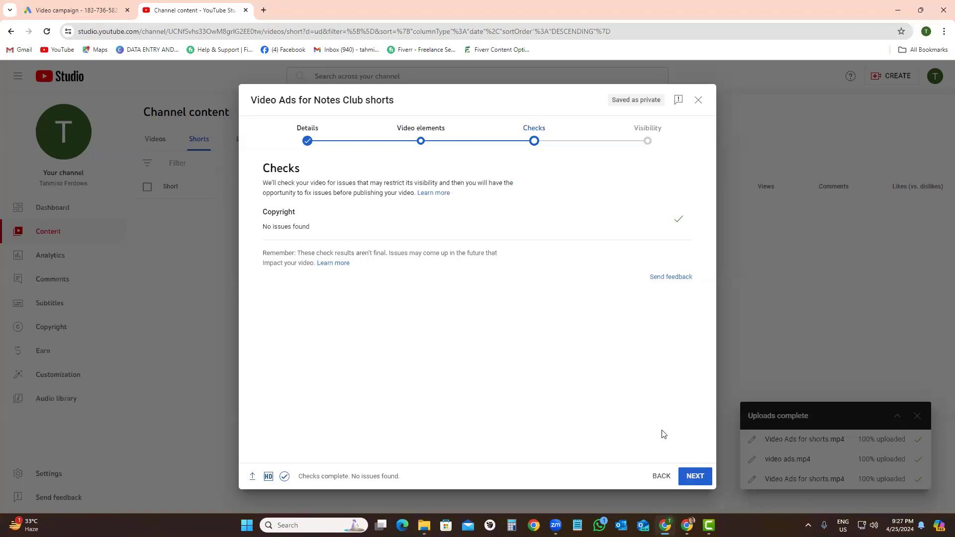
click(691, 479)
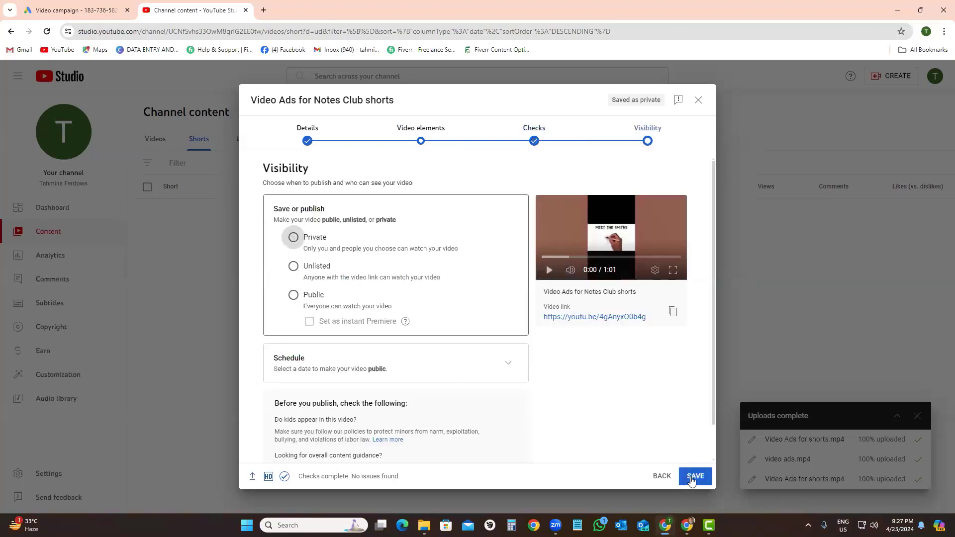
click(294, 296)
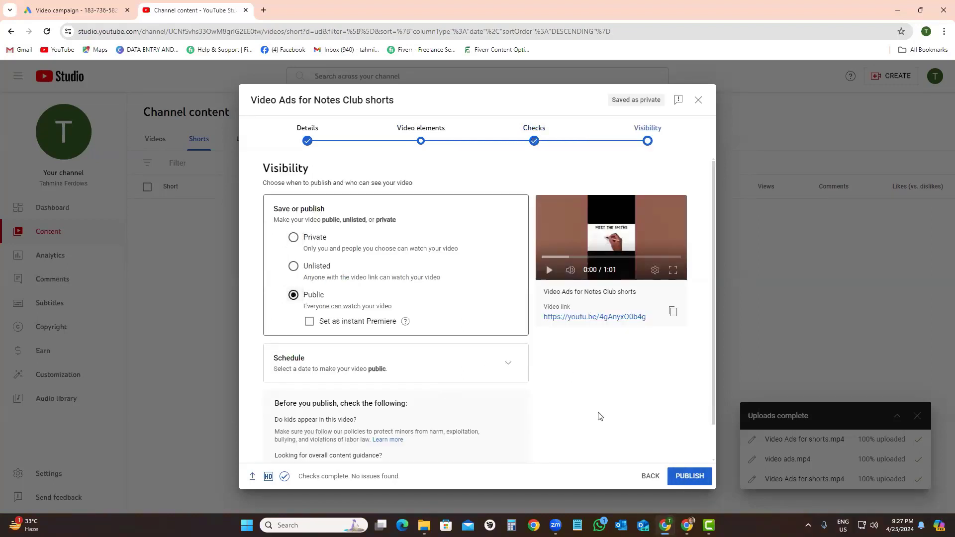
click(688, 476)
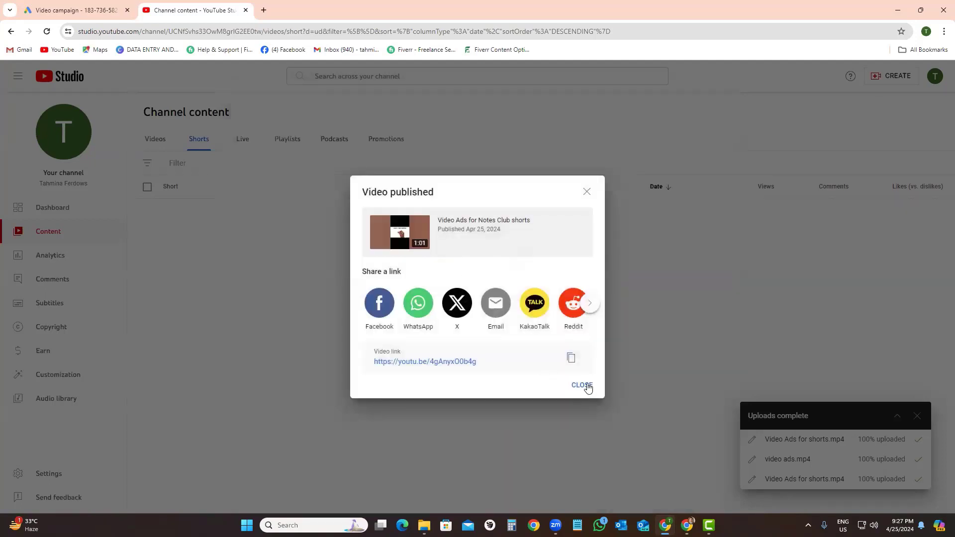
click(587, 386)
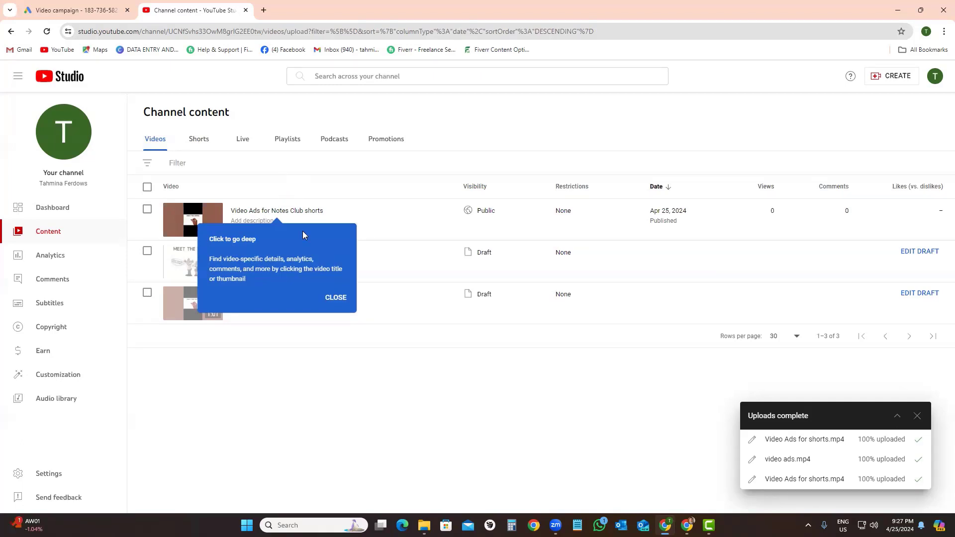
Step: Dismiss the Studio tips and choose Promote from the published Notes Club short's options menu
click(335, 298)
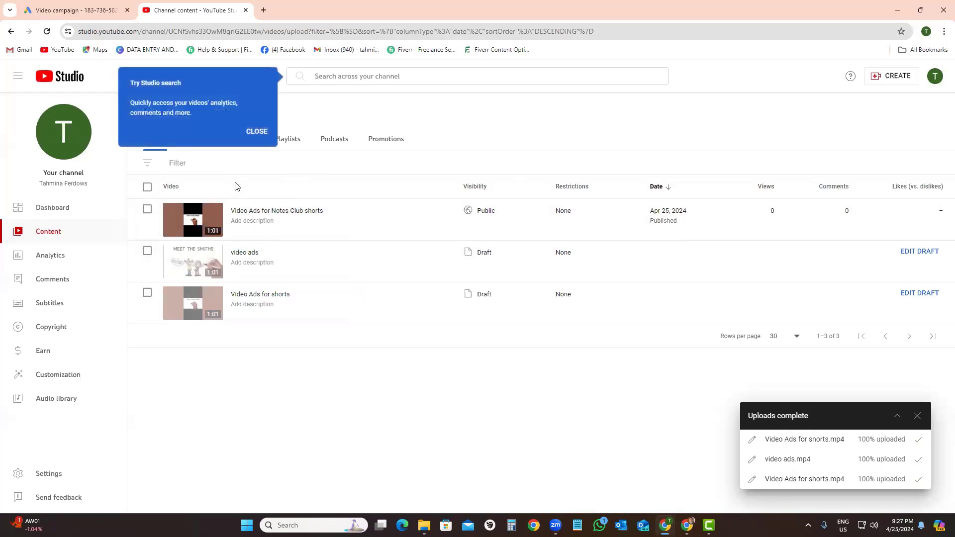
click(256, 132)
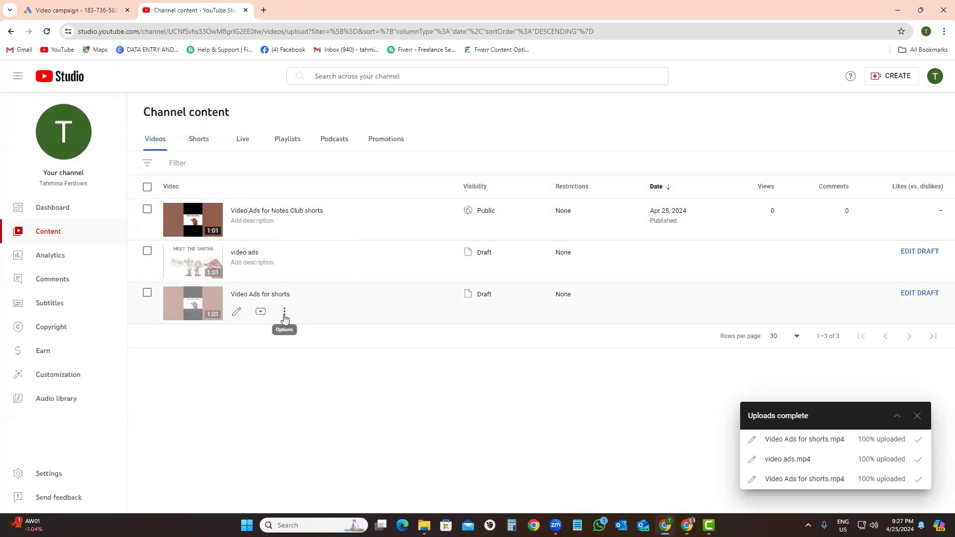
click(284, 314)
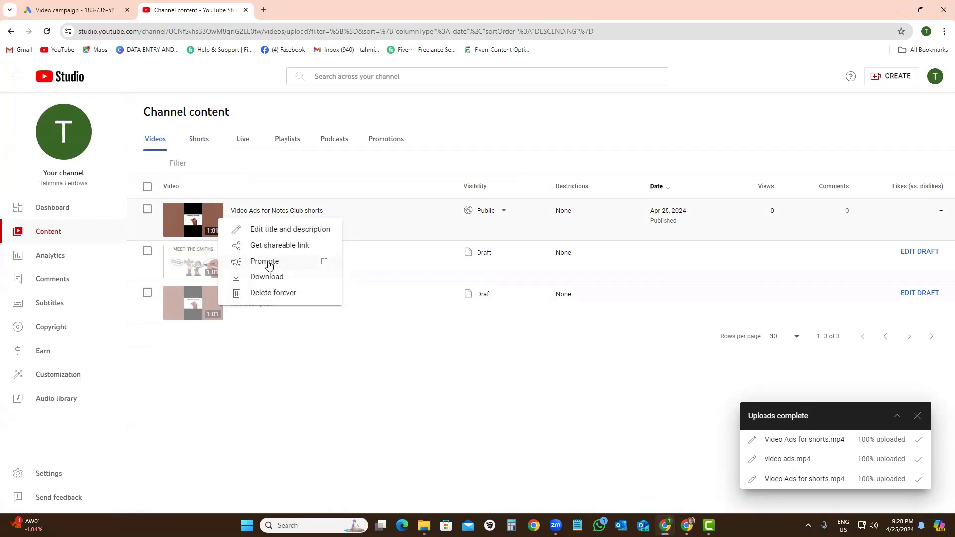
click(300, 182)
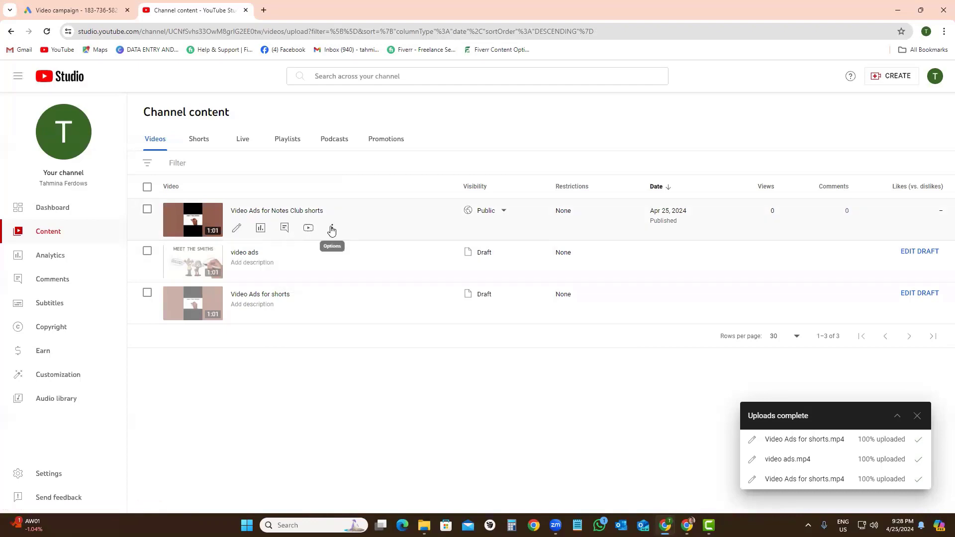
click(330, 230)
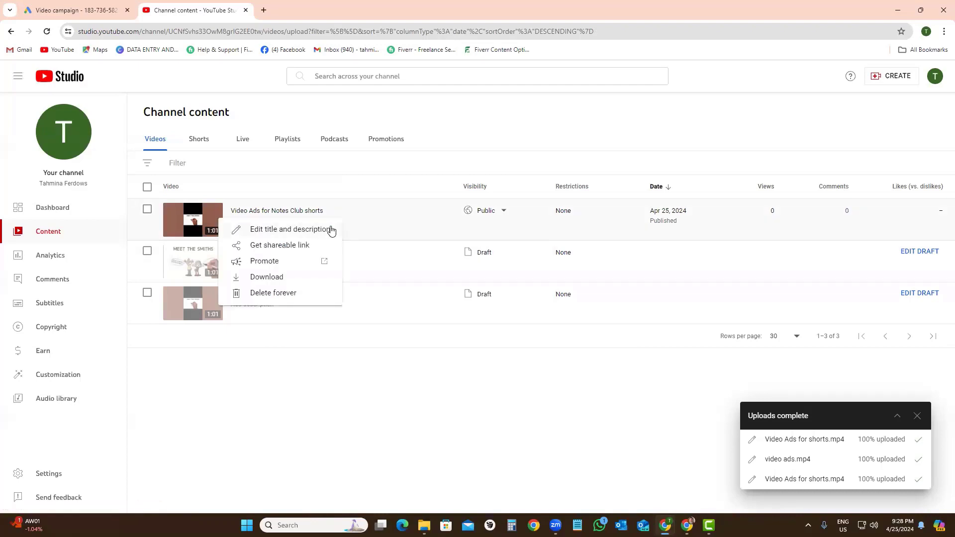
click(269, 261)
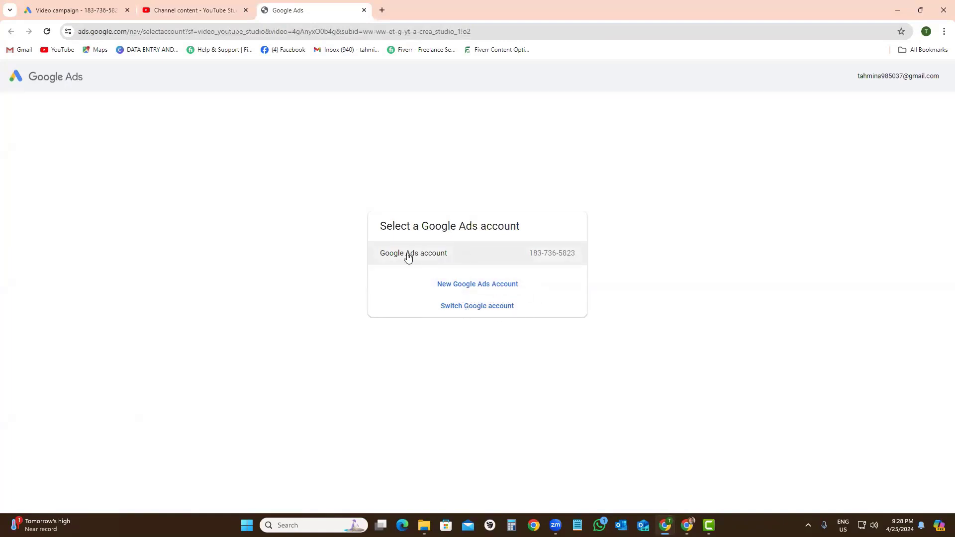
Step: Pick the Google Ads account for the video campaign, then return to the YouTube Studio tab
click(455, 254)
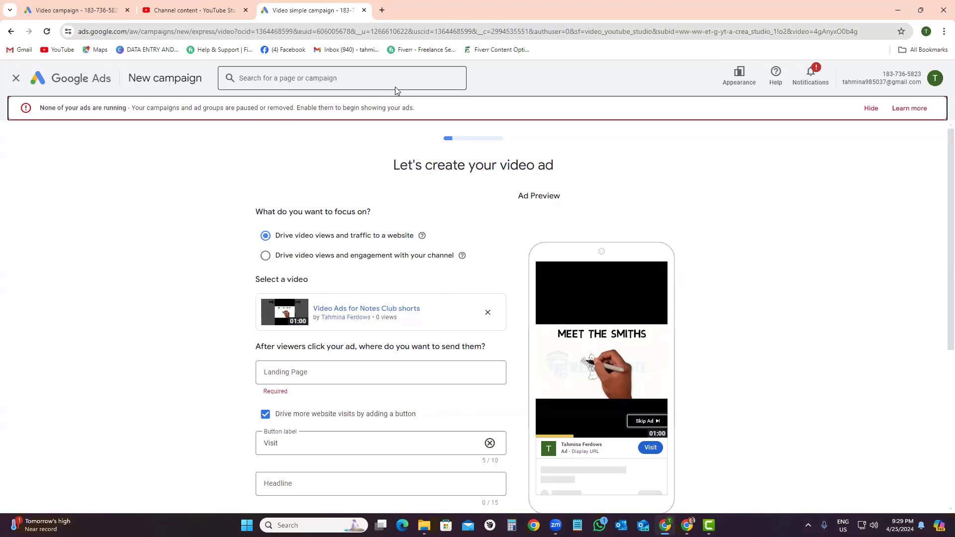
click(190, 10)
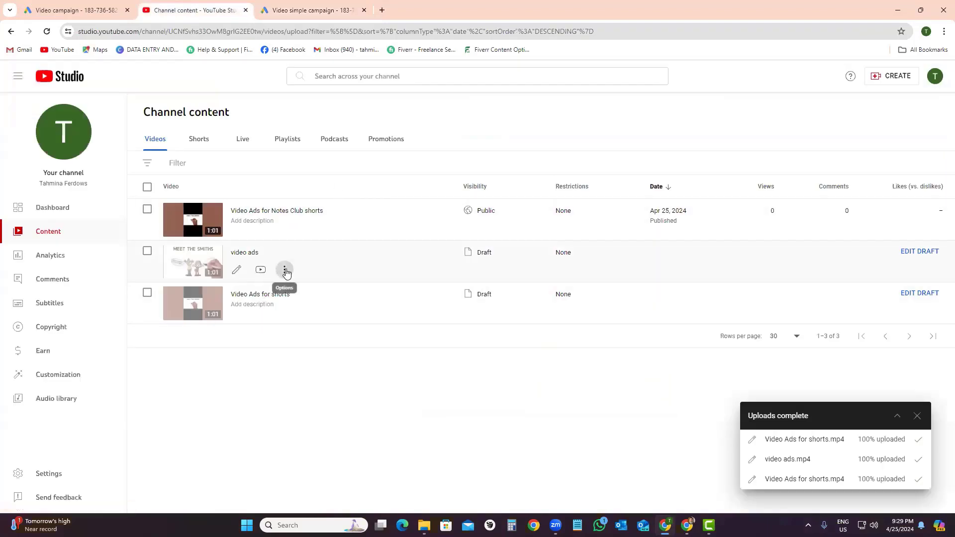
Step: Open the video ads draft's details and mark it 'No, it's not made for kids'
click(285, 272)
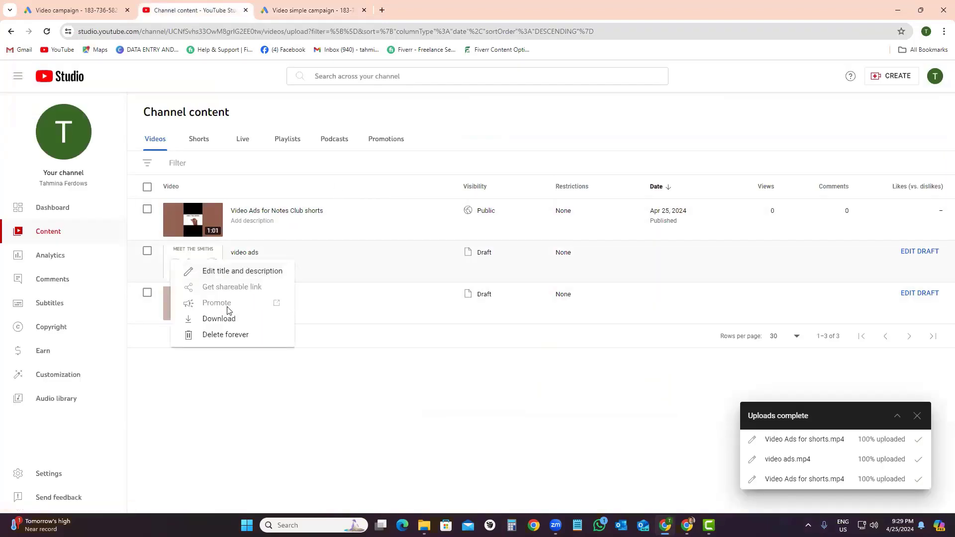
click(293, 360)
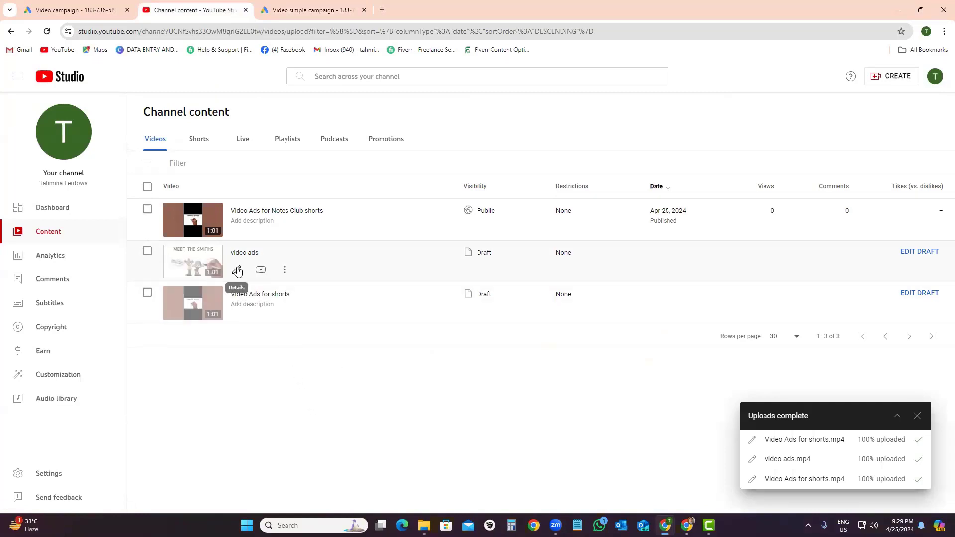
click(237, 271)
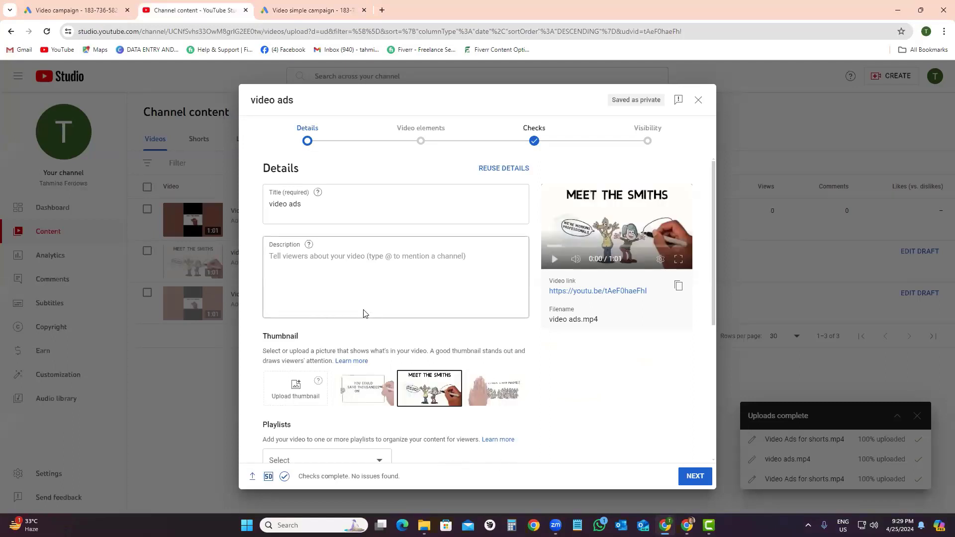
scroll(364, 313, down, 4)
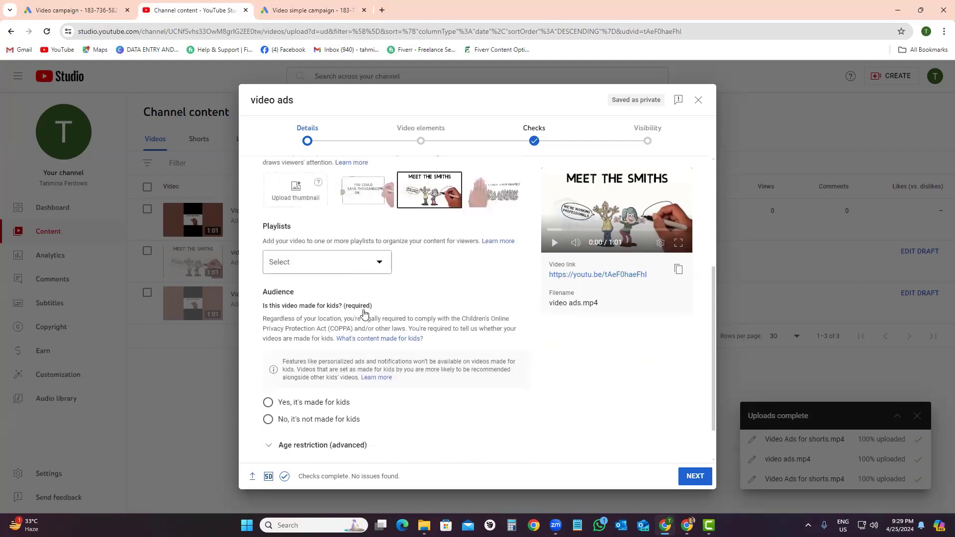
scroll(338, 291, down, 1)
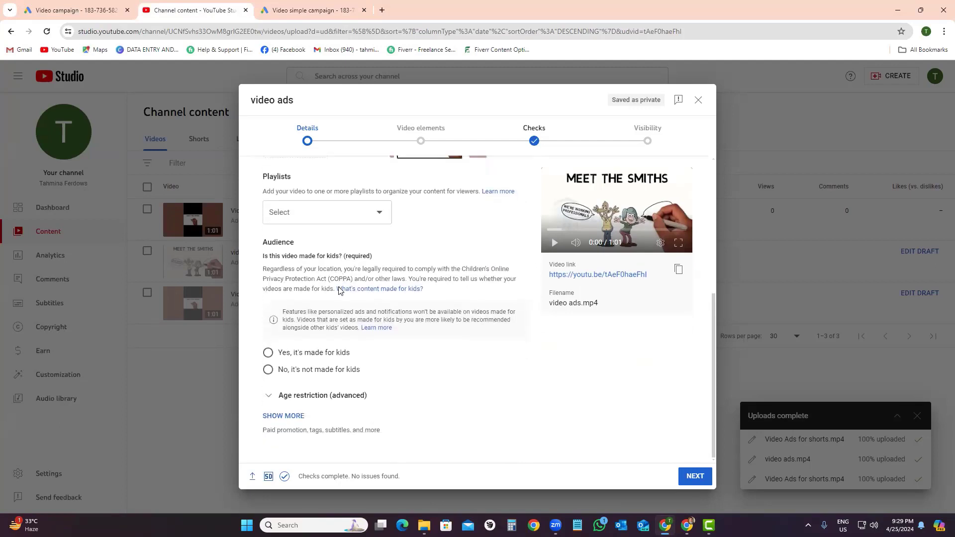
click(268, 369)
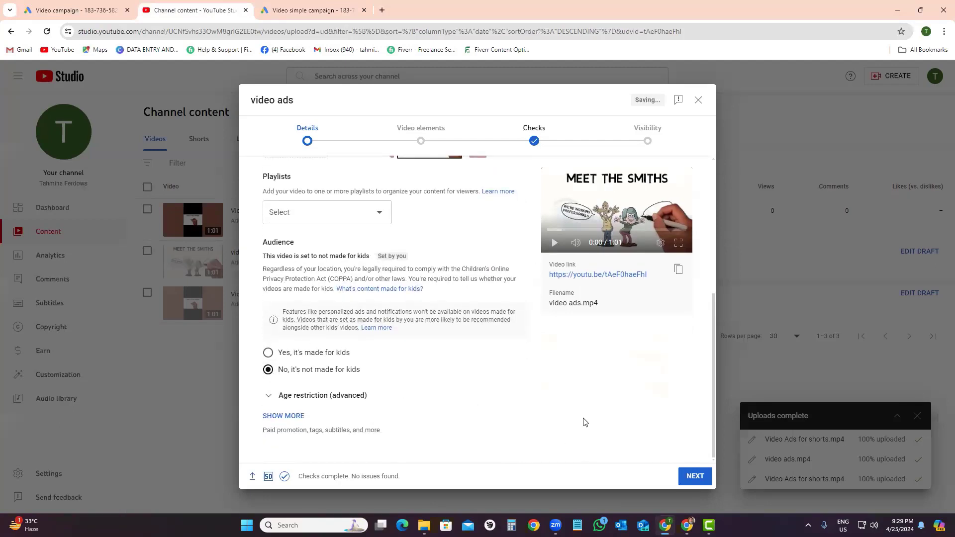
Step: Advance through Video elements and Checks, set visibility to Public, and publish the video
click(695, 476)
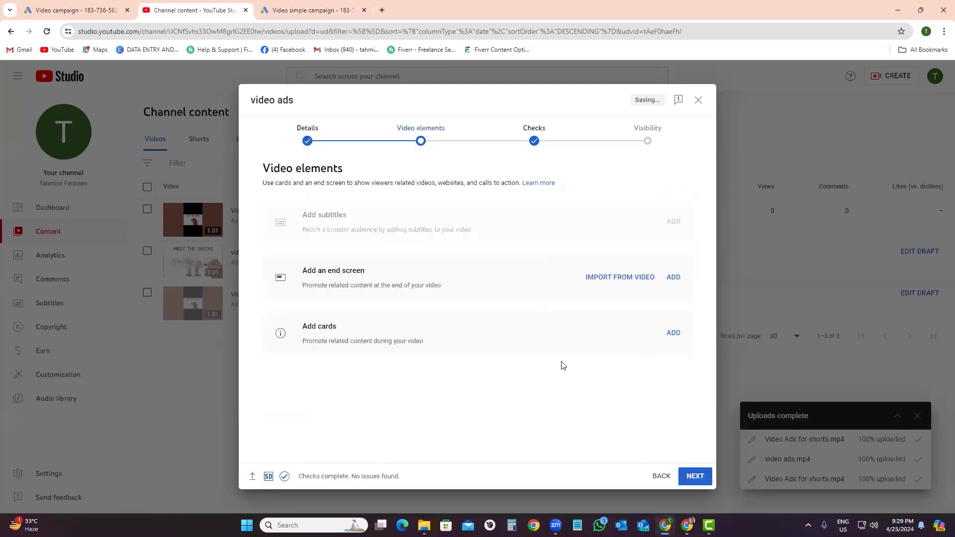
click(699, 478)
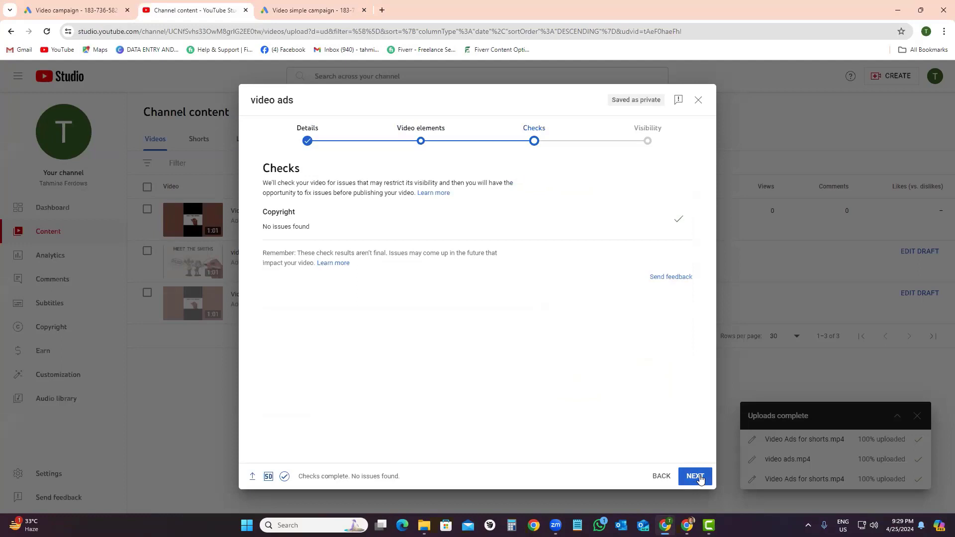
click(700, 478)
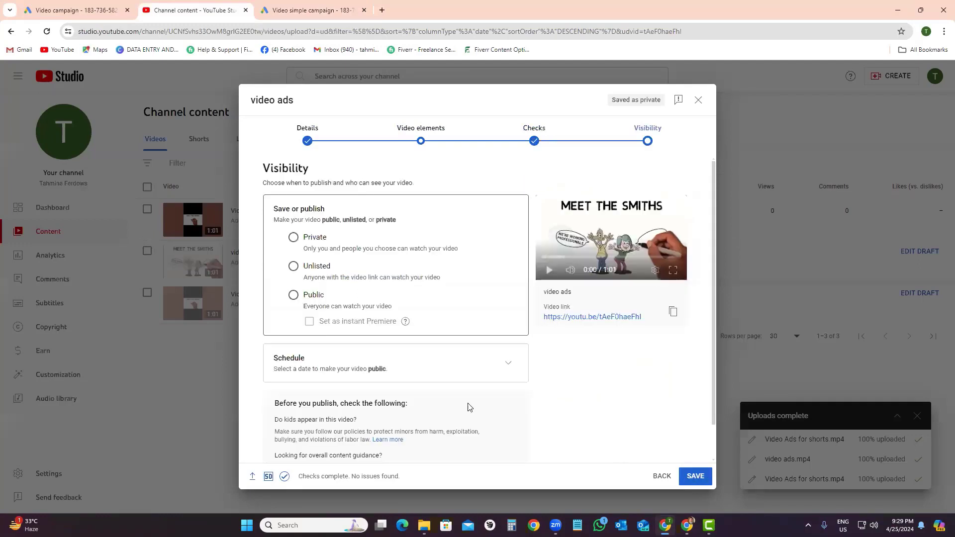
click(294, 295)
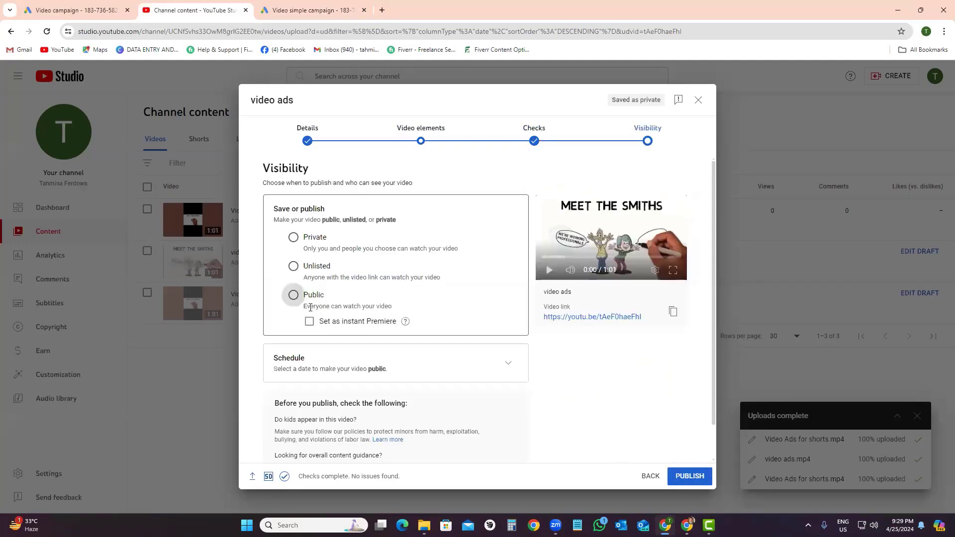
click(691, 477)
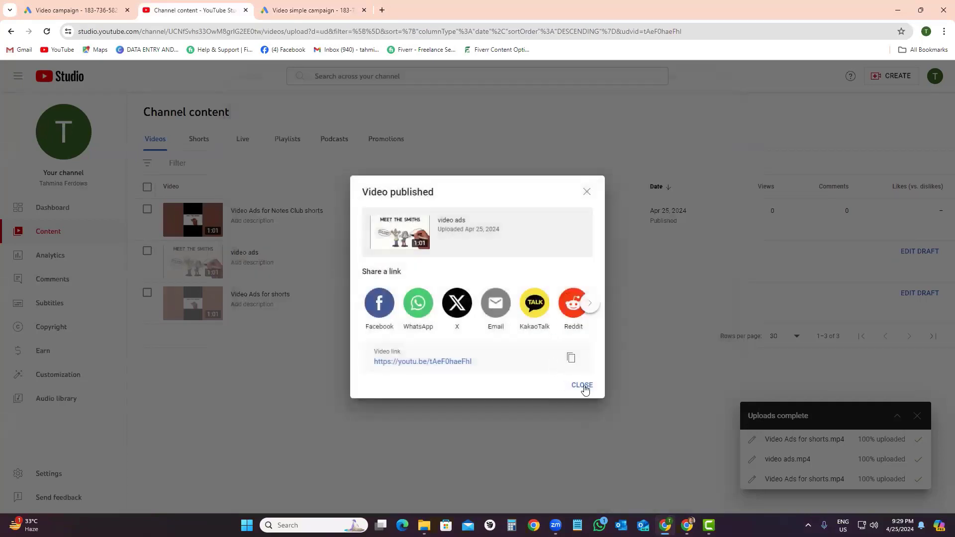
click(583, 386)
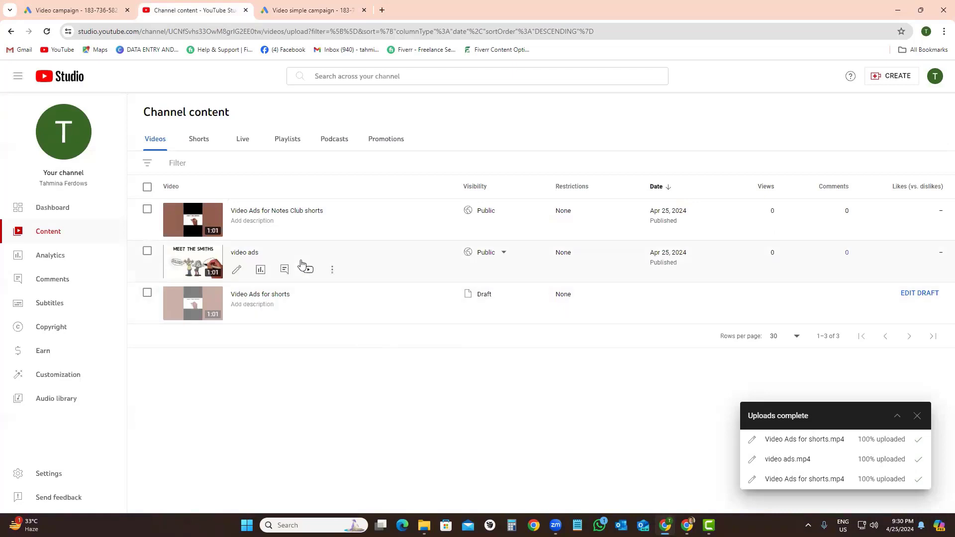
Step: Choose Promote from the published video ads row's three-dot options menu
click(332, 269)
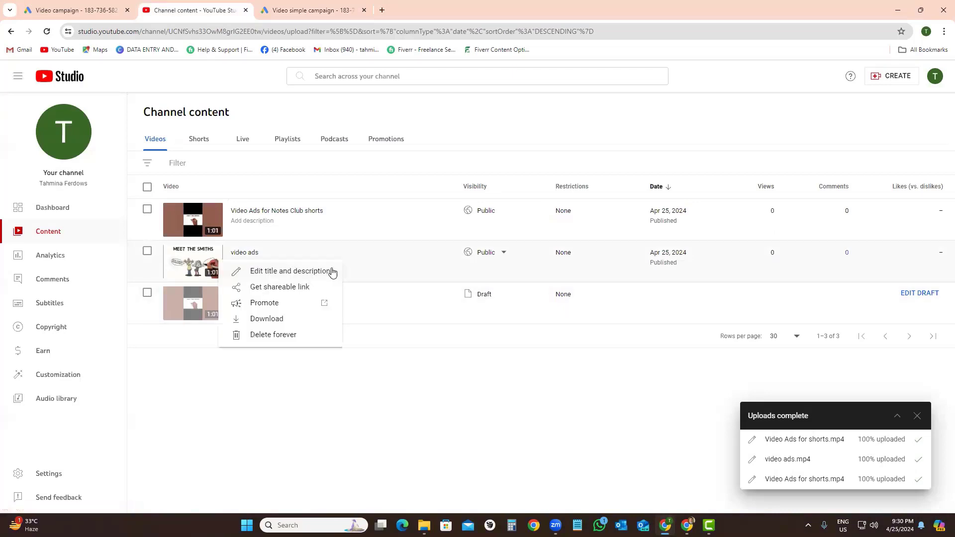
click(271, 304)
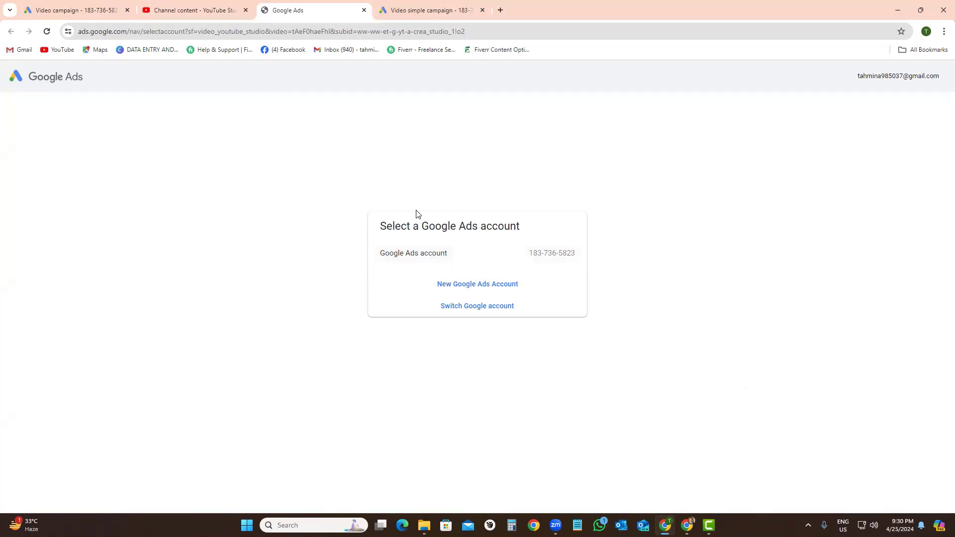
Step: Return to the video campaign tab and open the Maximize conversions bid strategy dropdown
click(68, 10)
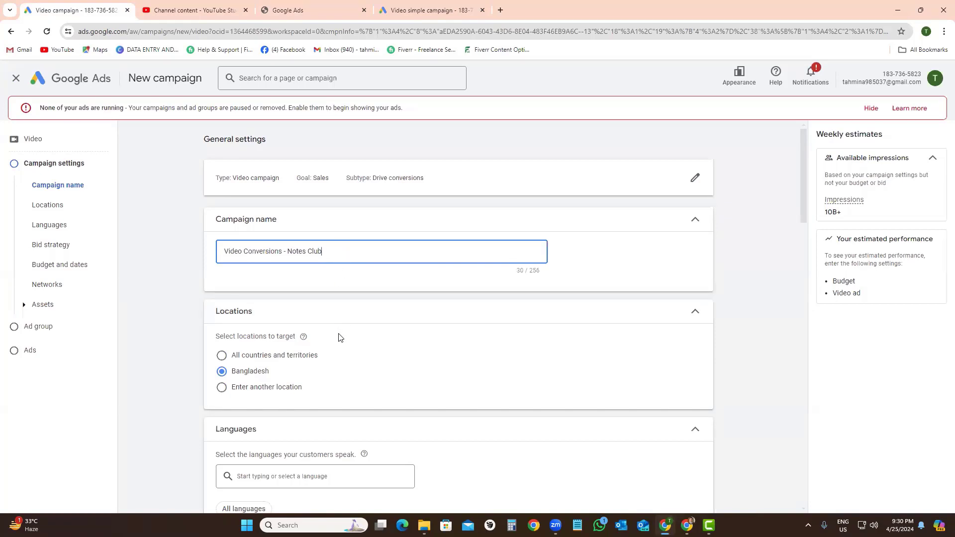
scroll(337, 337, down, 2)
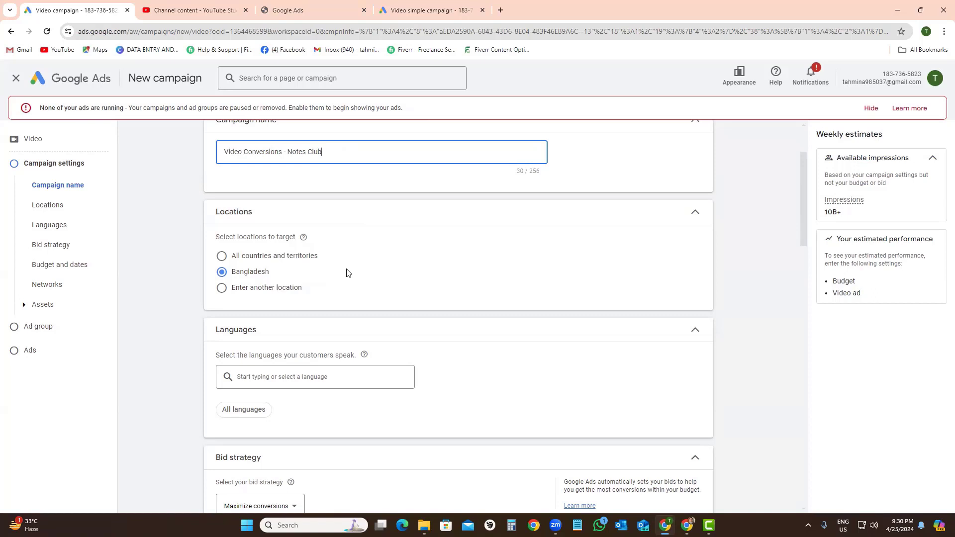
scroll(347, 272, down, 1)
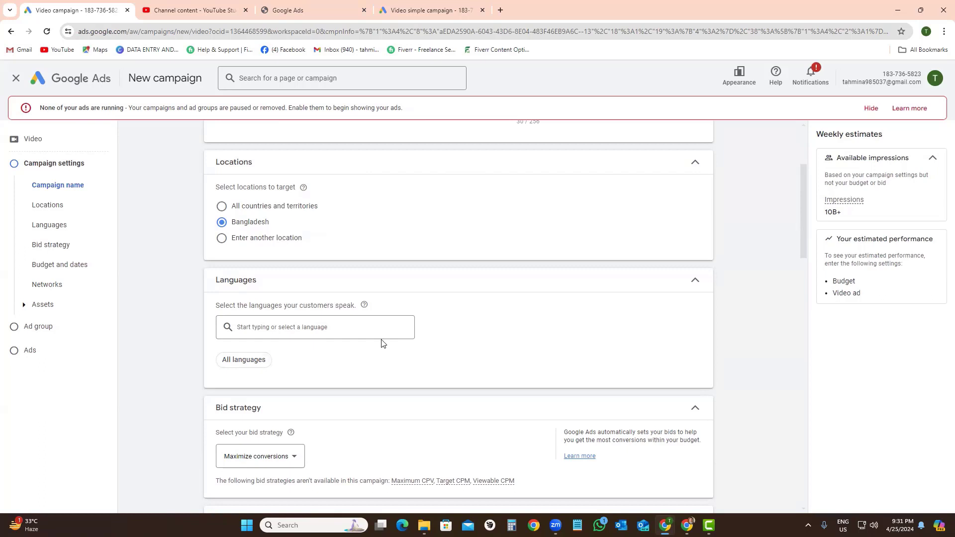
scroll(353, 349, down, 1)
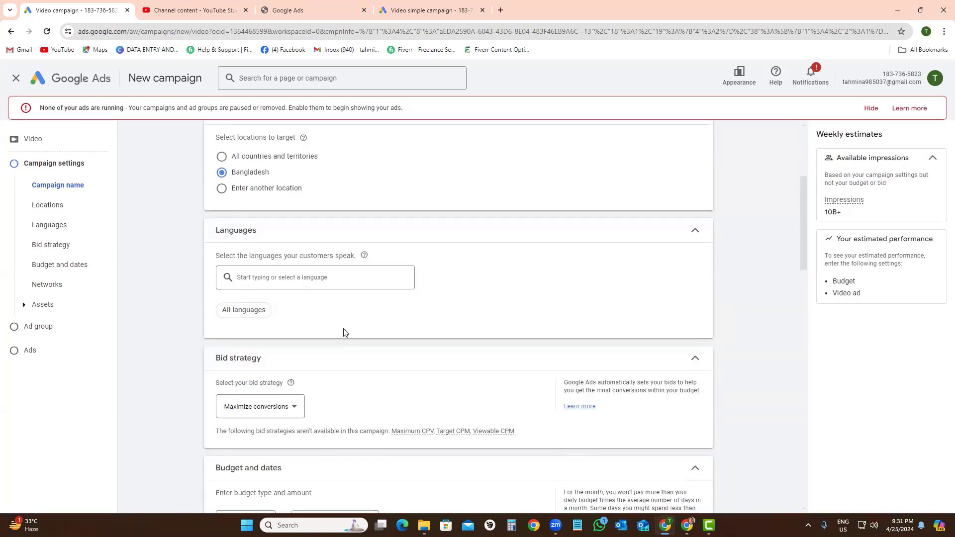
scroll(340, 321, down, 1)
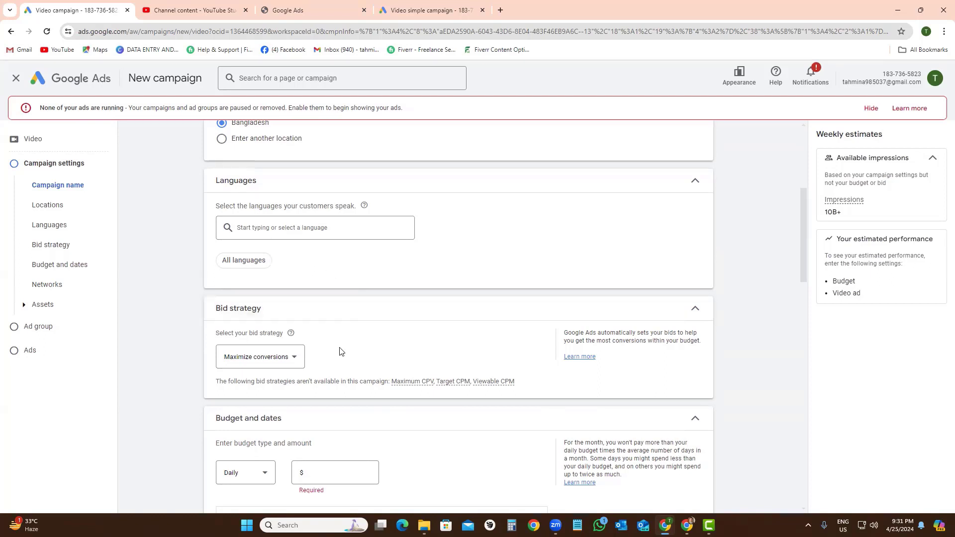
click(296, 359)
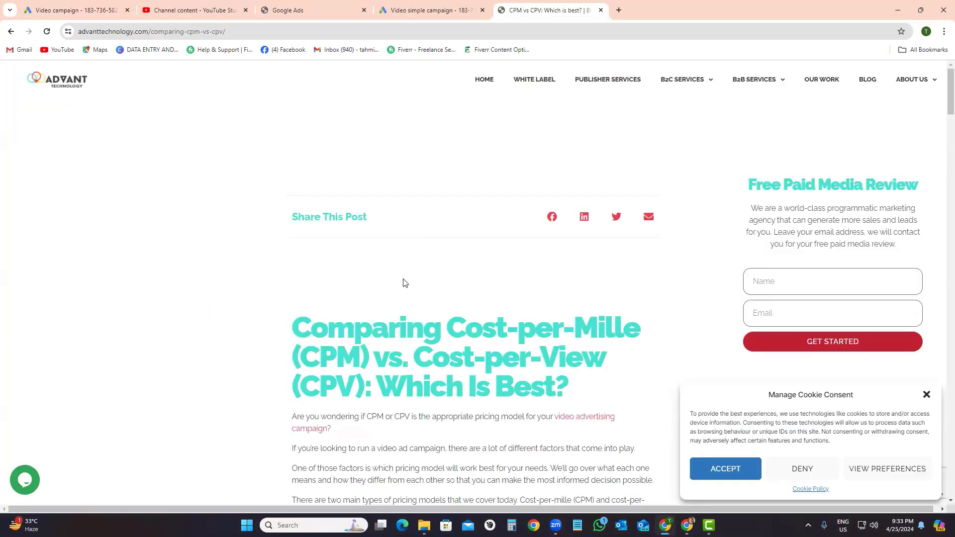
Step: Leave the CPM vs CPV article and go back to the Google Ads campaign tab
click(75, 15)
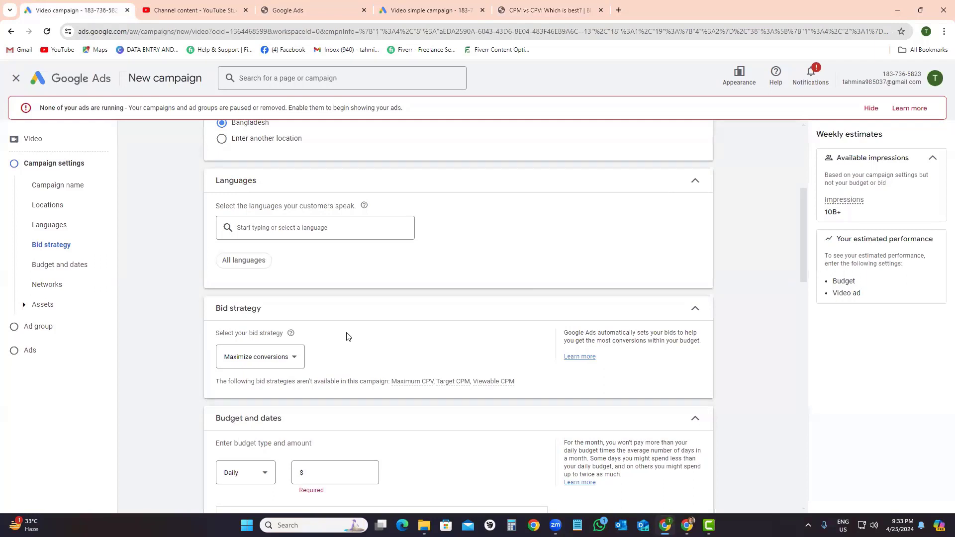
Step: Switch the bid strategy to Target CPA and set the target amount to $1.00
click(295, 360)
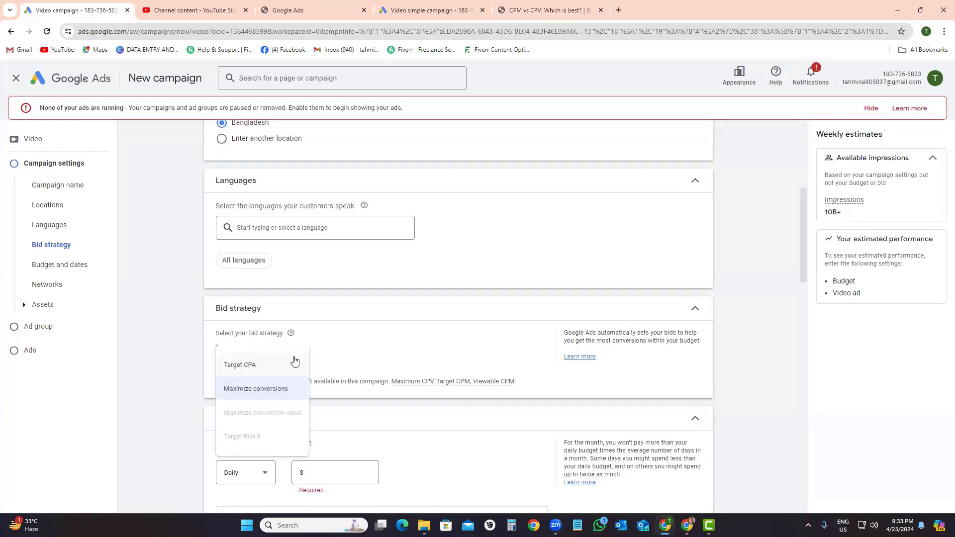
click(245, 367)
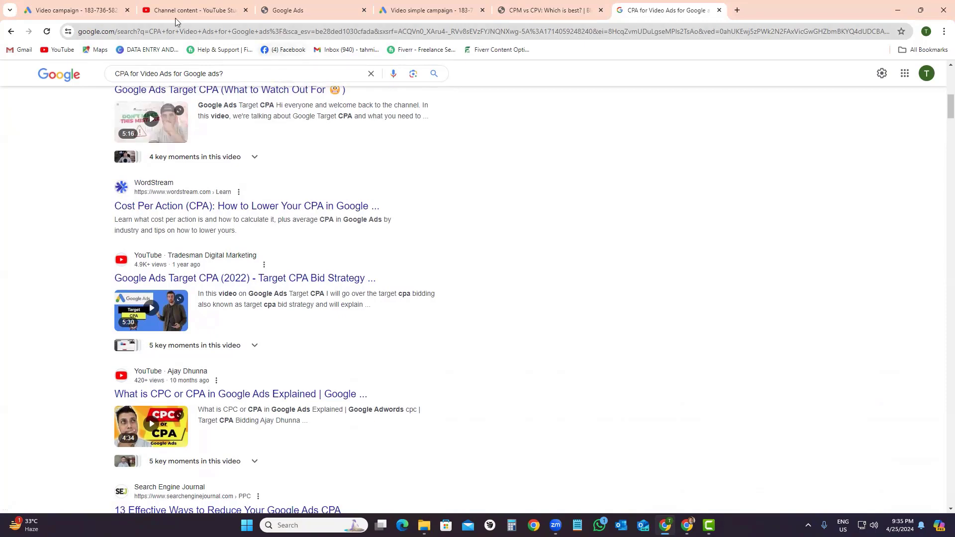
click(98, 11)
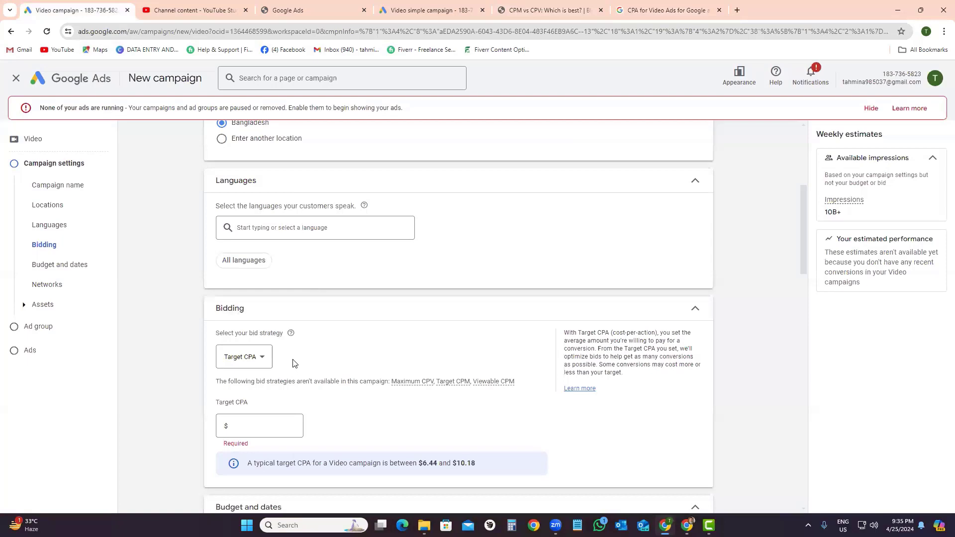
scroll(294, 366, down, 2)
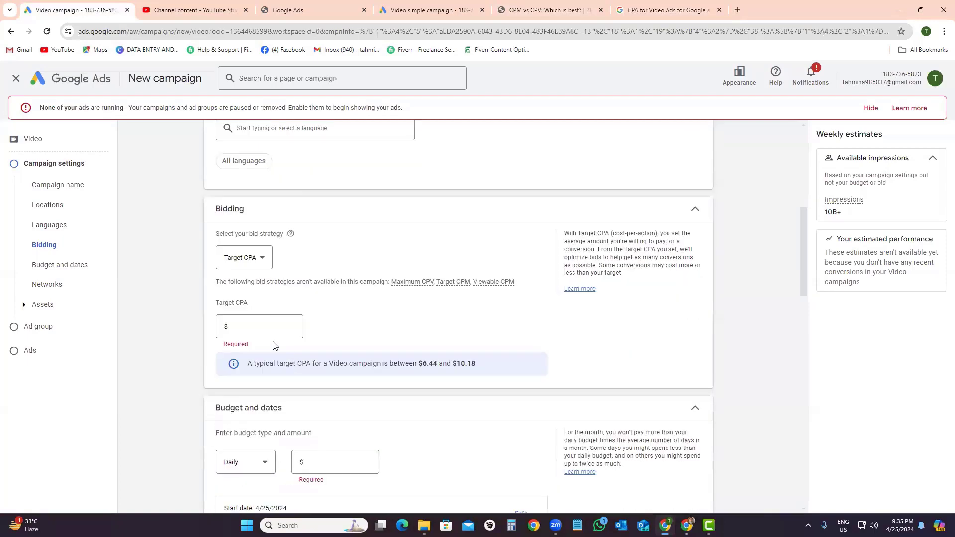
click(252, 326)
text(100)
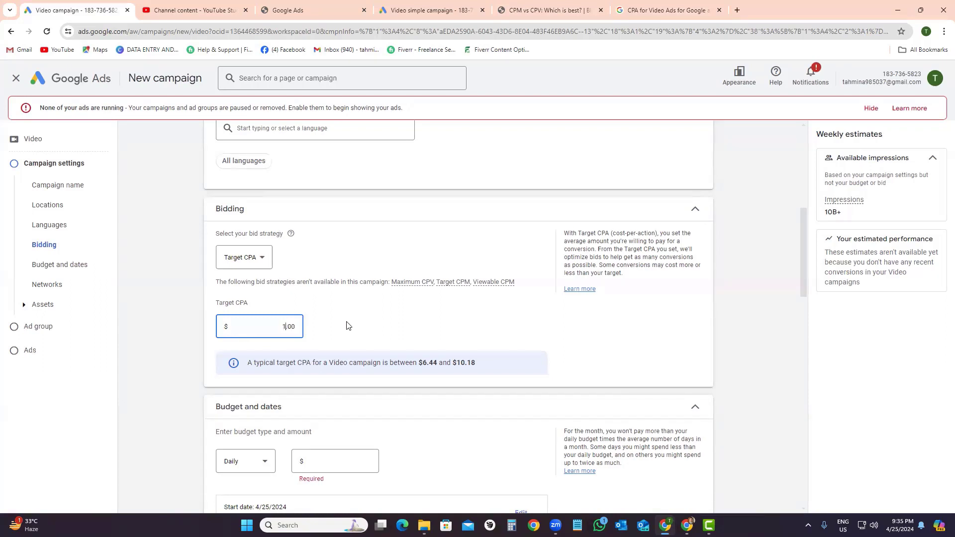
click(349, 325)
Step: Restore Maximize conversions bidding and enter a $20.00 daily campaign budget
click(260, 257)
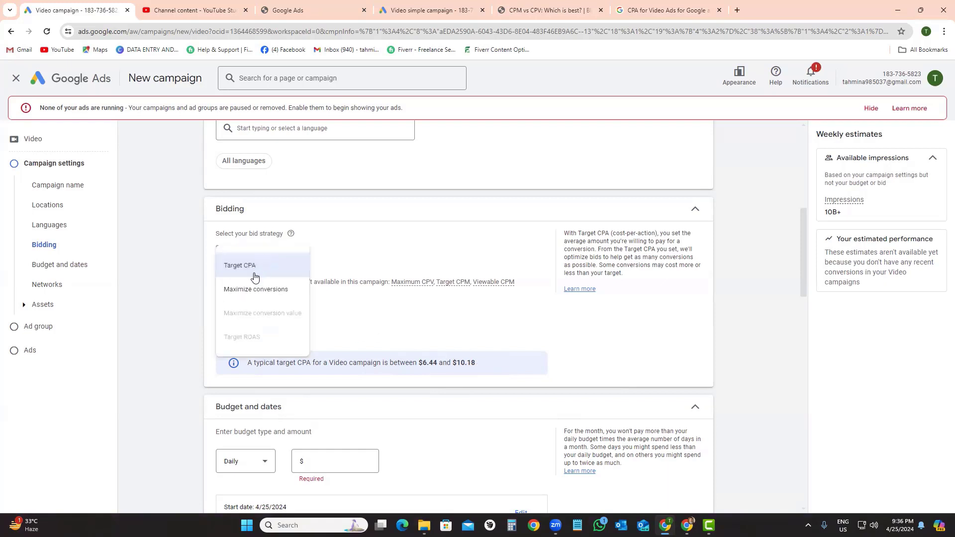
click(246, 292)
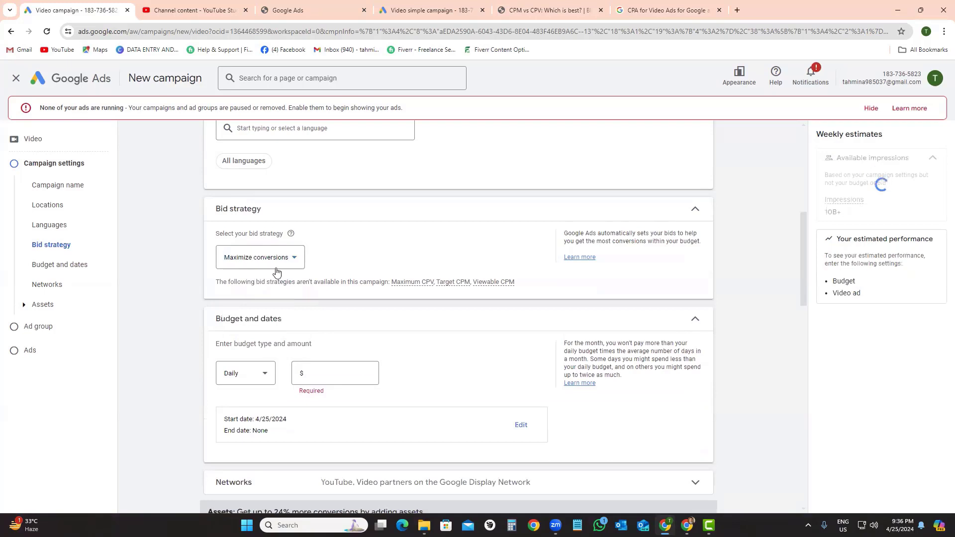
click(330, 372)
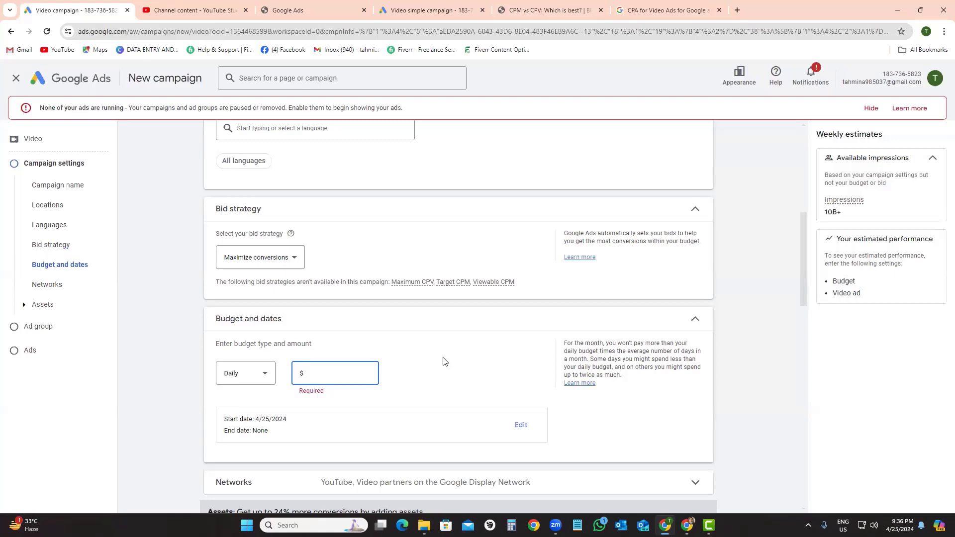
text(2)
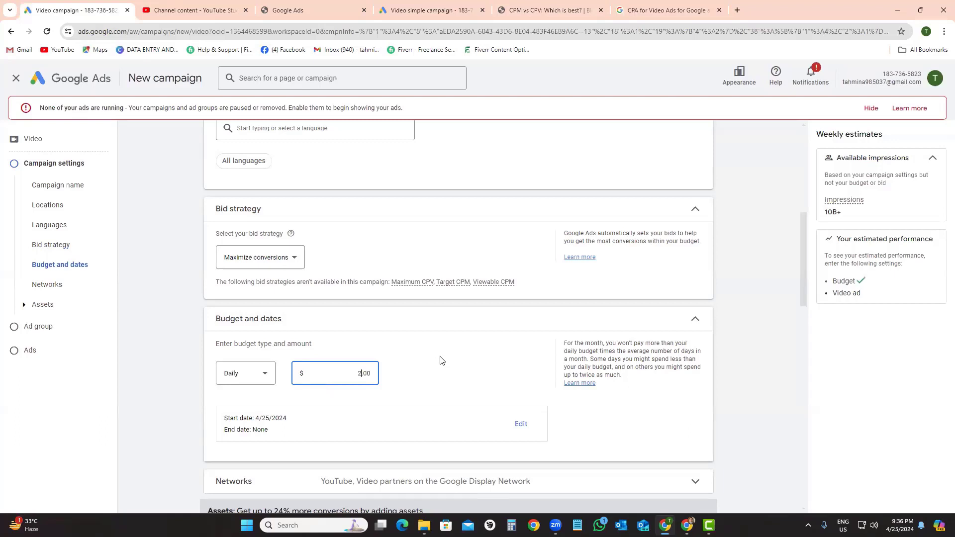
text(0)
scroll(423, 356, down, 1)
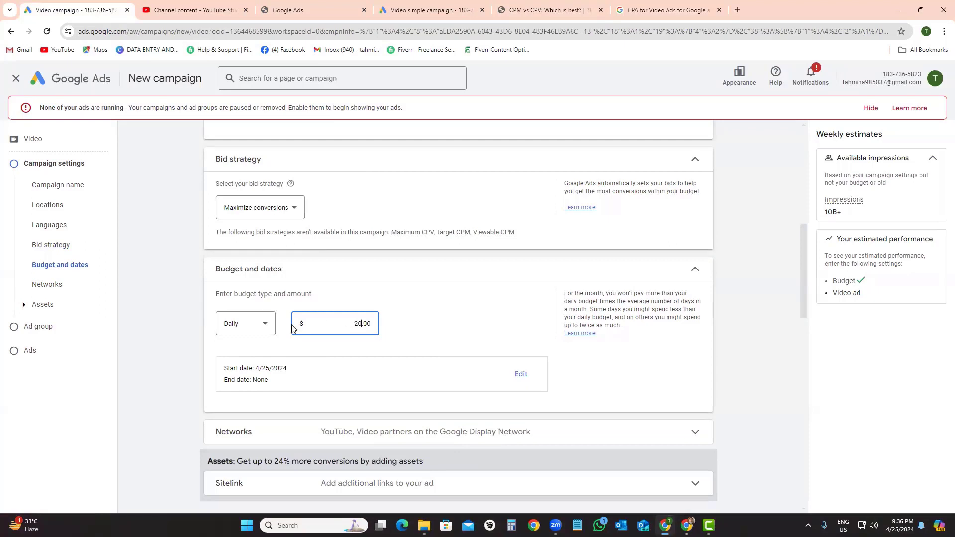
click(269, 324)
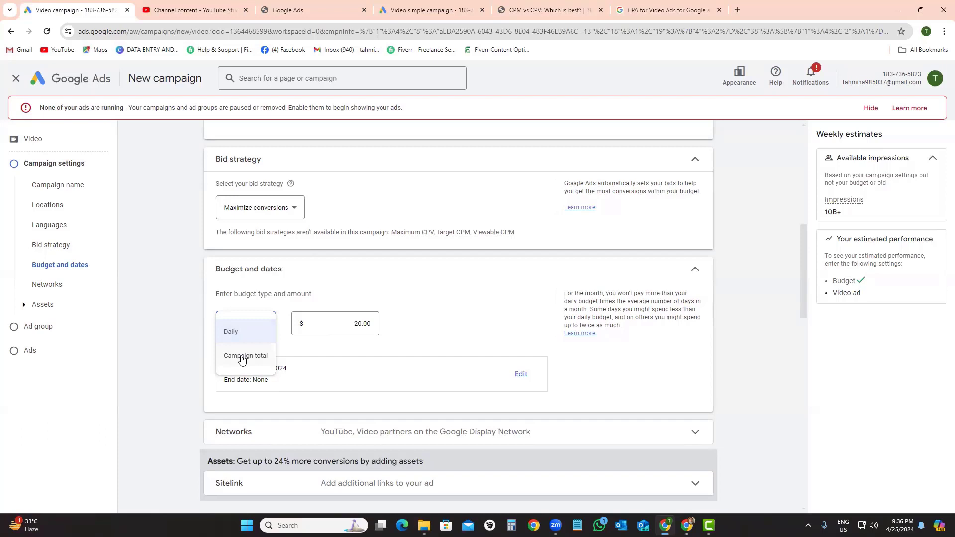
Step: Change the budget type to Campaign total with an amount of $100.00
click(242, 357)
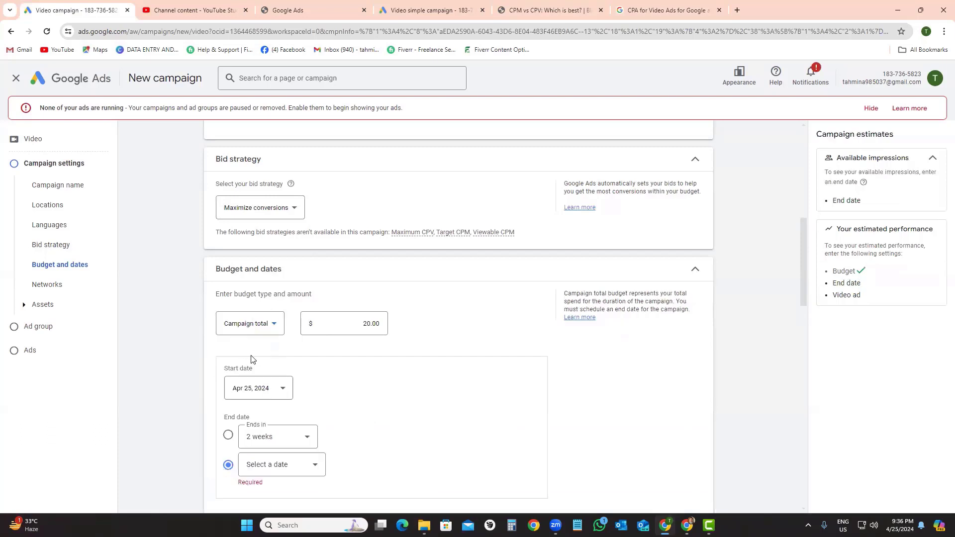
click(383, 327)
key(BackSpace)
text(10)
Step: Set the campaign start date to Apr 26, 2024
click(283, 392)
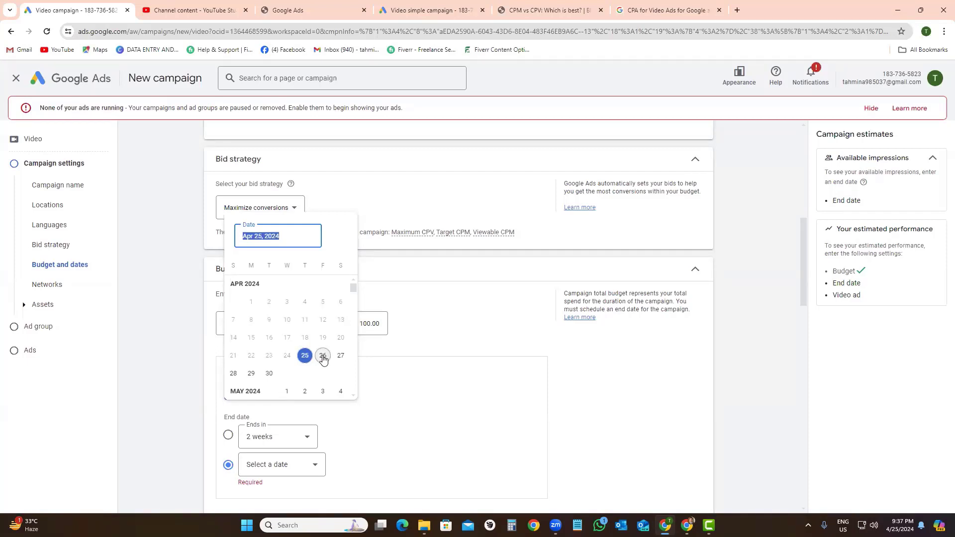
click(323, 356)
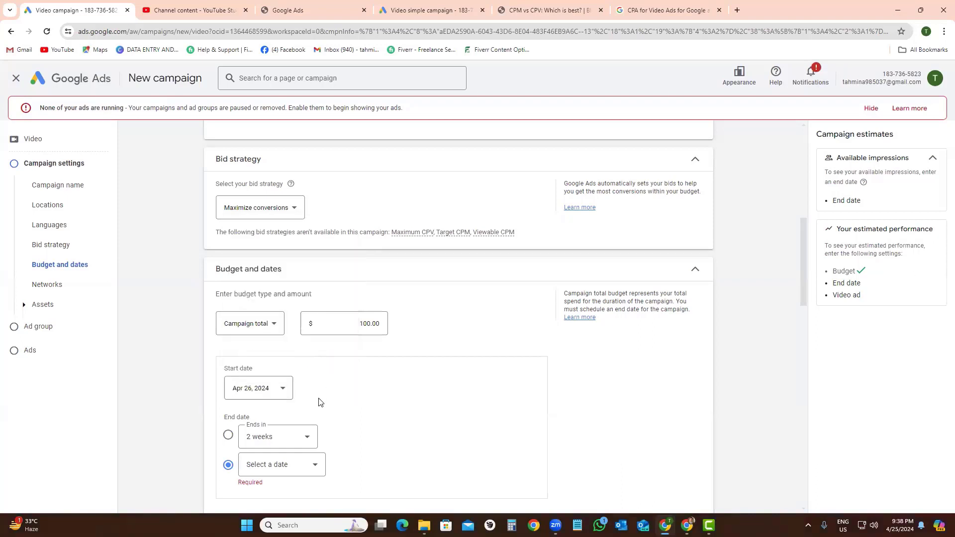
scroll(327, 405, down, 1)
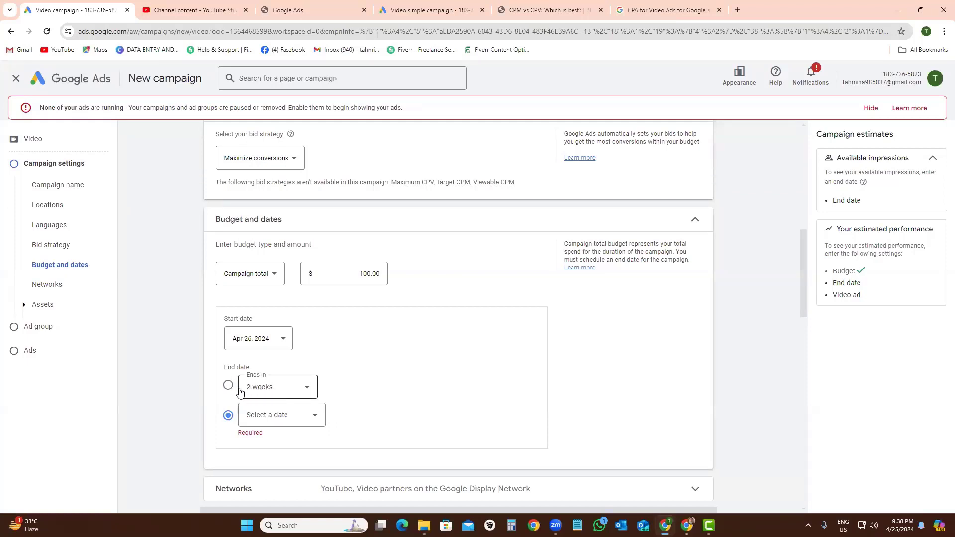
Step: Set 'Ends in' to 2 weeks, ending May 10, 2024, after trying 1 month
click(306, 391)
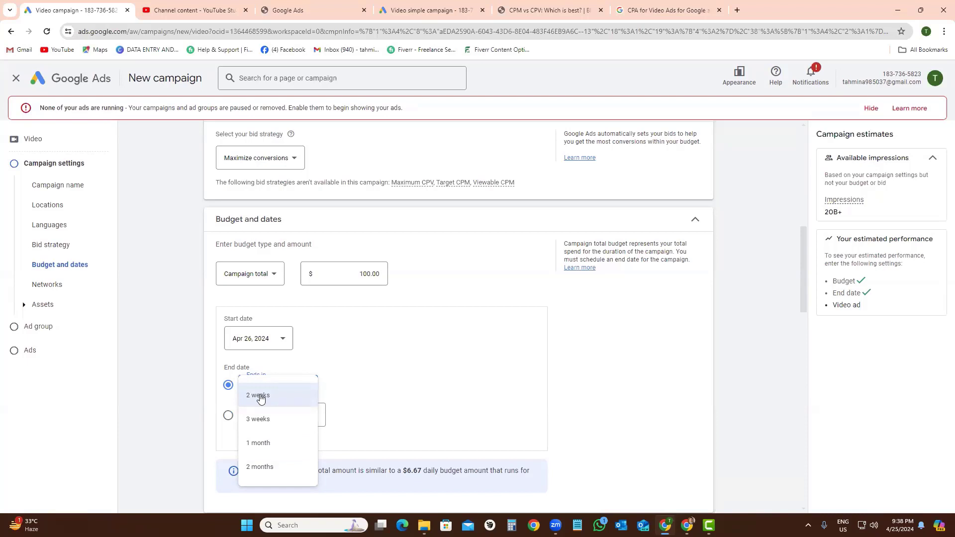
click(258, 448)
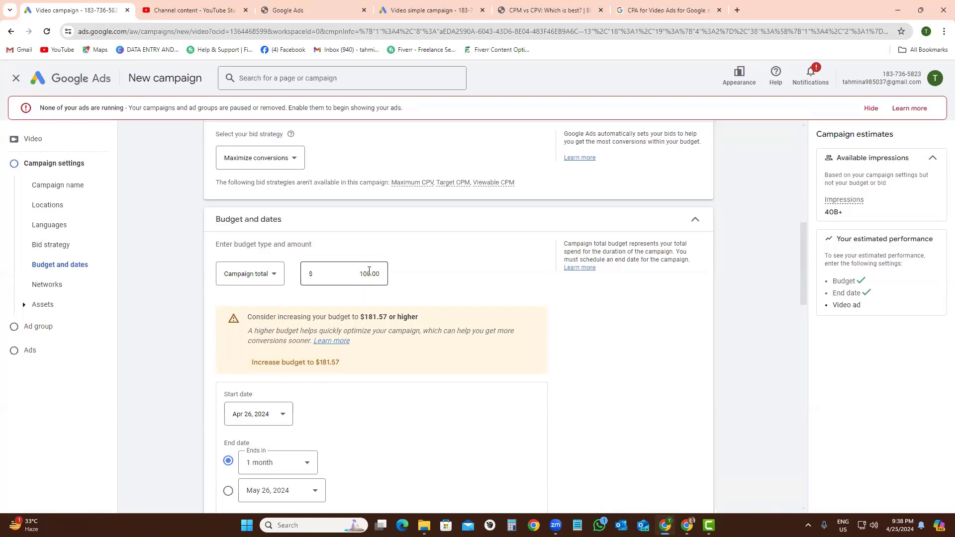
click(307, 461)
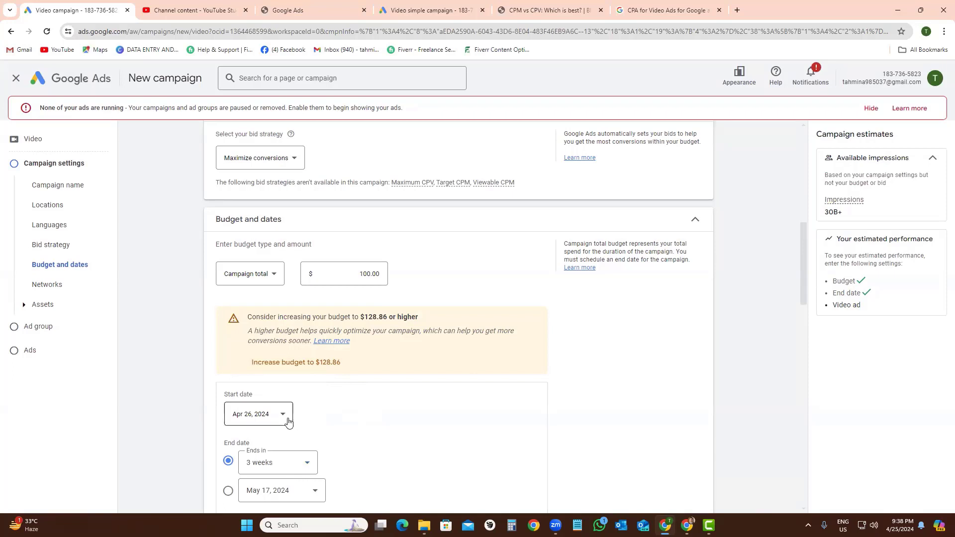
click(307, 466)
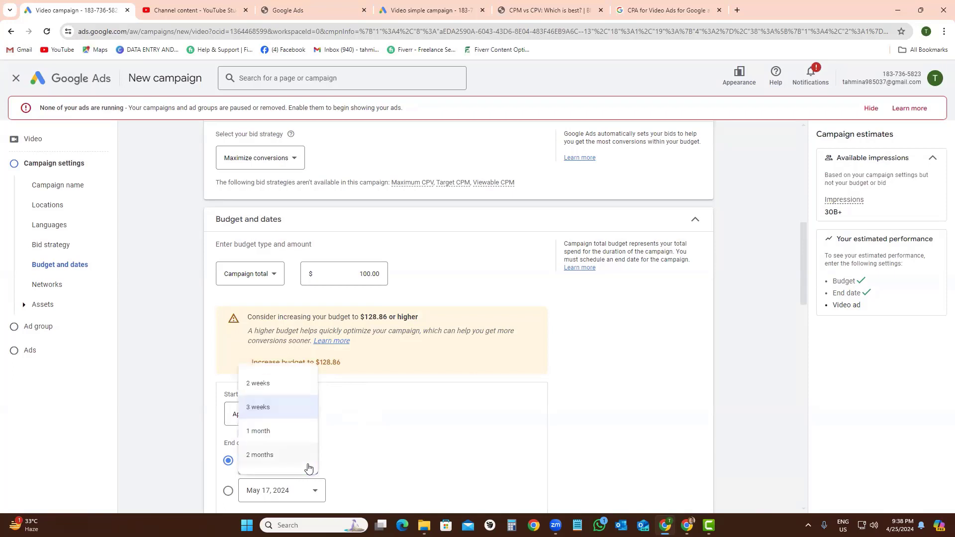
click(264, 384)
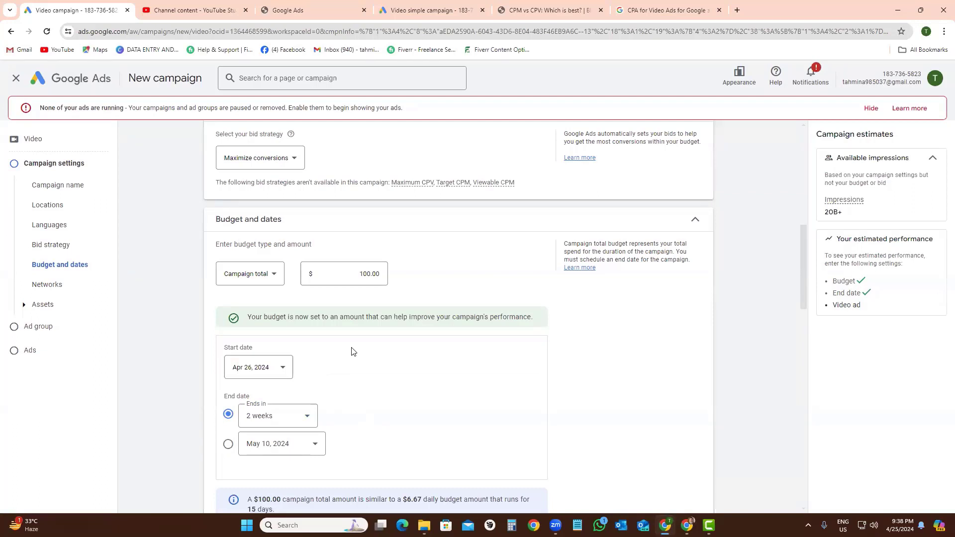
scroll(350, 365, down, 2)
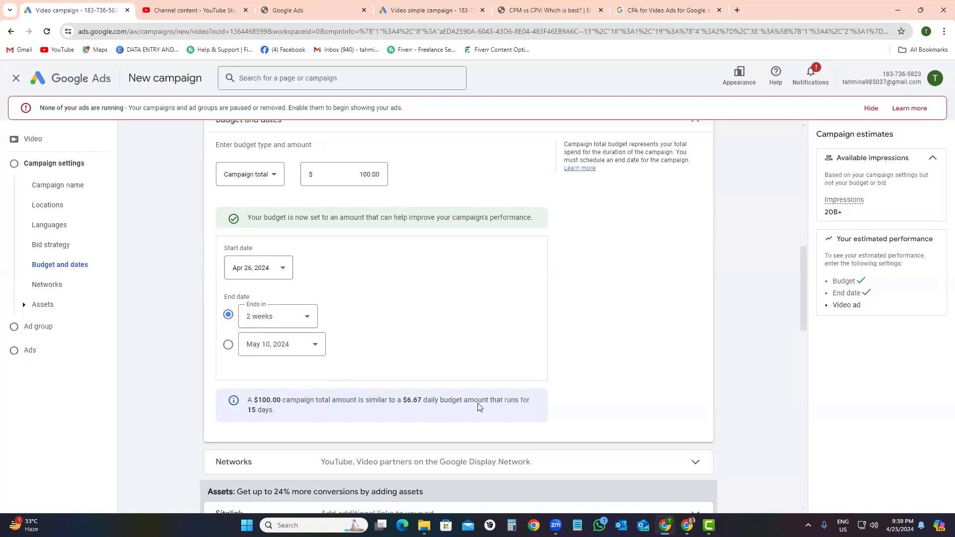
Step: Expand the Networks settings to show YouTube, Google TV and Display Network video partners
scroll(371, 369, down, 1)
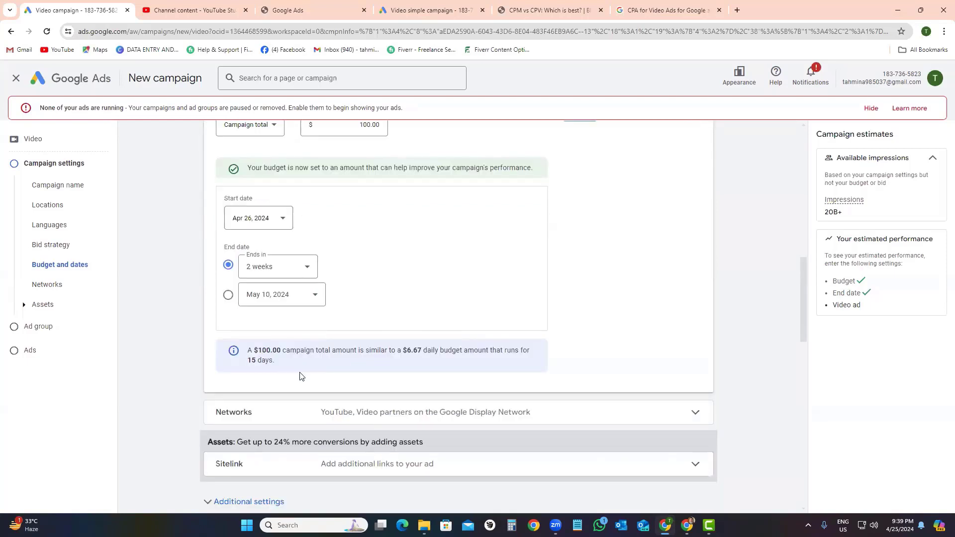
scroll(299, 376, down, 1)
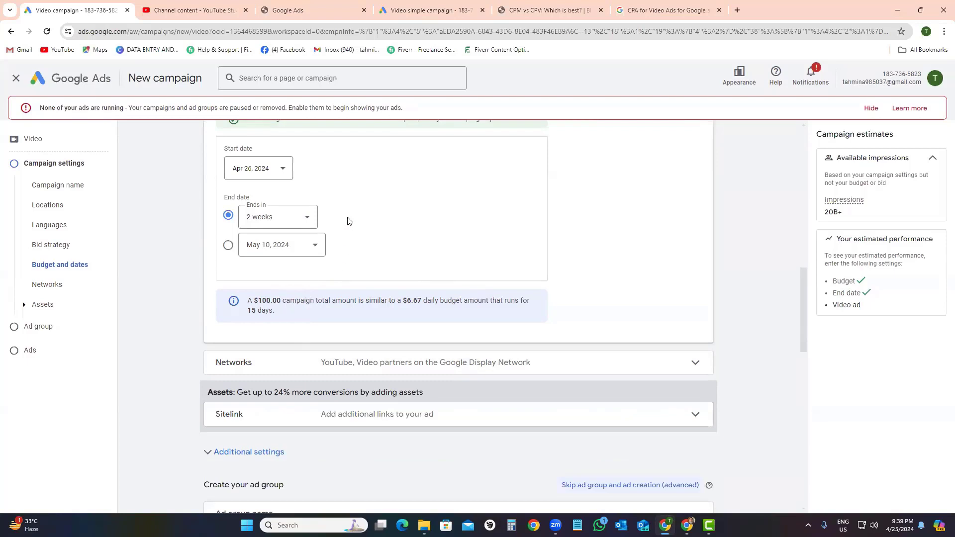
scroll(337, 254, down, 1)
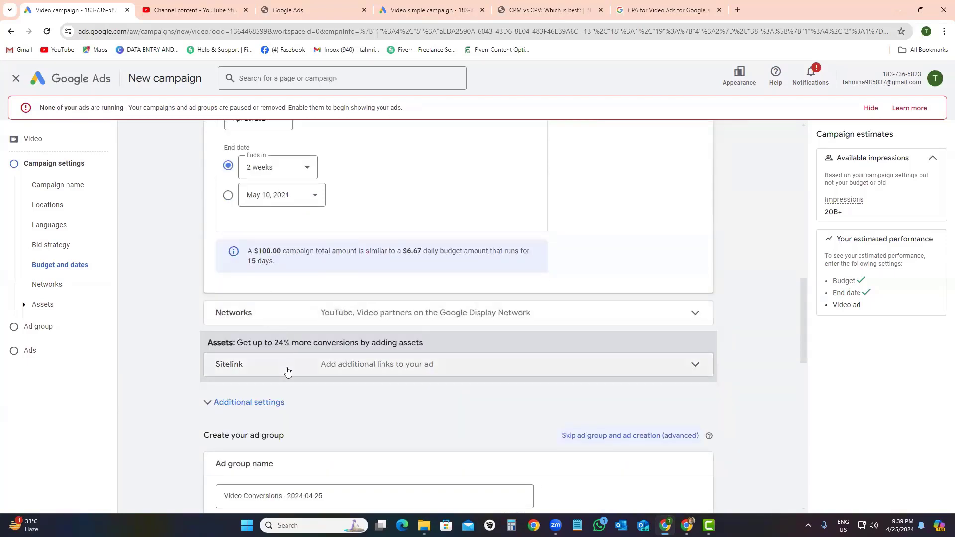
click(315, 312)
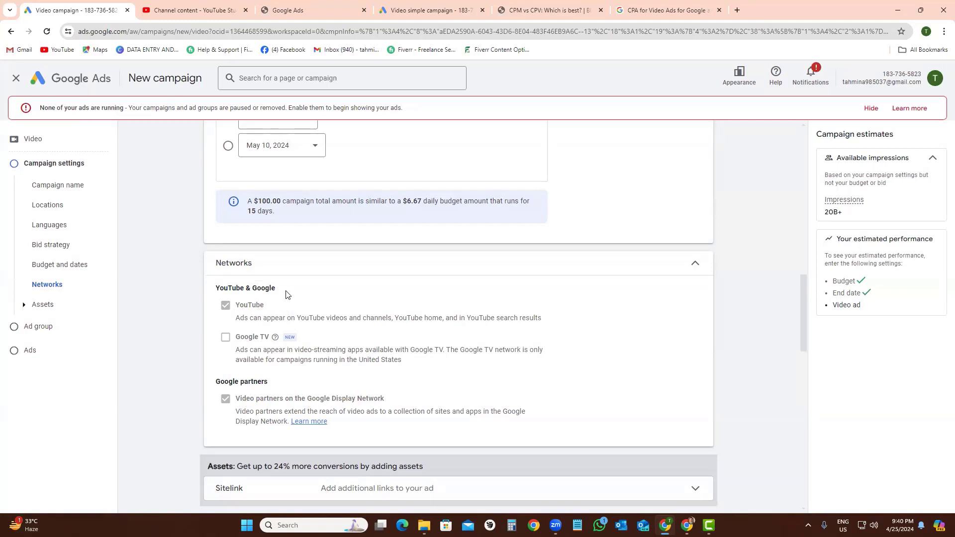
scroll(287, 293, down, 3)
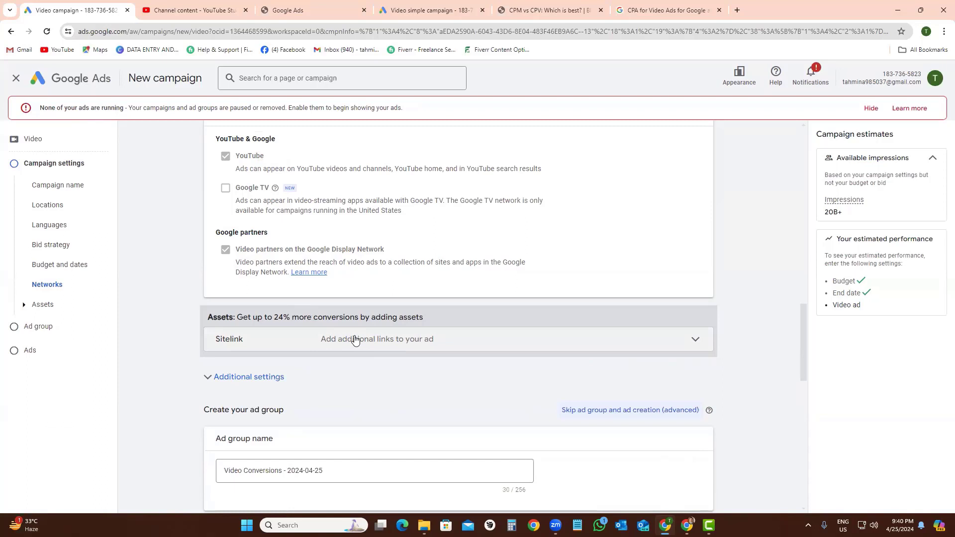
Step: Expand the Sitelink assets to view the two unselected sitelinks, then reach the ad group section
click(359, 343)
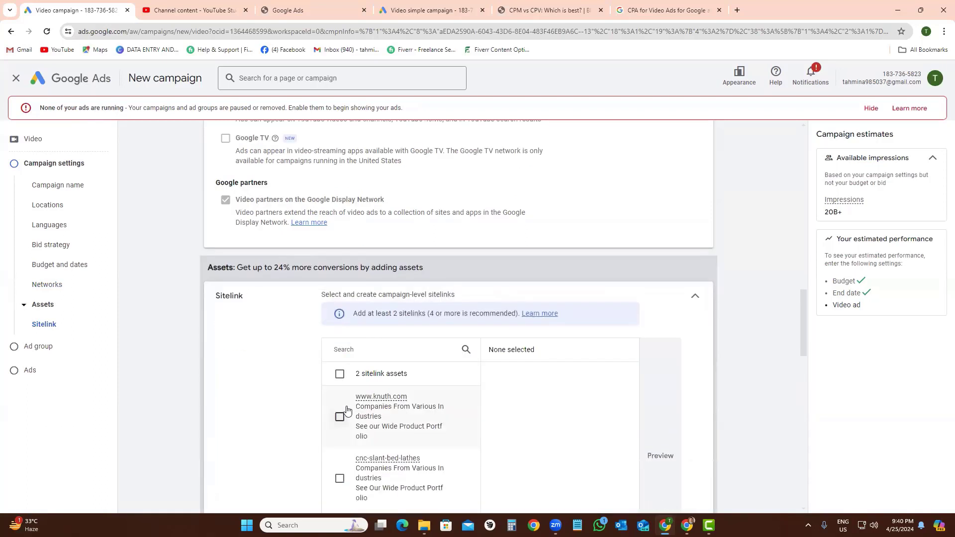
scroll(330, 393, down, 2)
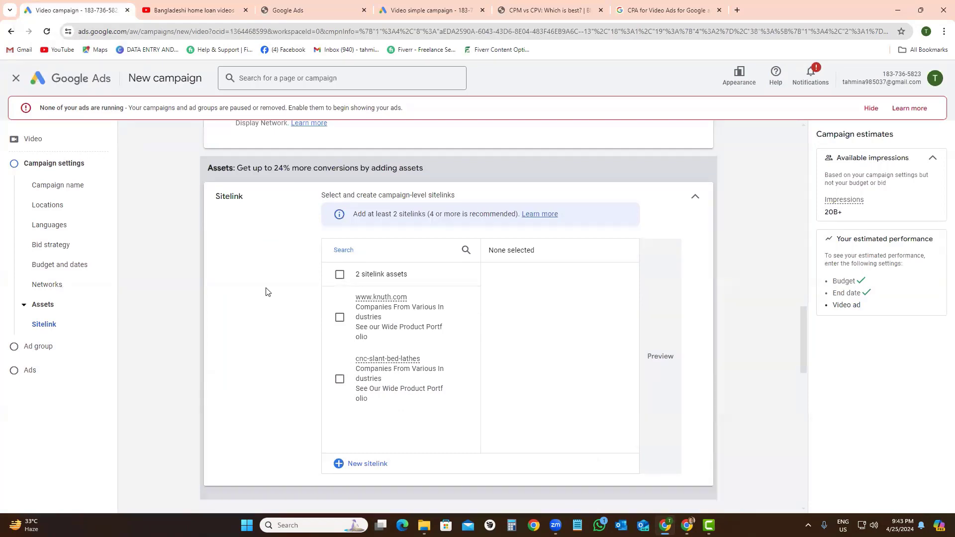
scroll(266, 292, down, 3)
scroll(264, 293, up, 1)
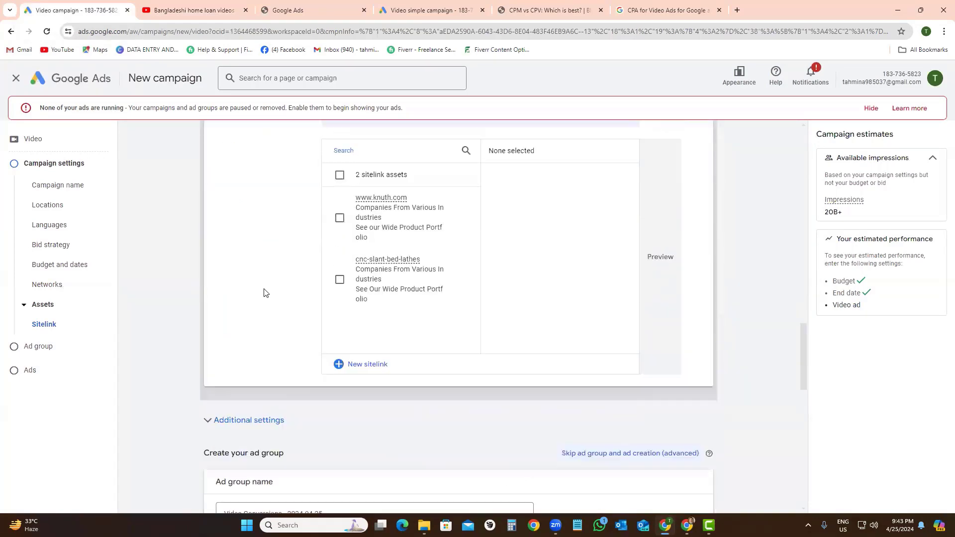
scroll(264, 292, down, 4)
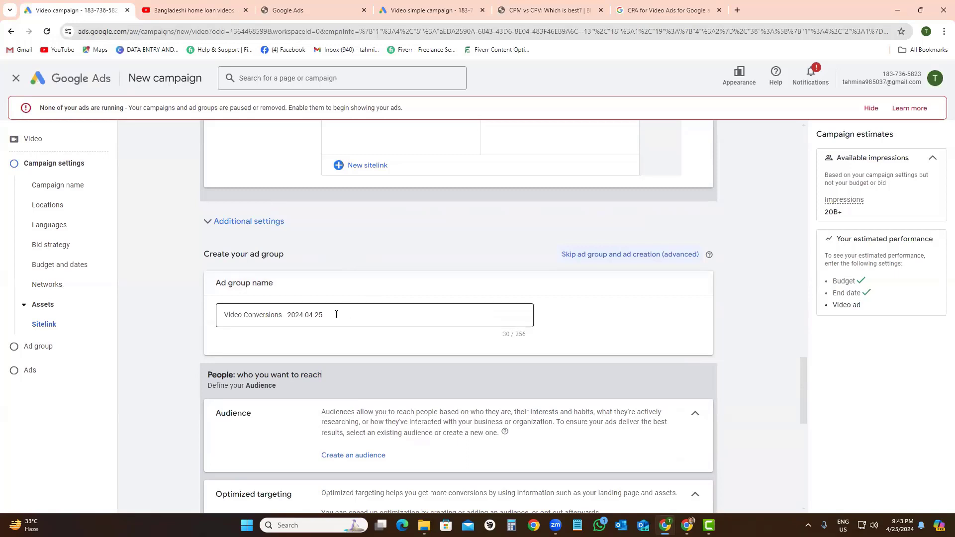
Step: Replace the date in the ad group name, making it 'Video Conversions - Notes Club'
click(379, 311)
key(BackSpace)
key(BackSpace)
key(BackSpace)
key(BackSpace)
key(BackSpace)
key(BackSpace)
key(BackSpace)
key(BackSpace)
key(BackSpace)
key(BackSpace)
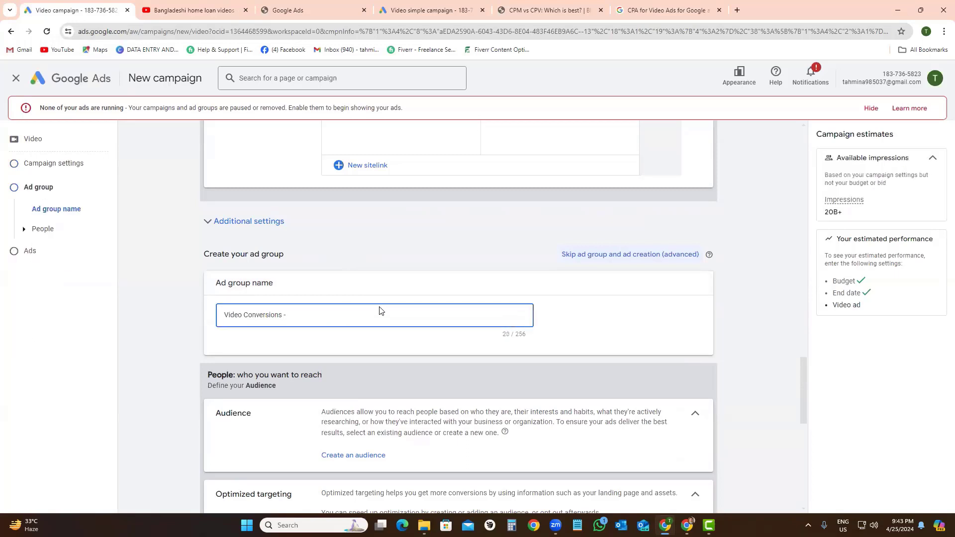
text(N)
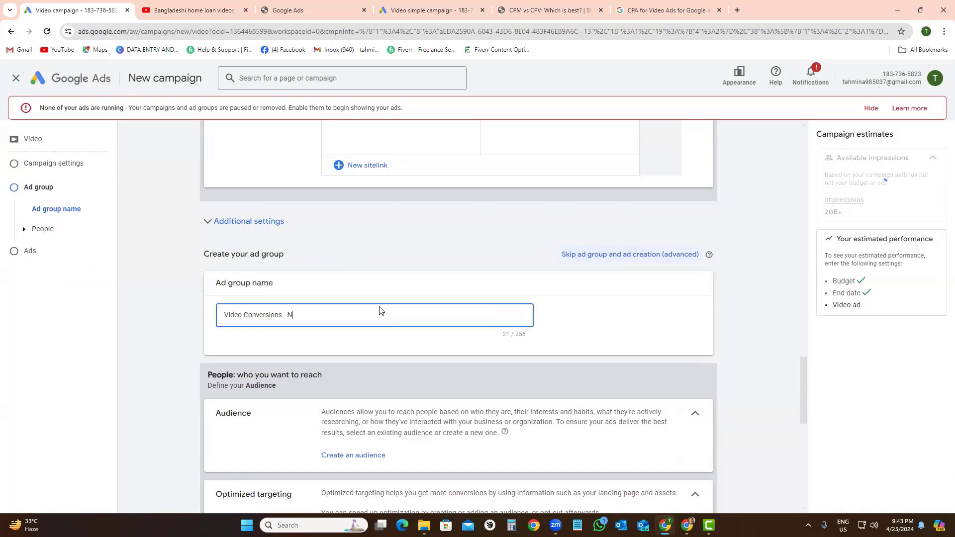
text(otes )
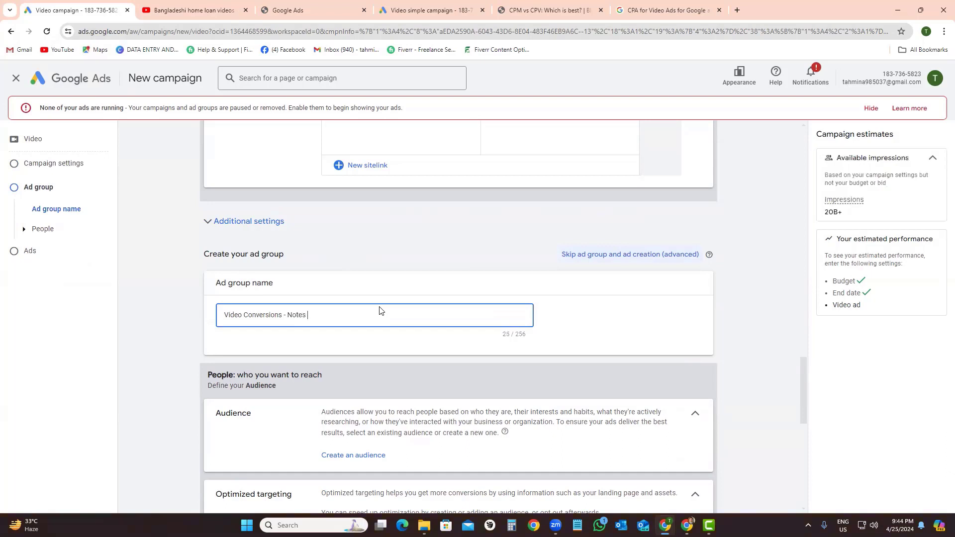
text(Club)
scroll(370, 277, down, 1)
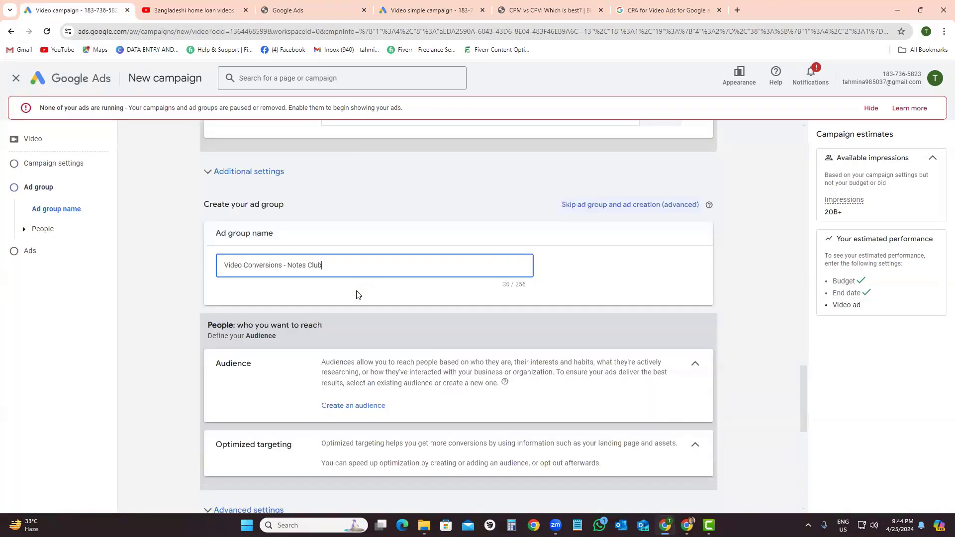
scroll(356, 294, down, 1)
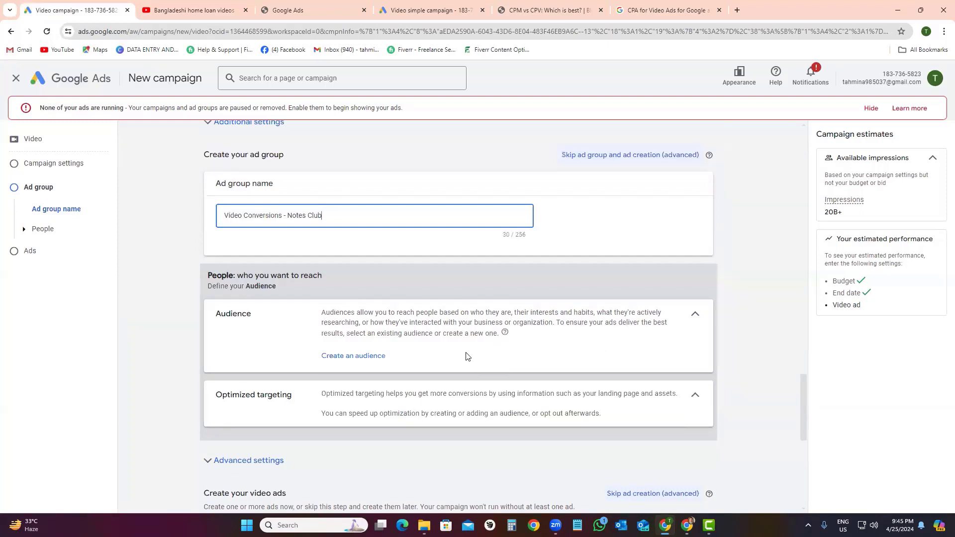
Step: Open the New audience panel from the ad group's People section
click(339, 358)
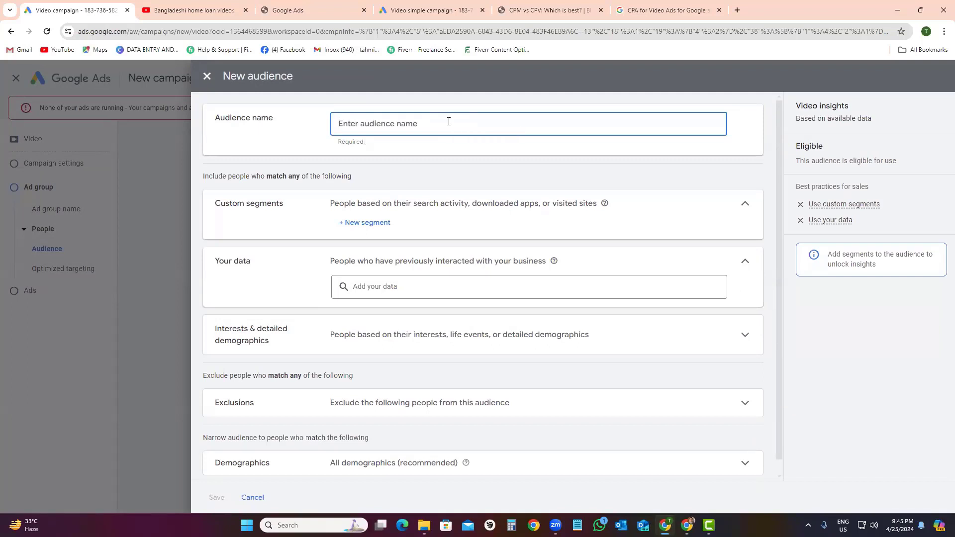
Step: Name the audience 'Home Loan Interest' and start a new custom segment
text(Home Loan Interest)
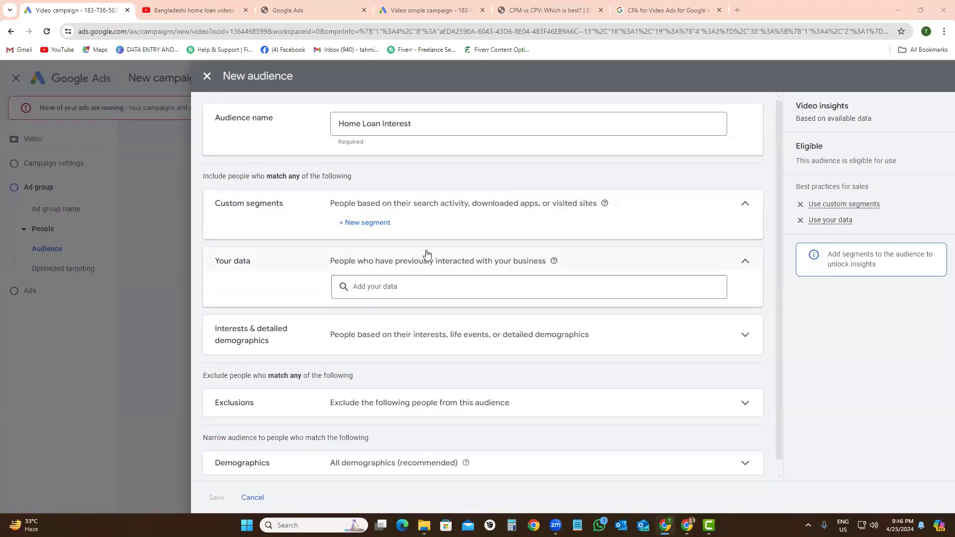
click(389, 223)
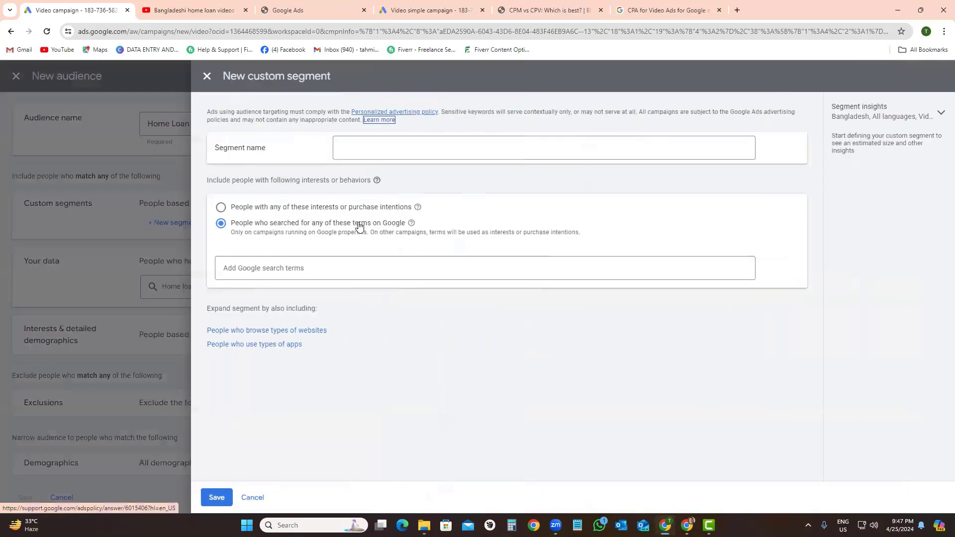
Step: Name the custom segment 'Loan' and add 'Home Loan' as a Google search term
click(357, 145)
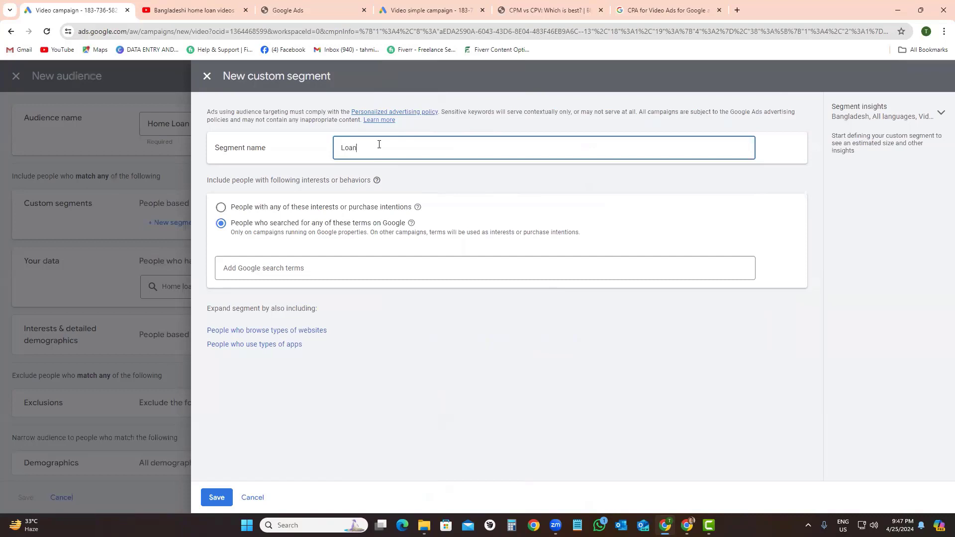
click(264, 271)
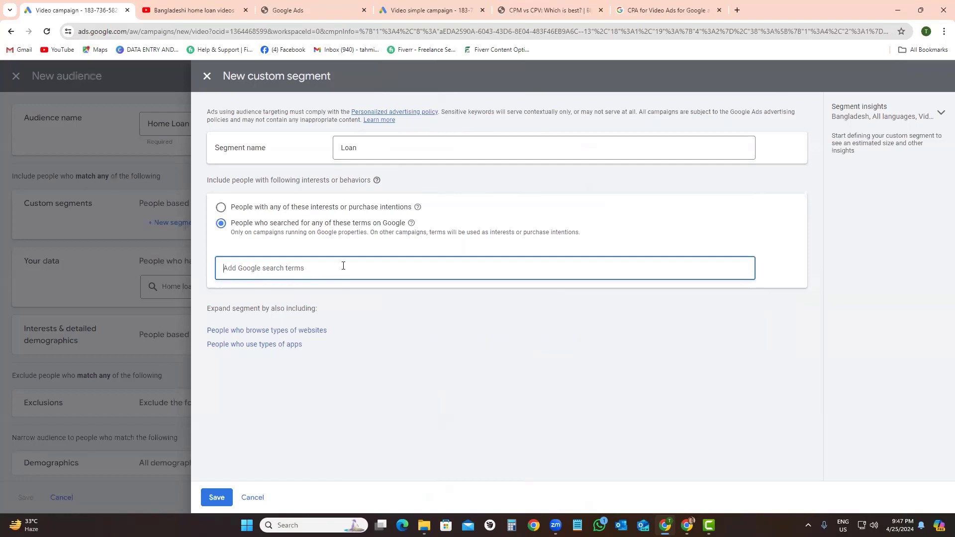
text(Home)
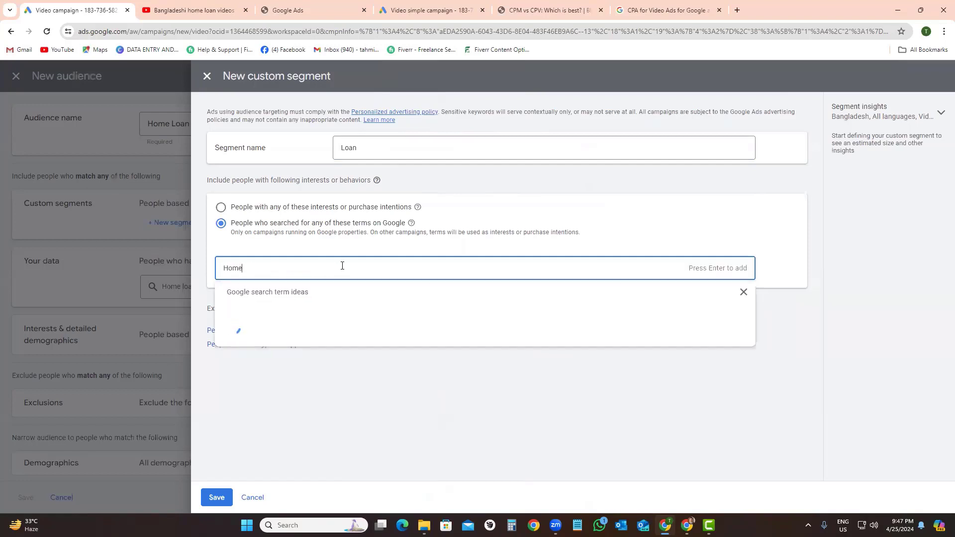
text( Loan)
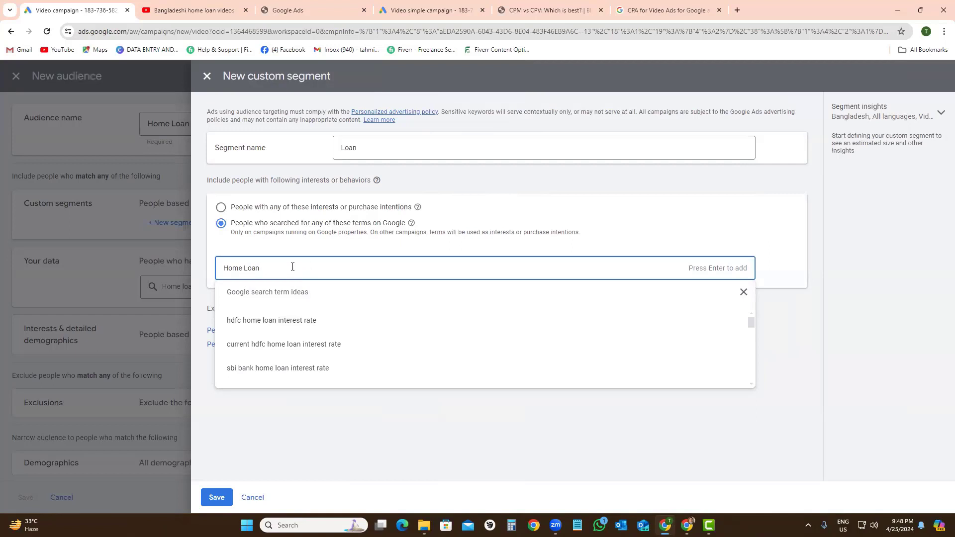
key(Return)
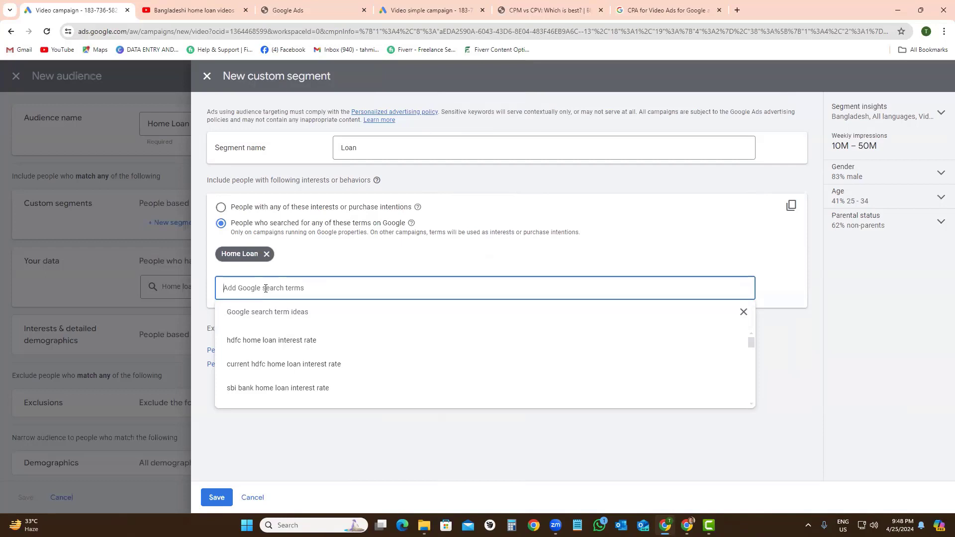
Step: Add 'house building loan interest rate', 'home loan interest rate all bank' and spelling-corrected 'Properties Loan' as search terms
text(Prop)
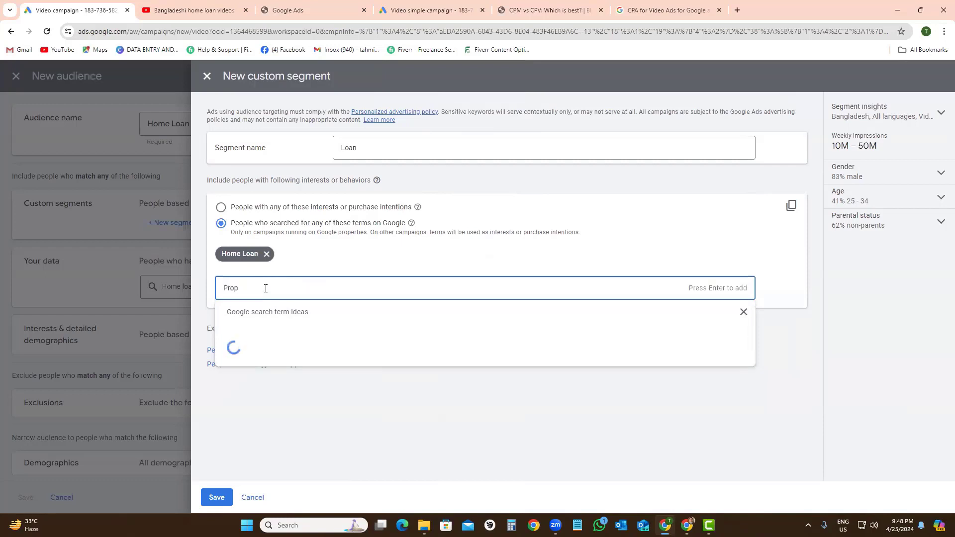
text(rerties Loan)
right_click(240, 288)
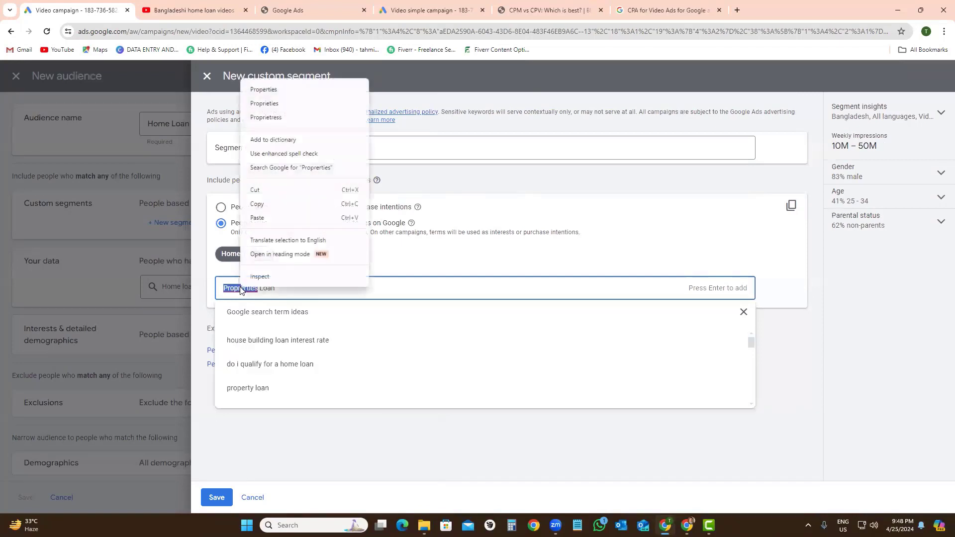
click(263, 89)
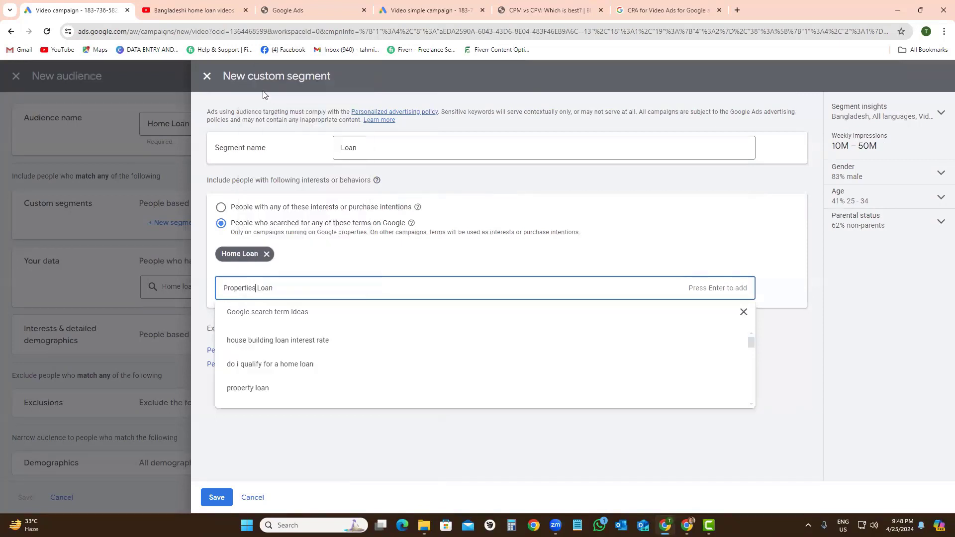
click(284, 288)
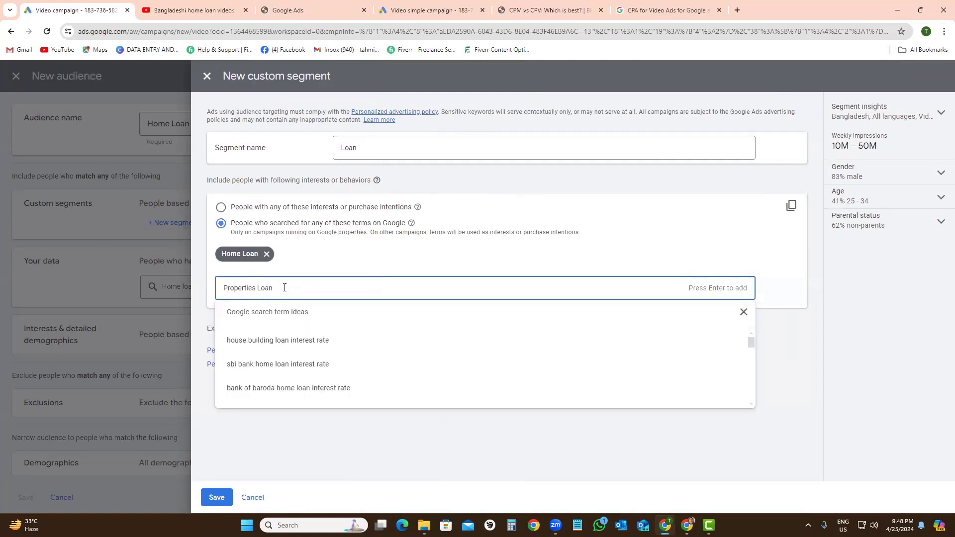
click(279, 342)
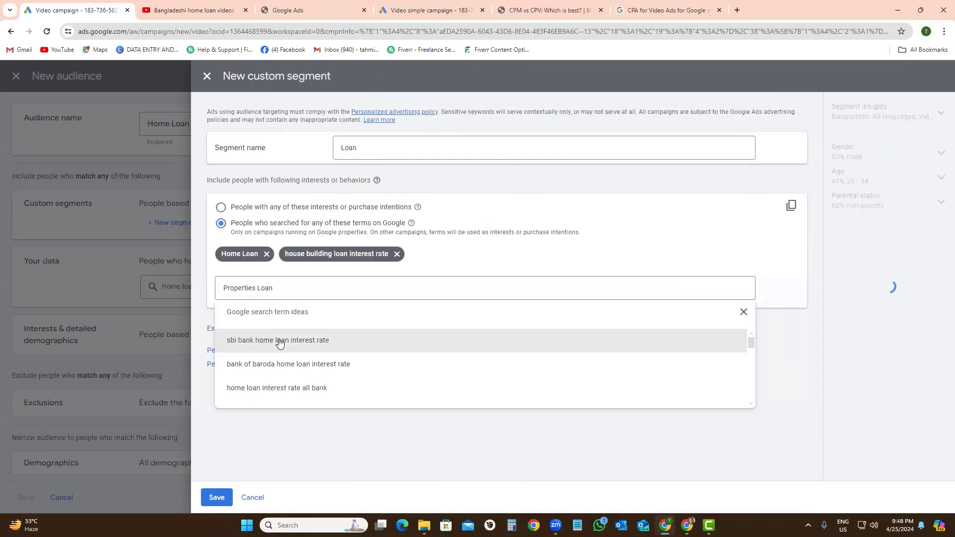
click(269, 392)
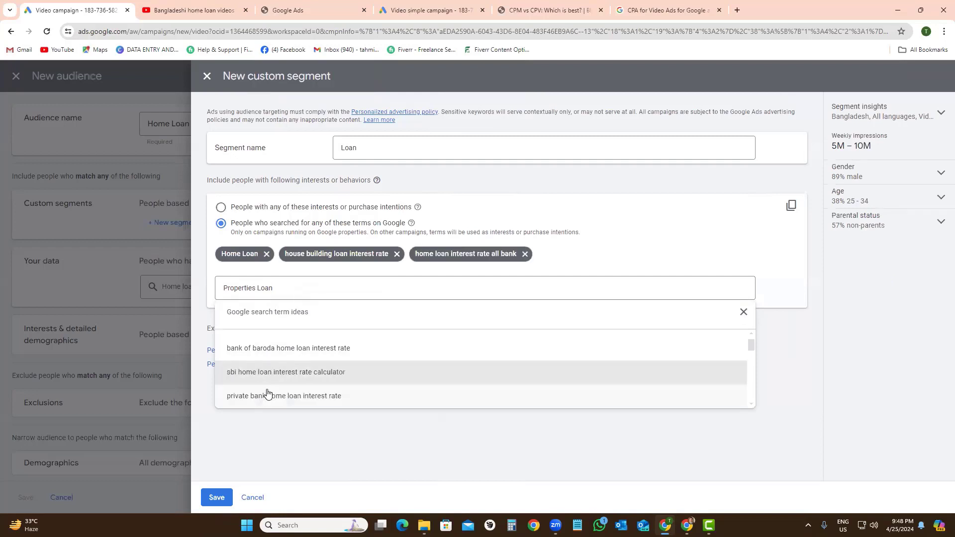
click(285, 289)
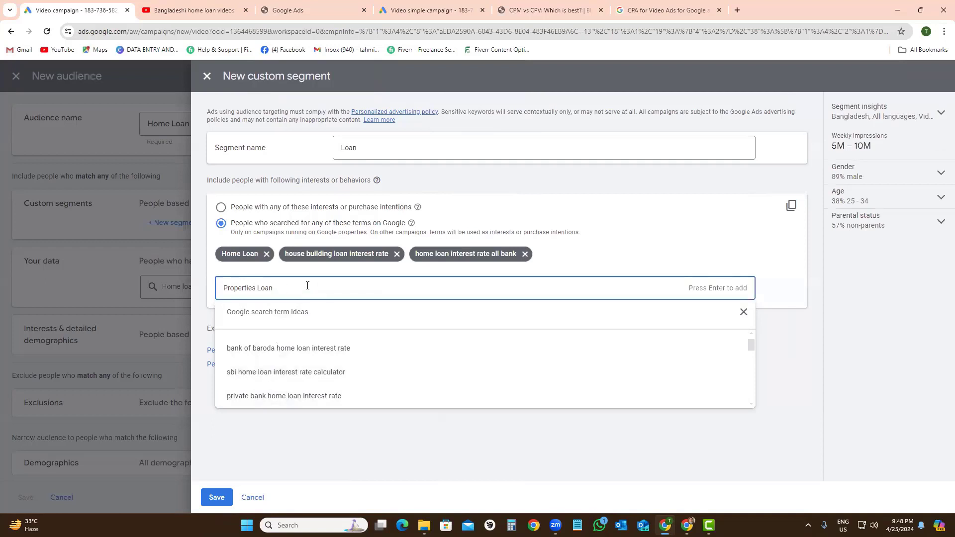
key(Return)
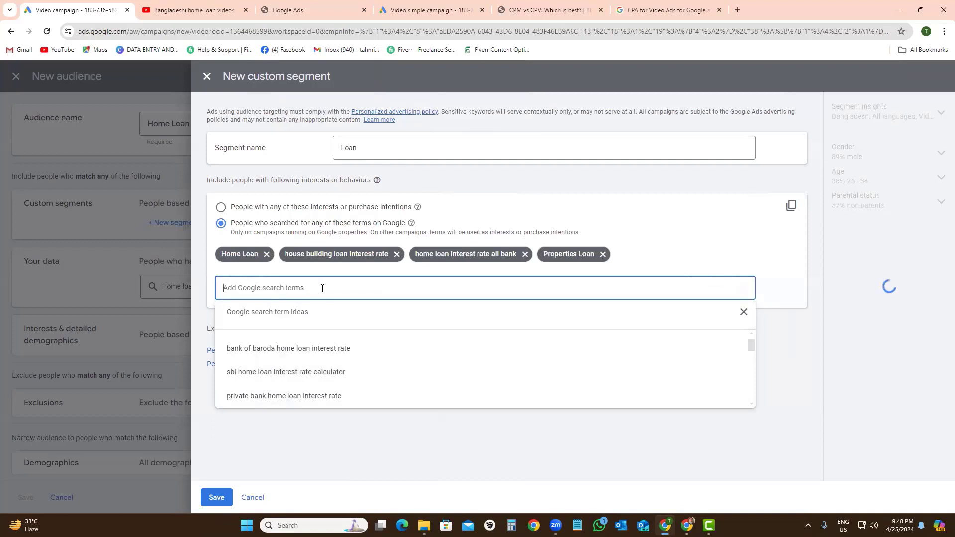
click(639, 225)
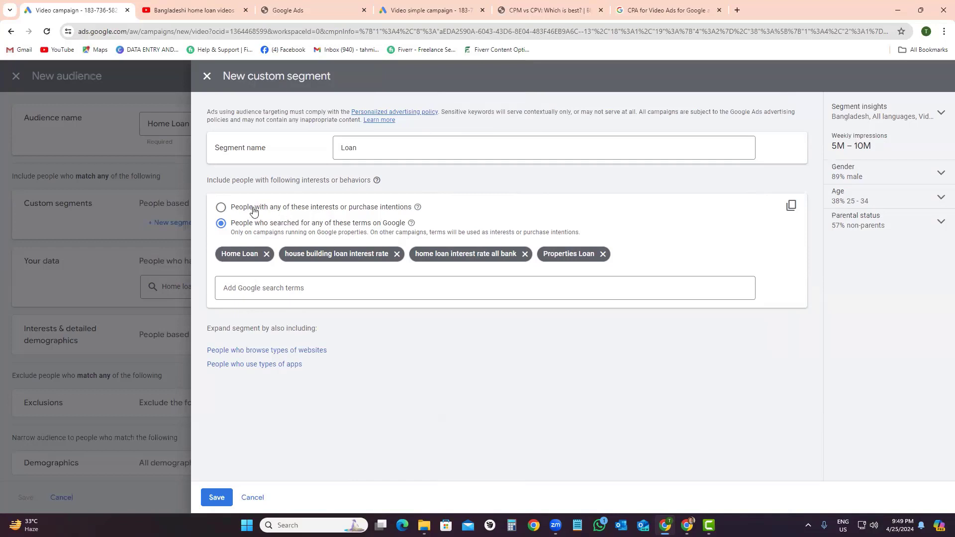
Step: Save the Loan segment, then add Renters, Homeowners and Bachelor's Degree as detailed demographics
click(215, 498)
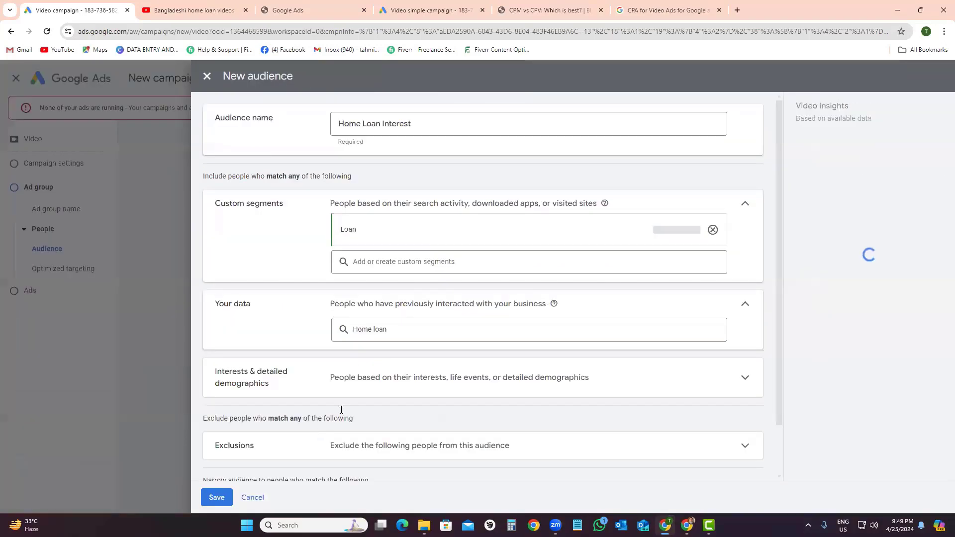
scroll(319, 321, down, 1)
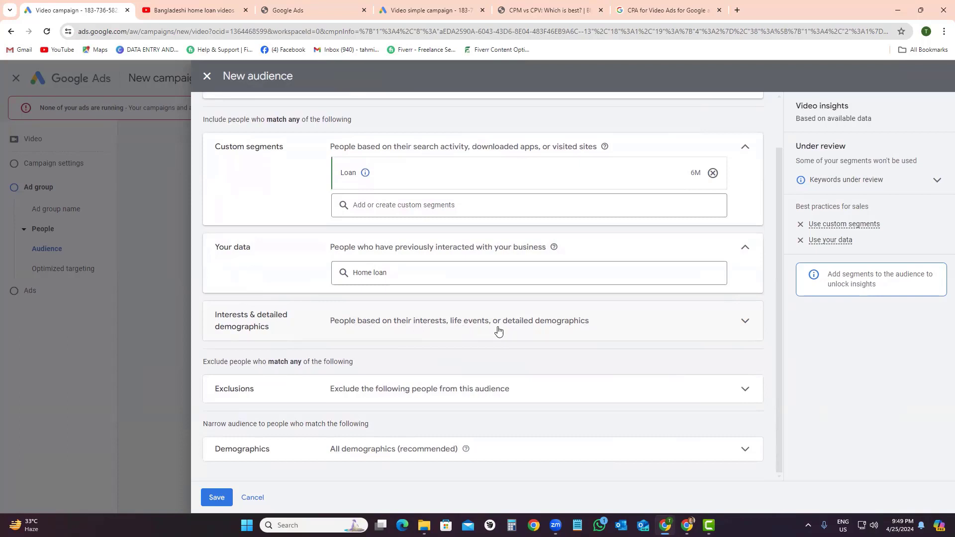
click(544, 326)
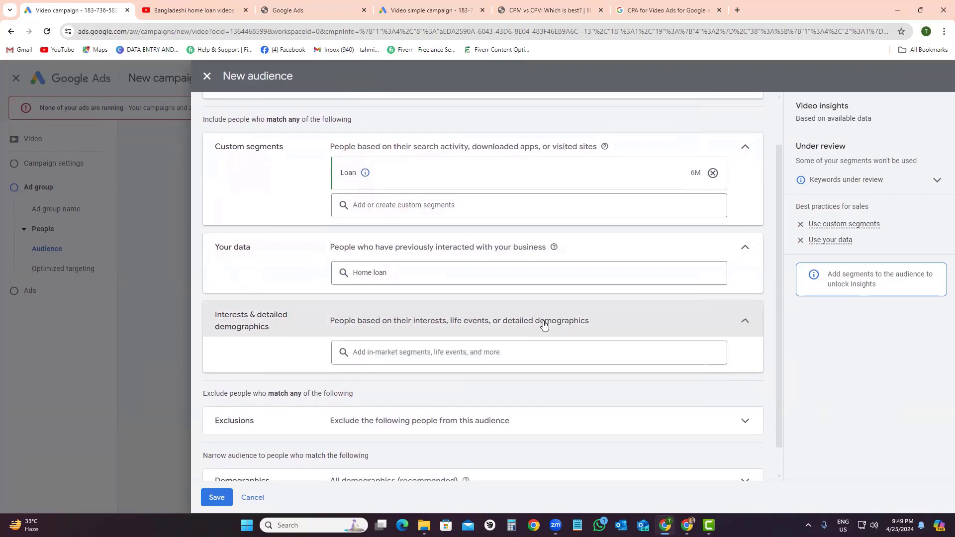
click(386, 354)
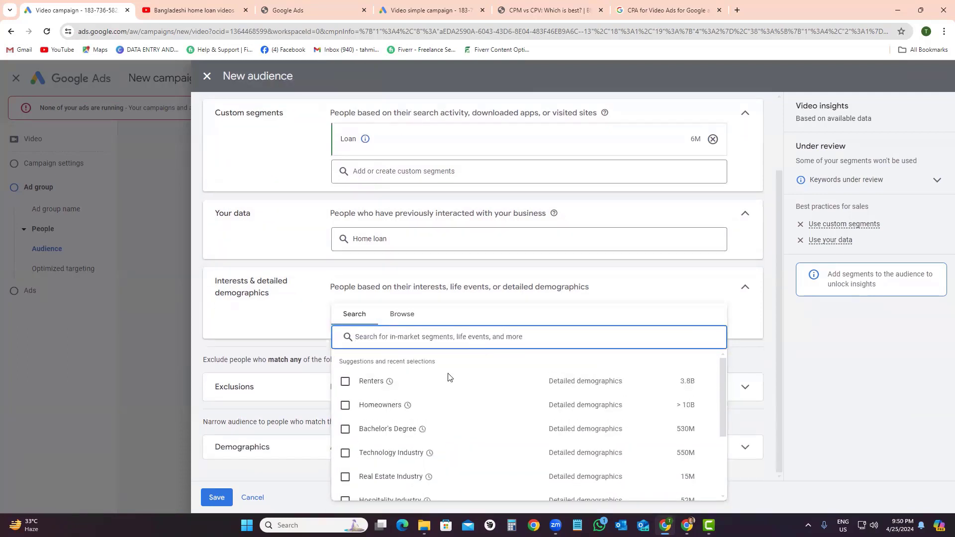
scroll(461, 375, down, 1)
scroll(461, 376, up, 1)
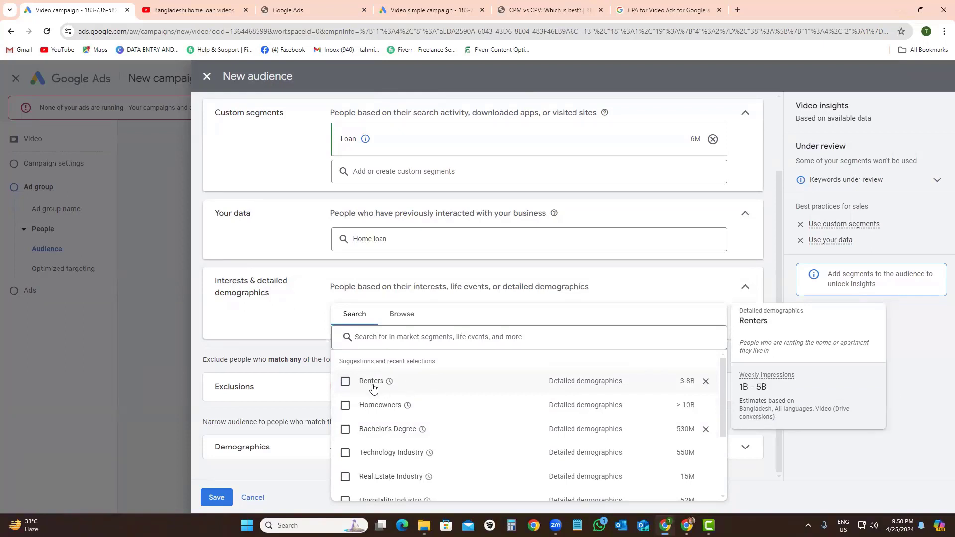
click(352, 383)
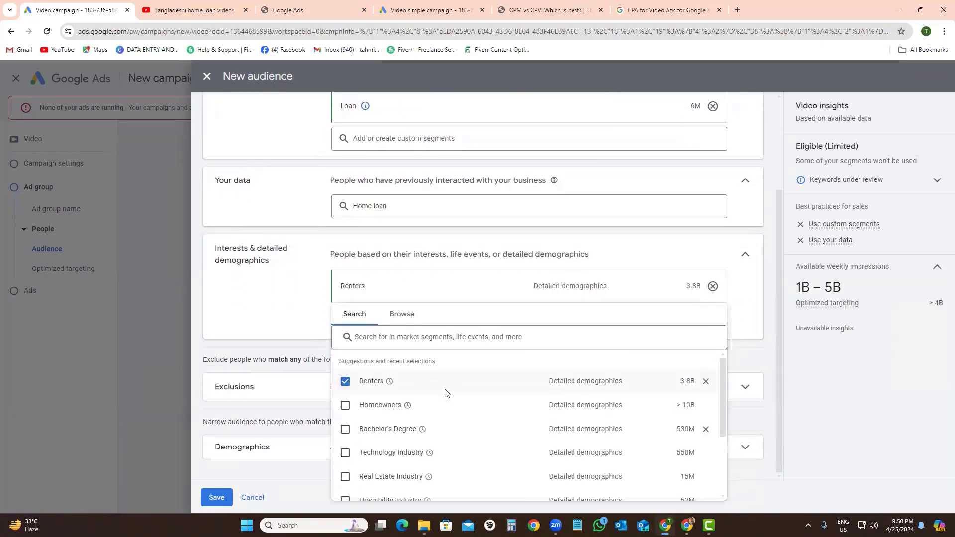
click(346, 406)
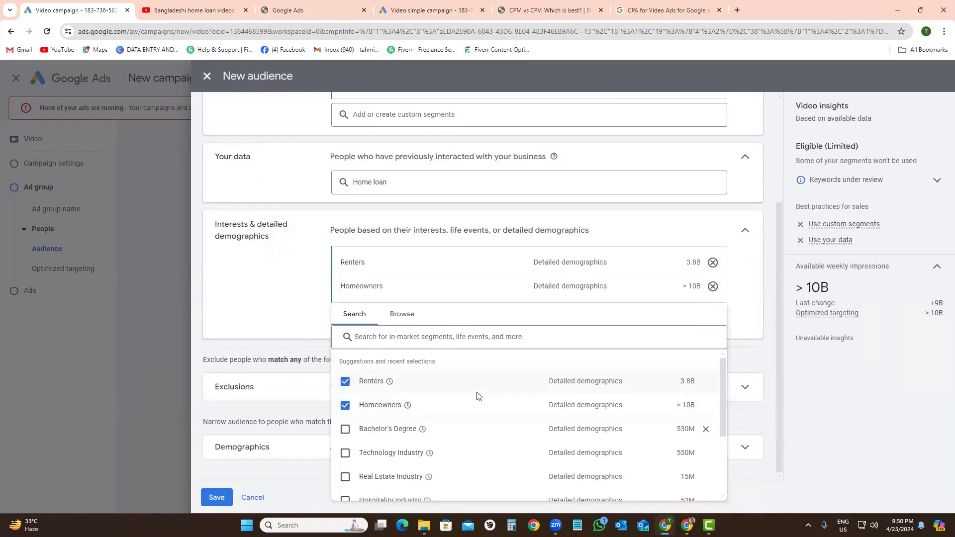
mouse_move(431, 431)
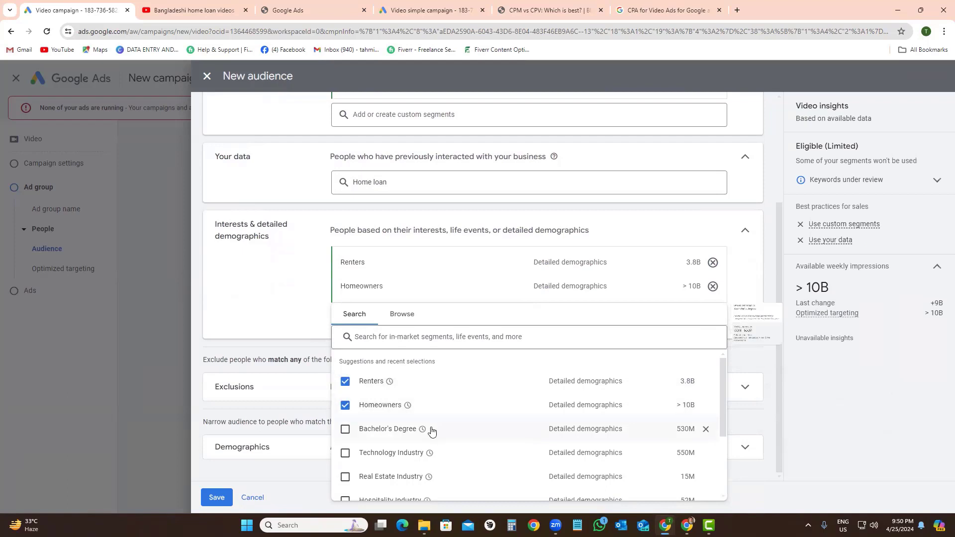
click(345, 429)
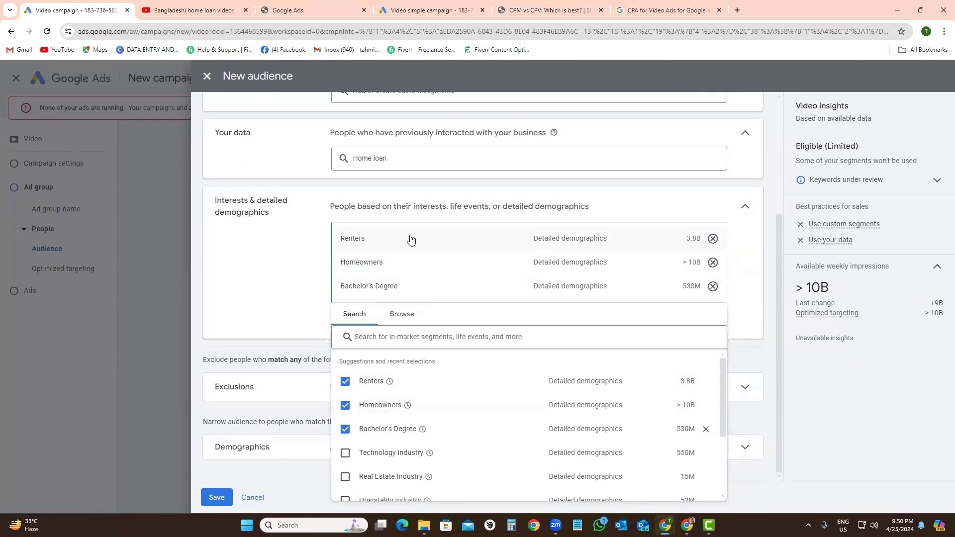
mouse_move(411, 238)
click(292, 270)
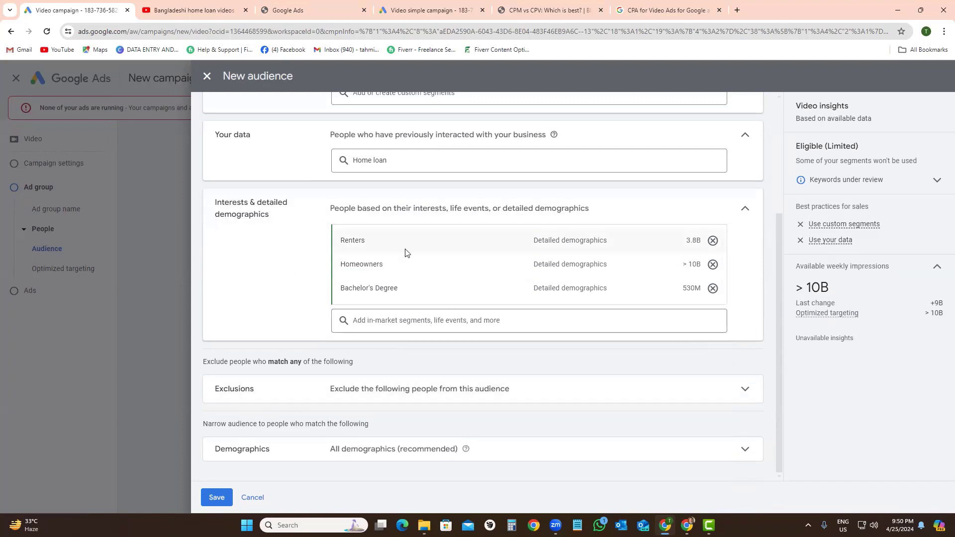
Step: Under Exclusions > Demographics, set the audience's age range from 35 to 64
click(282, 393)
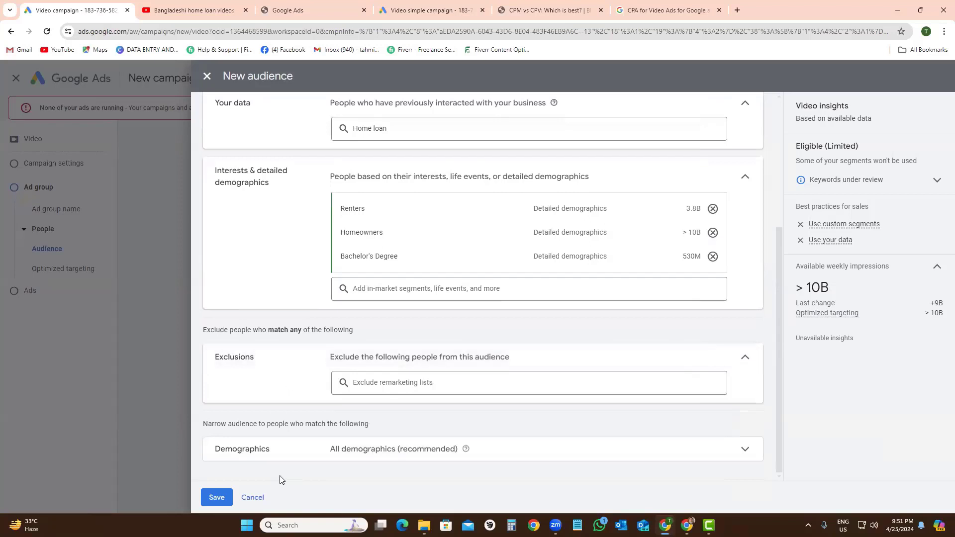
click(286, 452)
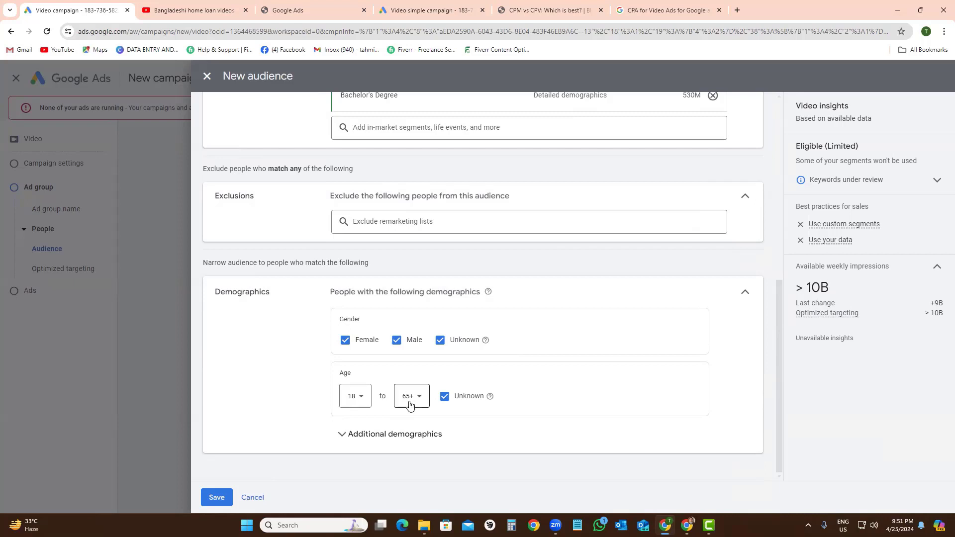
click(364, 402)
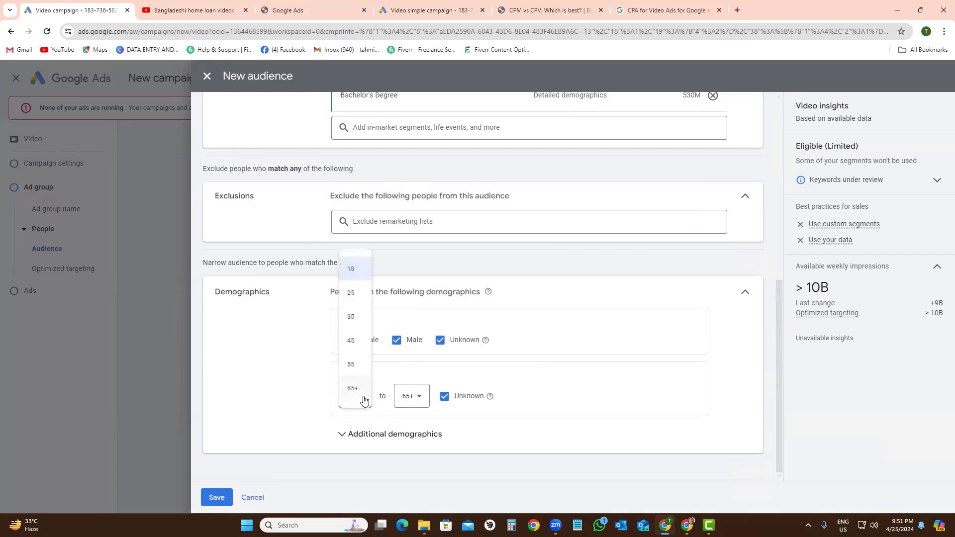
click(351, 317)
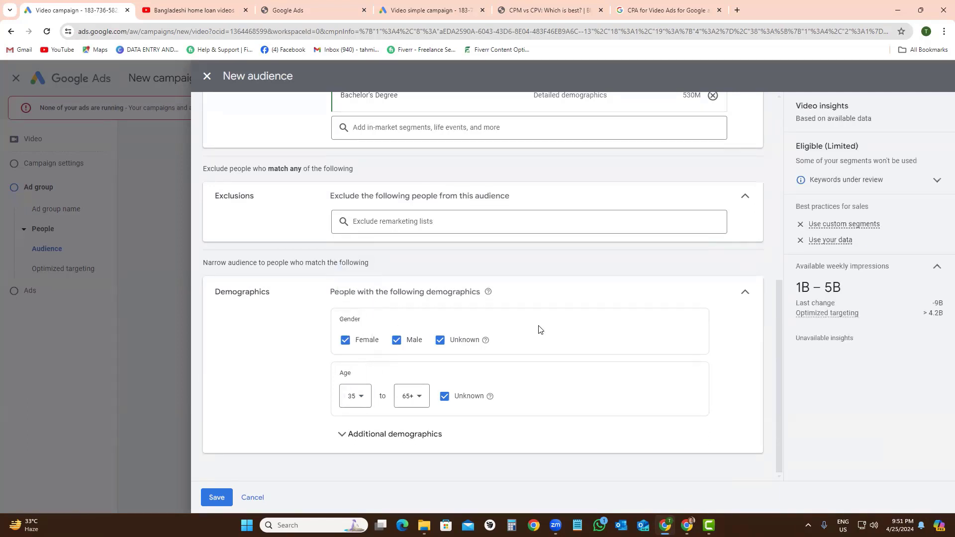
click(413, 398)
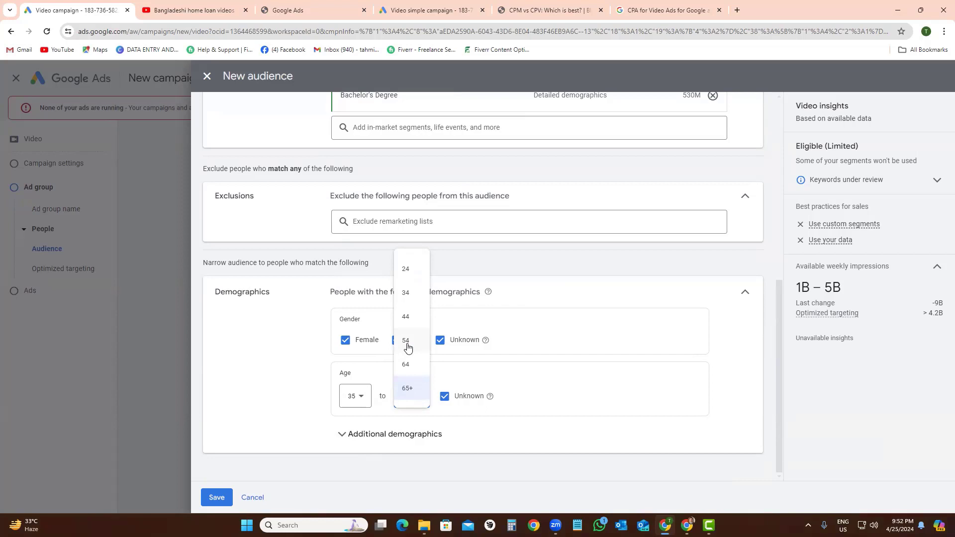
click(406, 365)
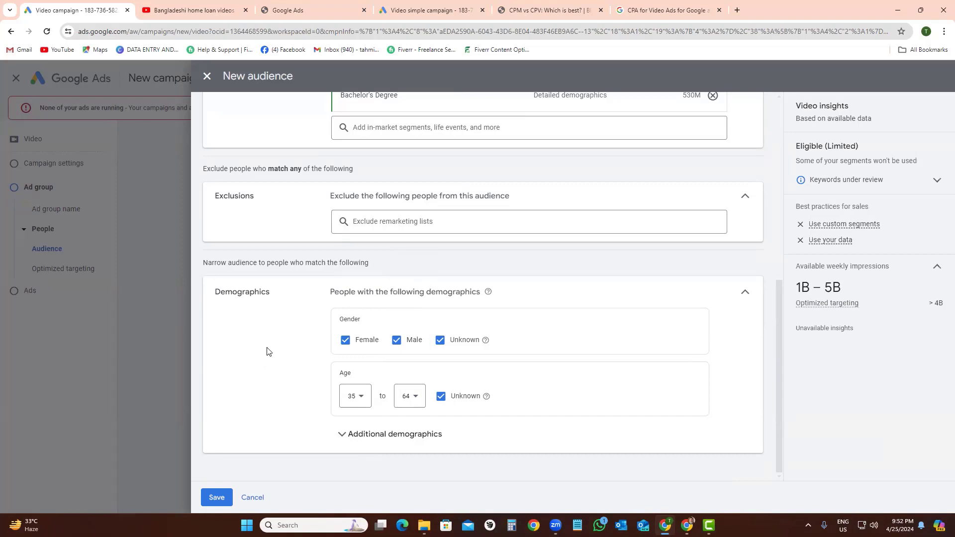
Step: Save the Home Loan Interest audience and expand the campaign's Advanced settings
click(217, 498)
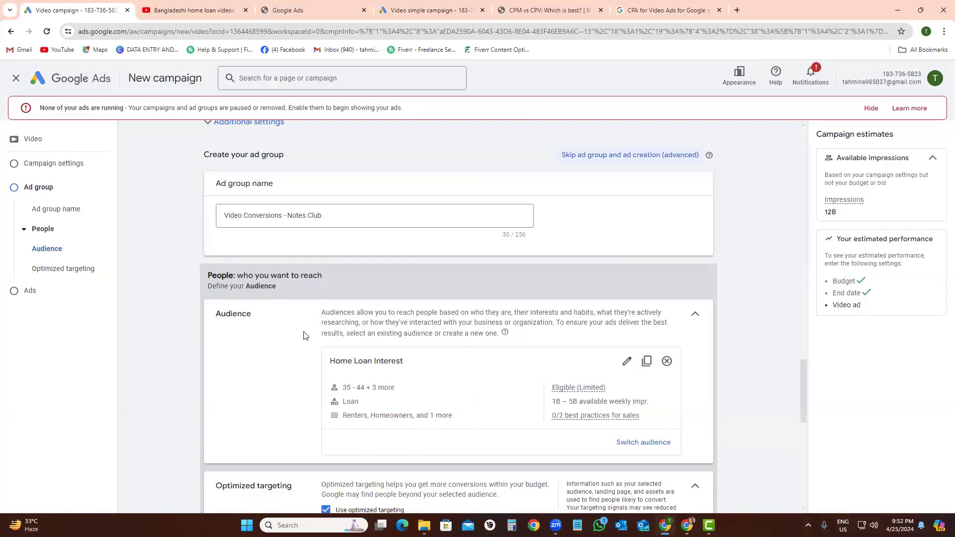
scroll(306, 336, down, 3)
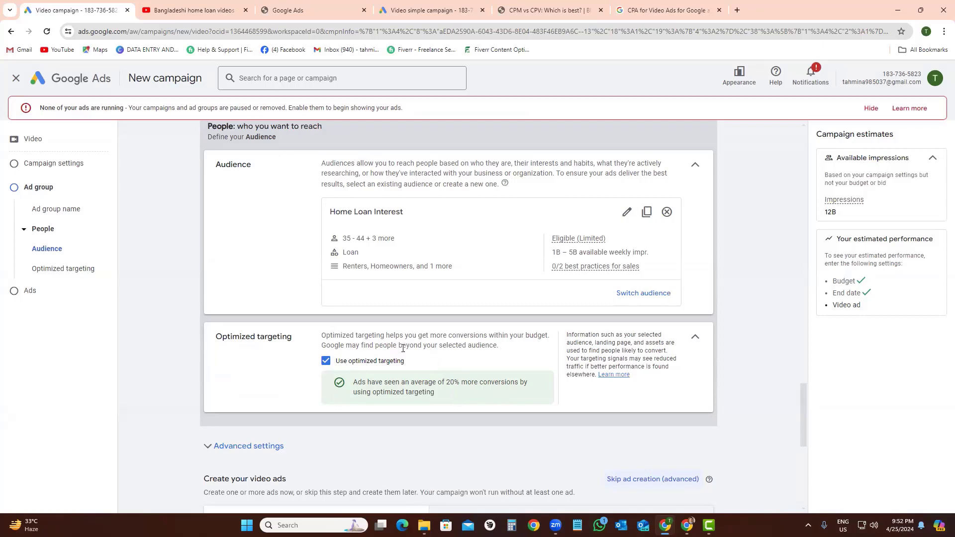
scroll(272, 376, down, 2)
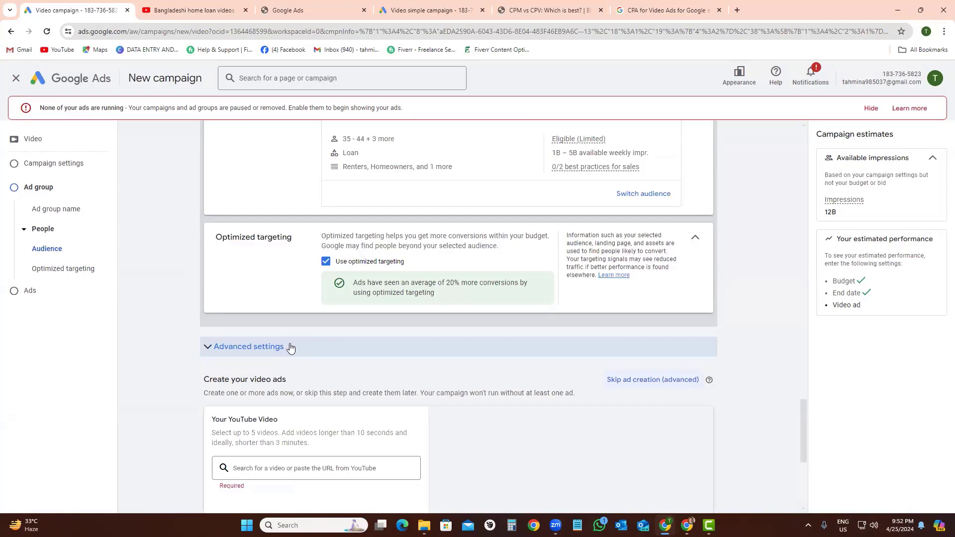
click(260, 349)
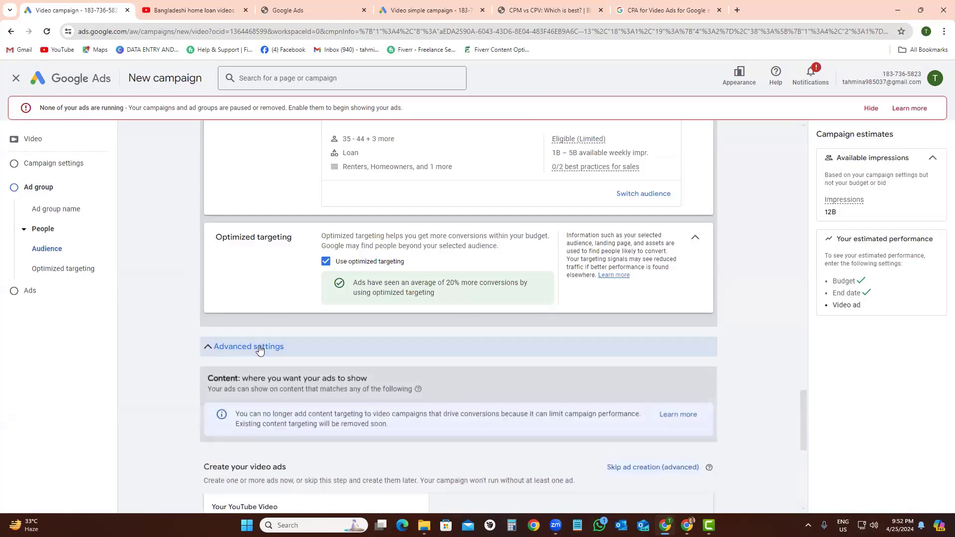
scroll(259, 348, down, 2)
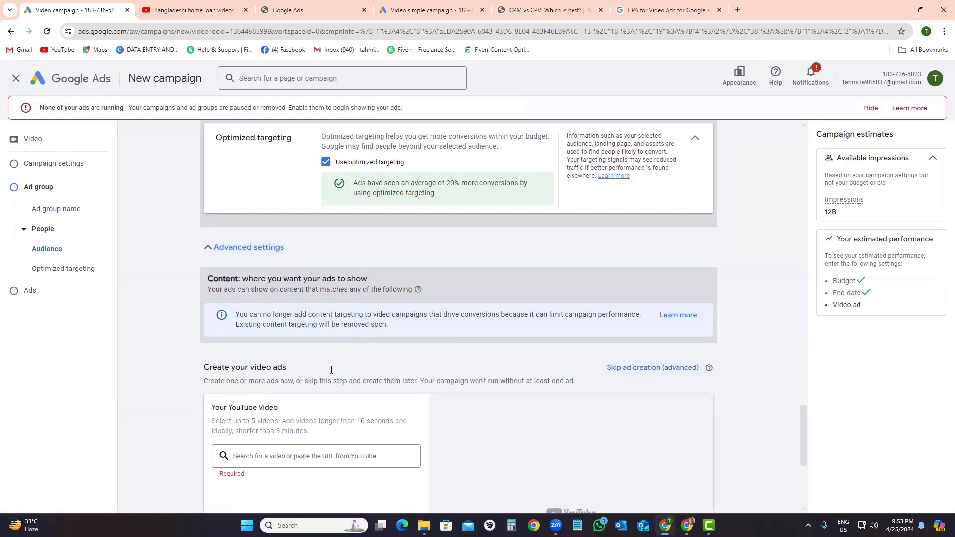
scroll(332, 371, down, 1)
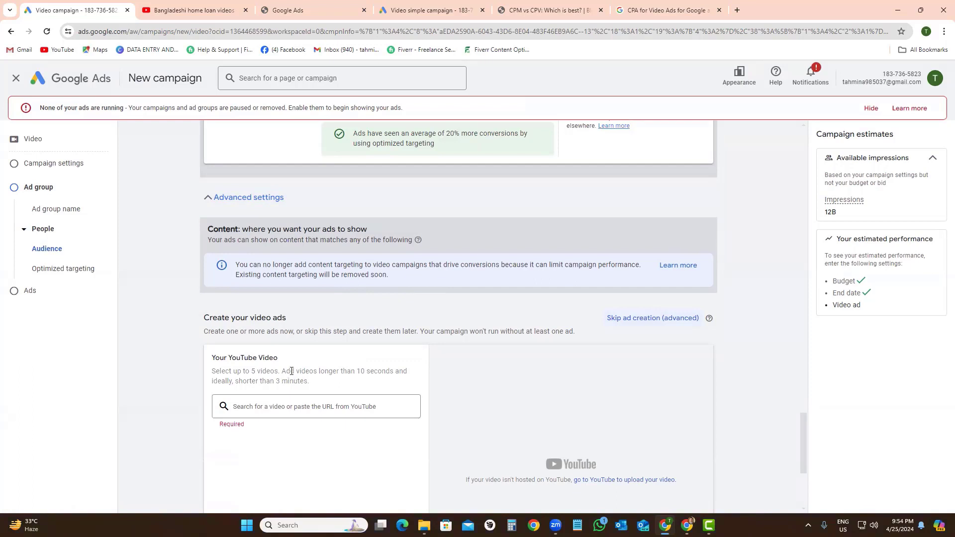
scroll(292, 374, down, 1)
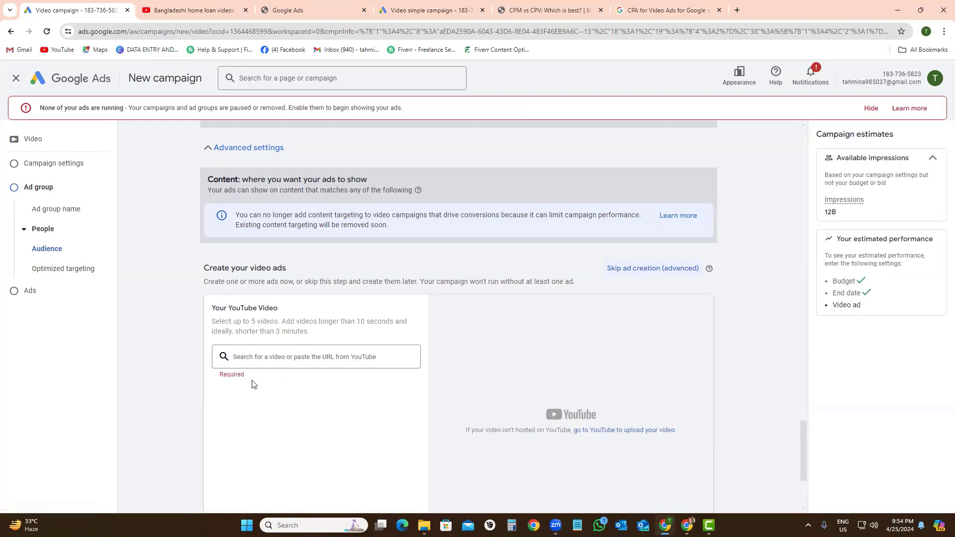
Step: Copy the 'video ads' video's shareable link in YouTube Studio and return to Google Ads
click(264, 357)
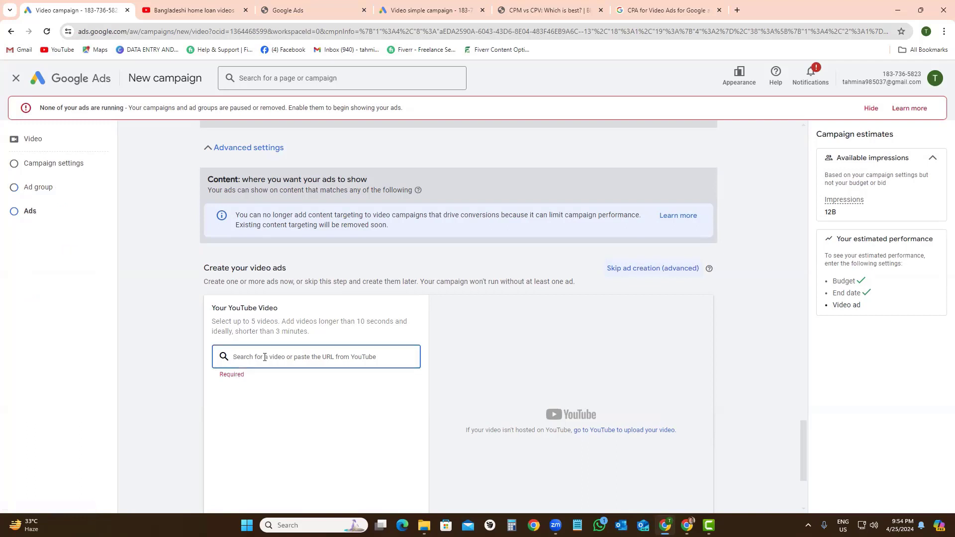
click(607, 432)
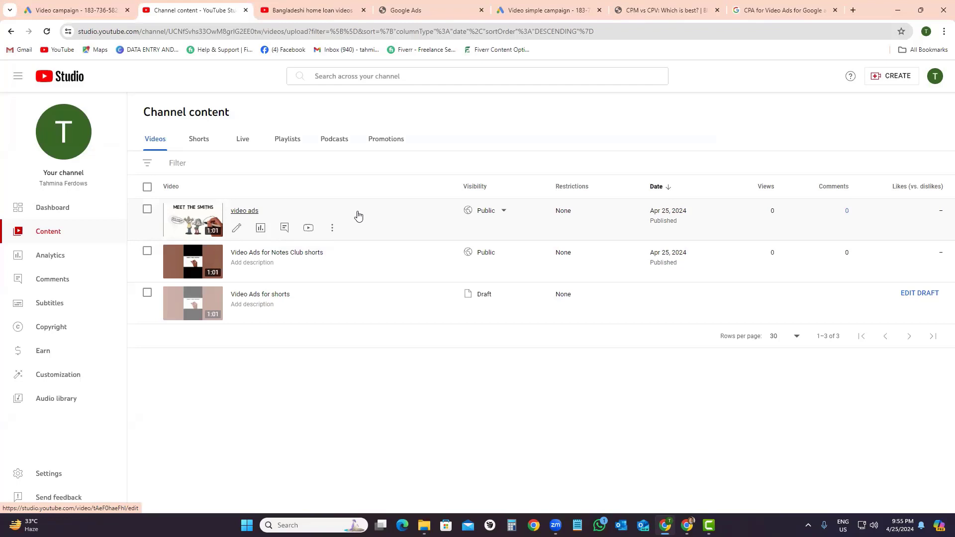
click(332, 230)
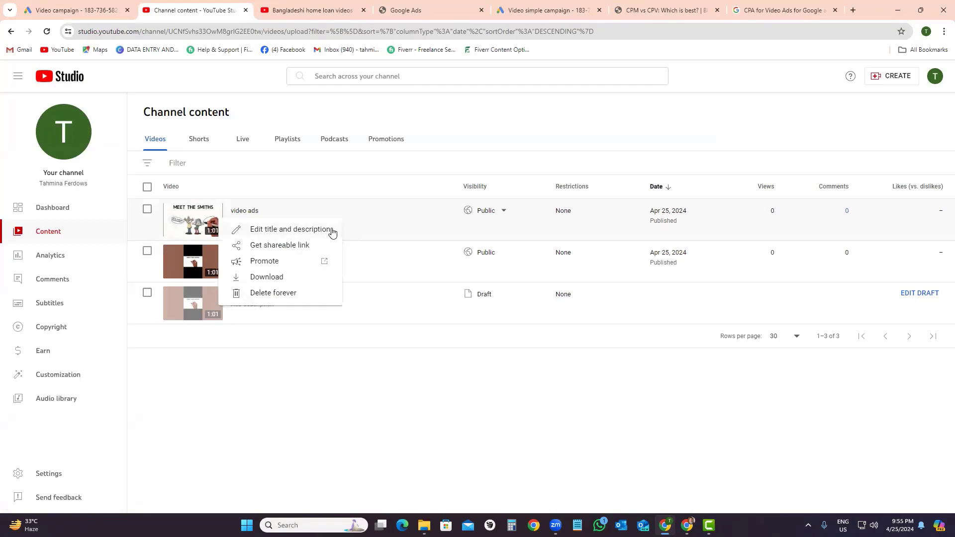
click(275, 247)
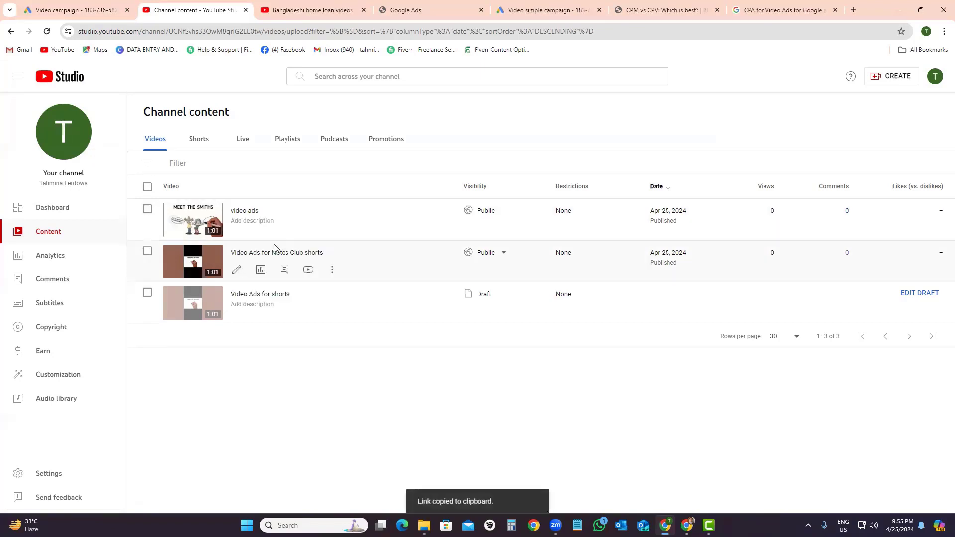
click(79, 11)
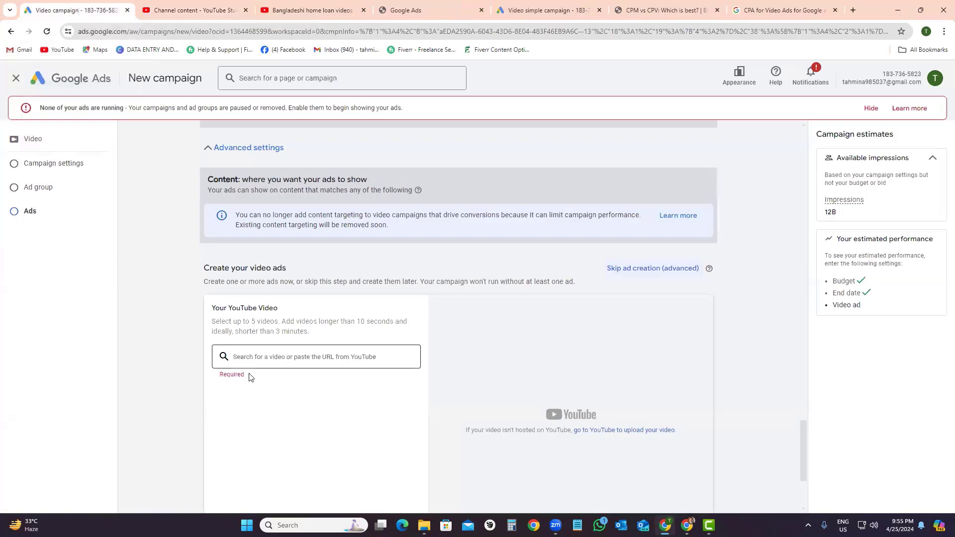
Step: Paste the copied link into the YouTube video field to attach the 'video ads' video
click(262, 357)
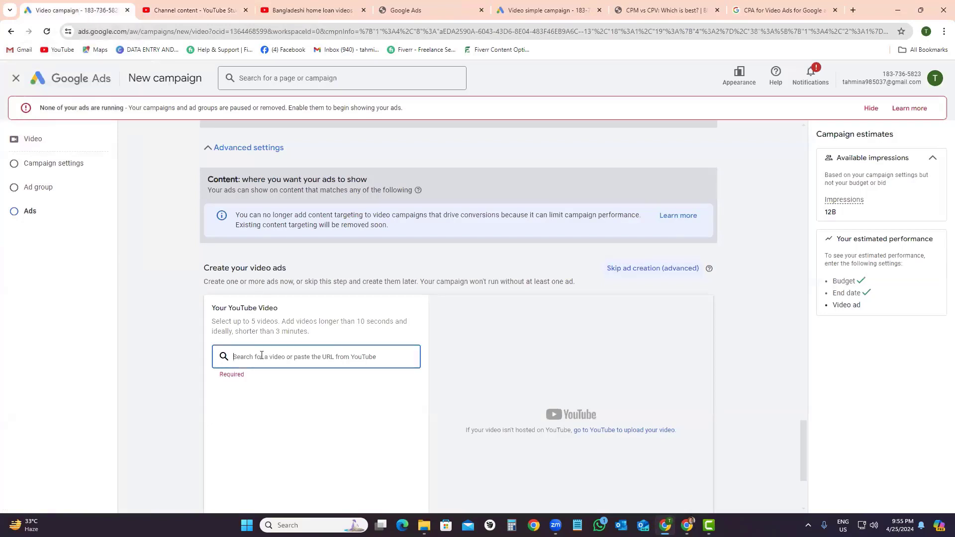
key(ctrl+v)
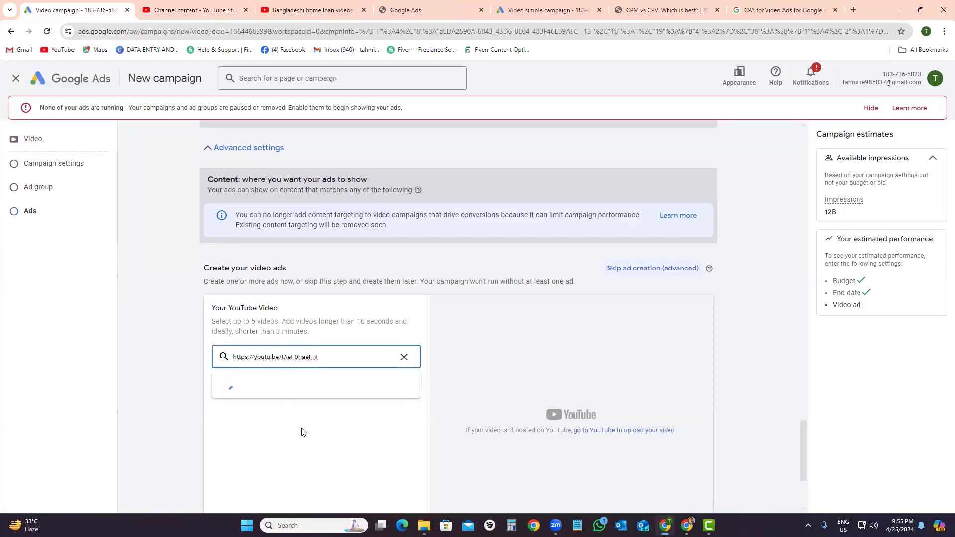
scroll(306, 420, down, 3)
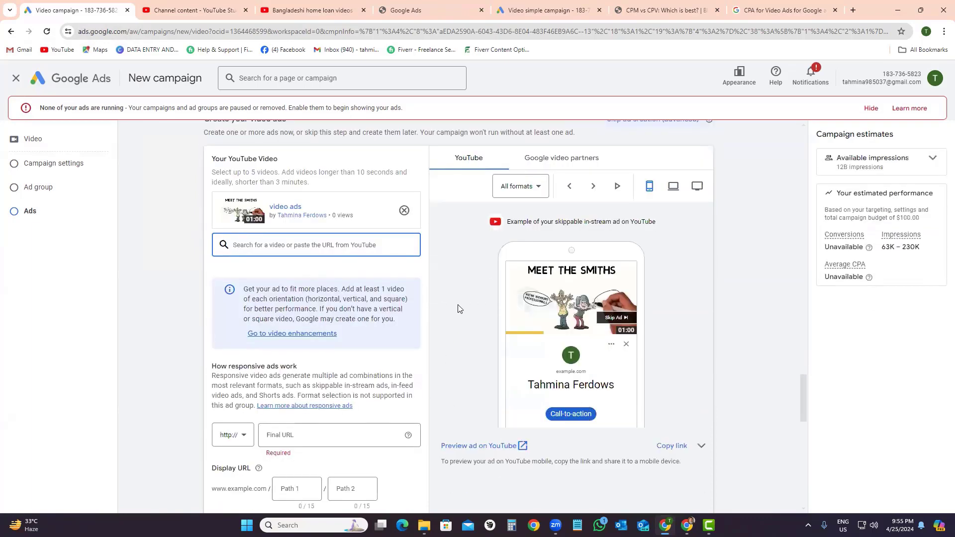
scroll(448, 305, down, 1)
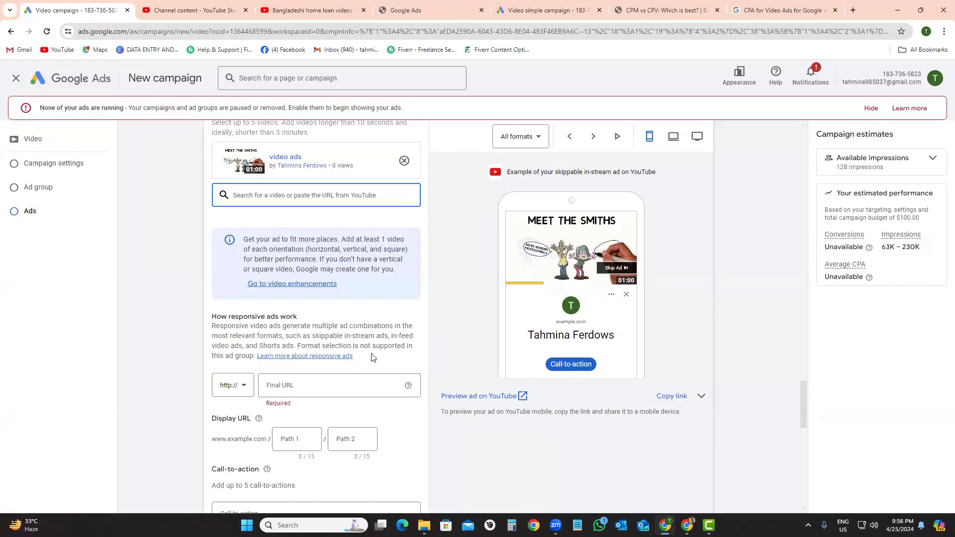
Step: Set the ad's Final URL to youtu.be/tAeF0haeFhl, leaving the display paths empty
click(288, 386)
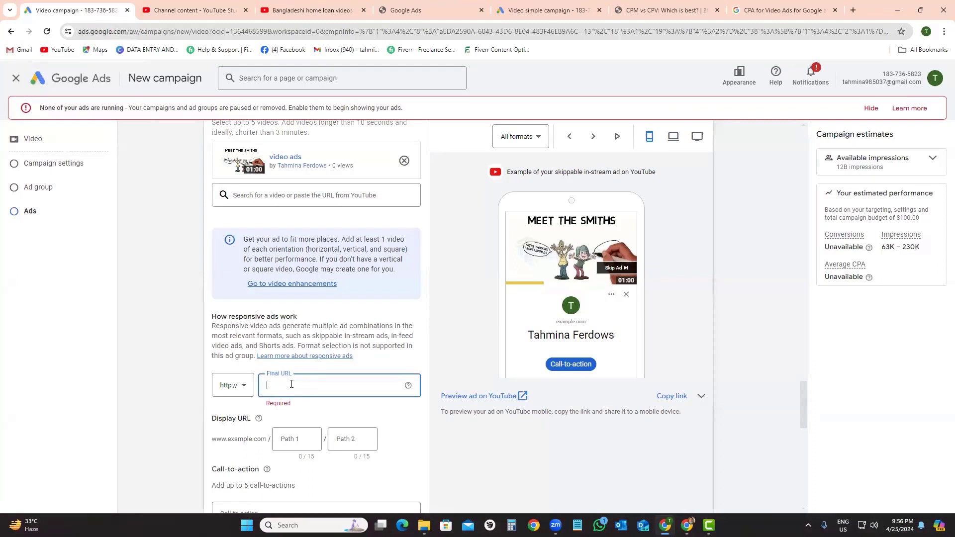
key(ctrl+v)
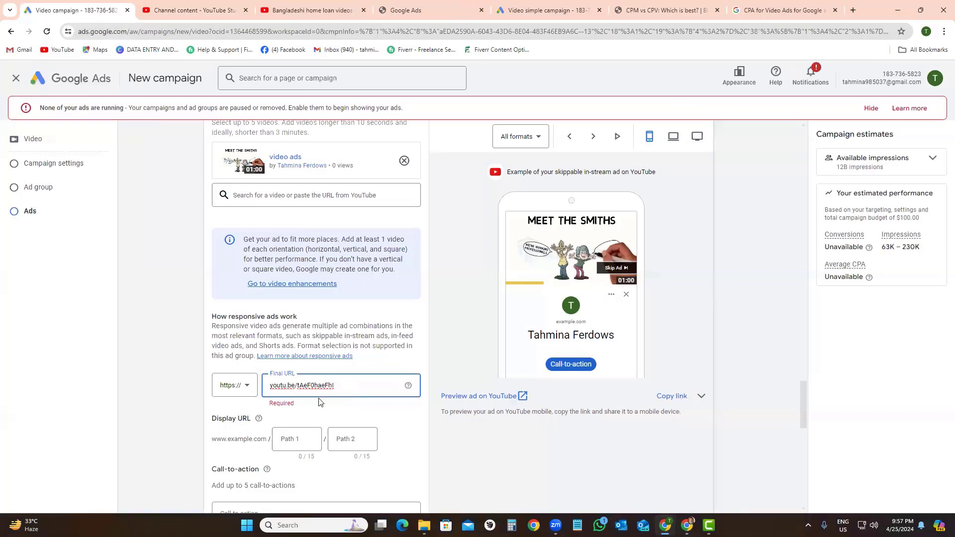
click(307, 416)
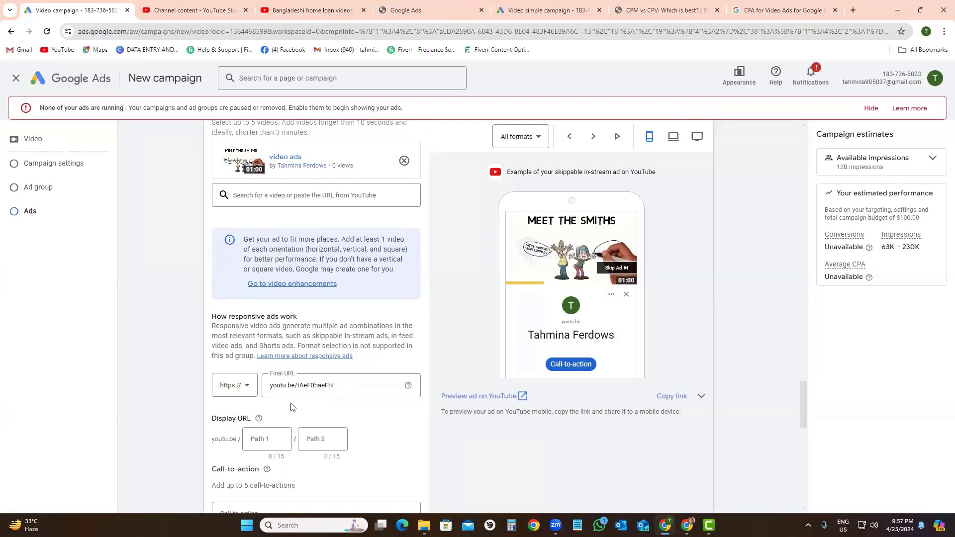
scroll(291, 407, down, 1)
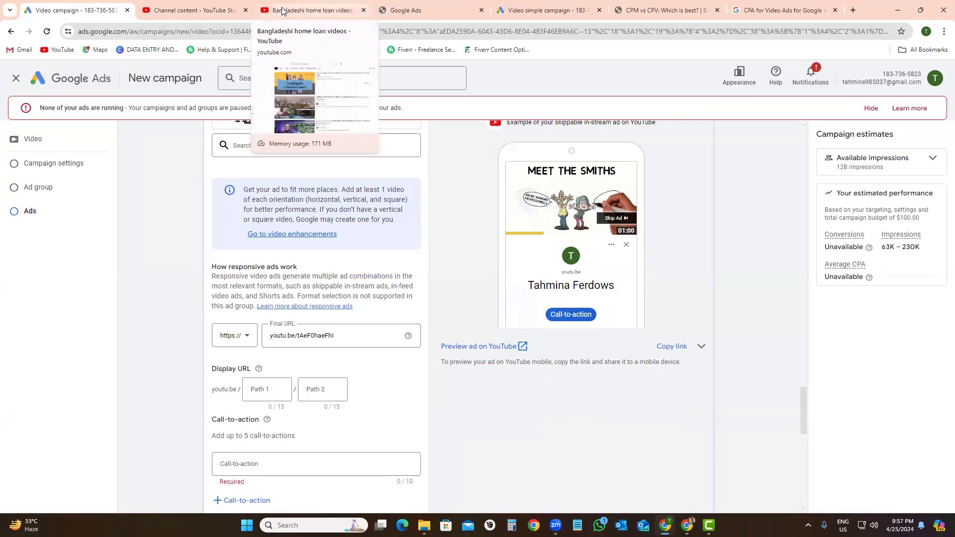
Step: Copy the shareable link of 'Video Ads for Notes Club shorts' from YouTube Studio, then return to Google Ads
click(308, 10)
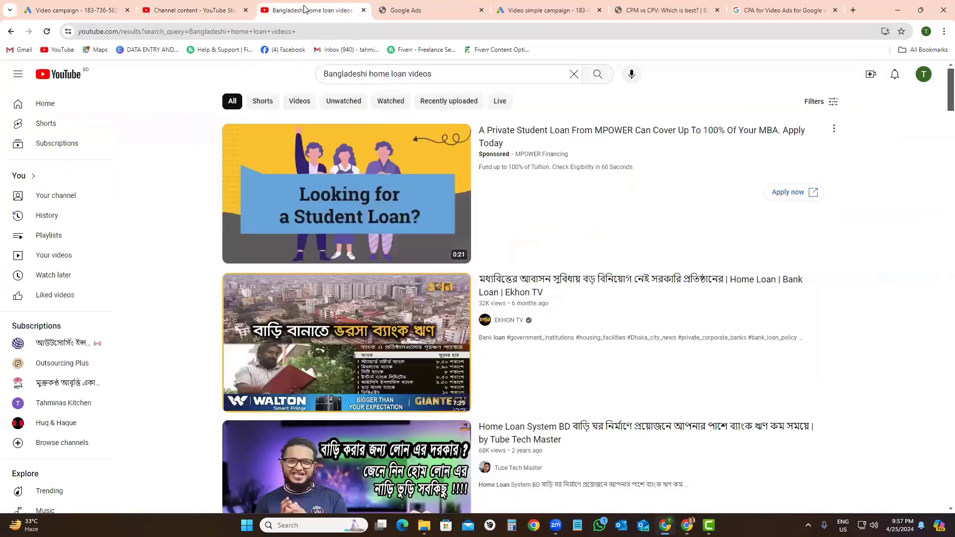
click(209, 12)
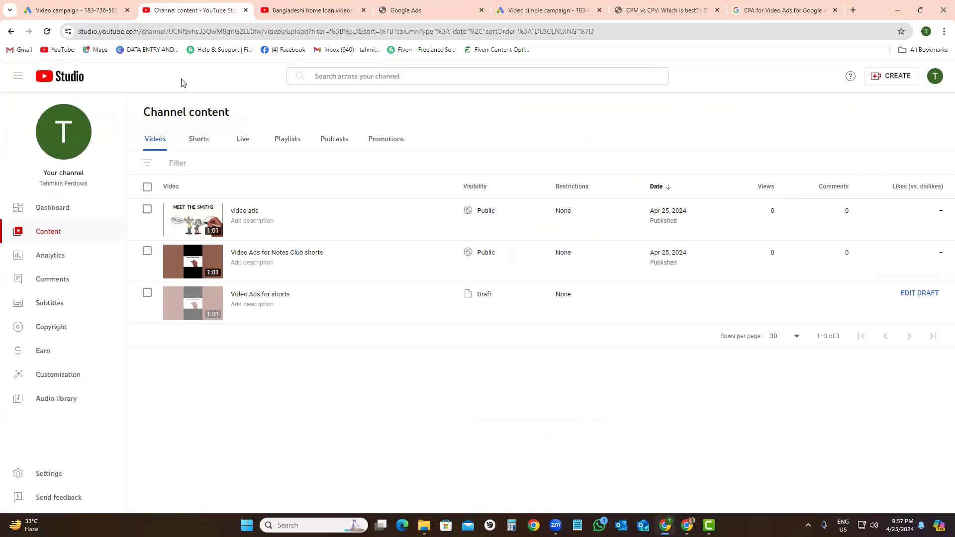
mouse_move(260, 272)
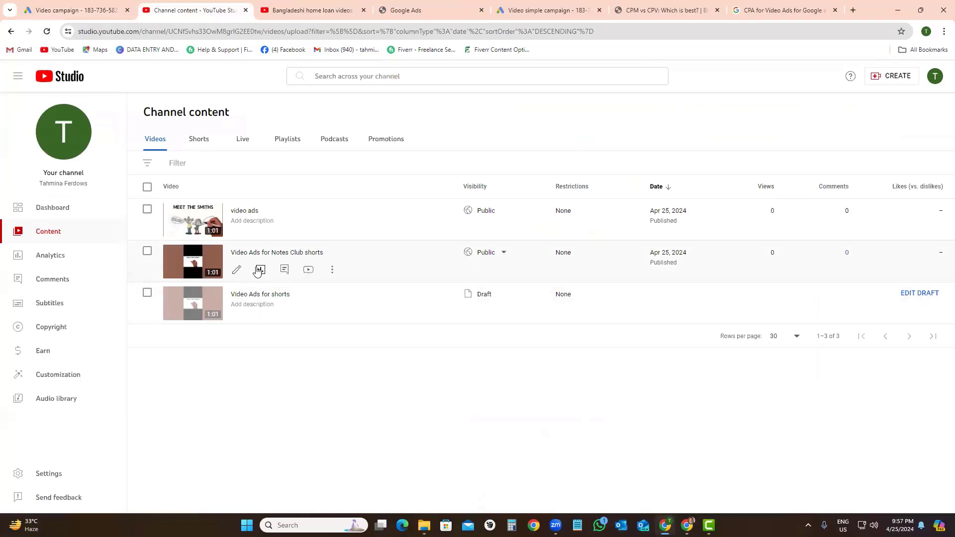
click(332, 273)
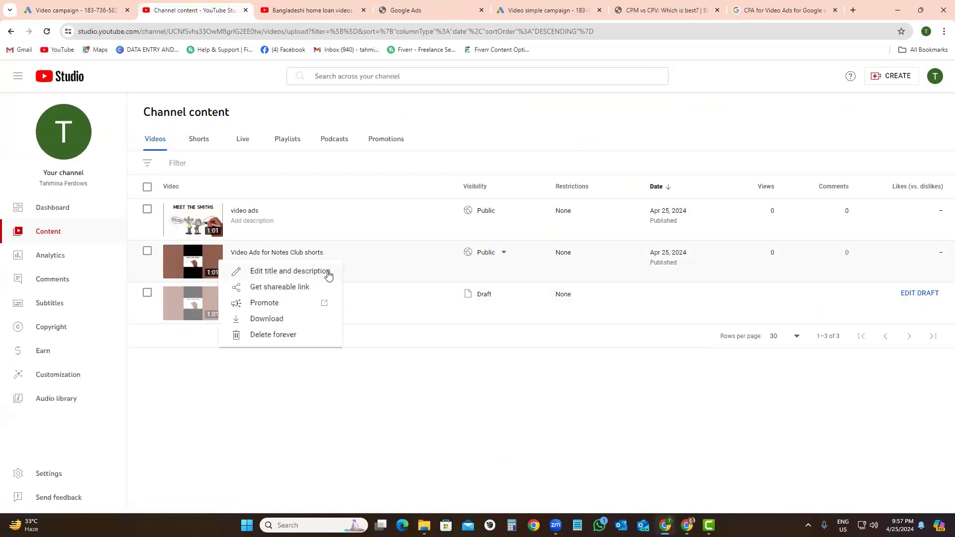
click(278, 289)
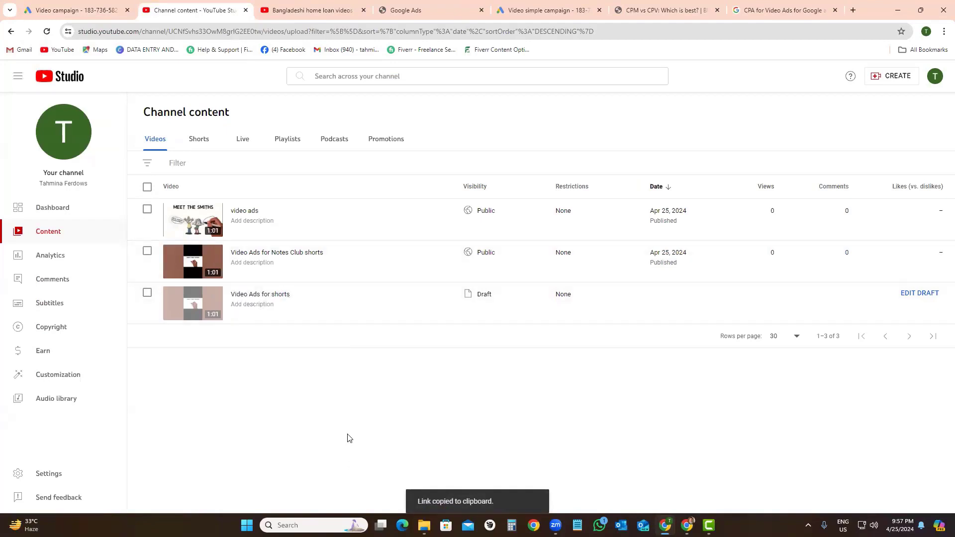
click(82, 10)
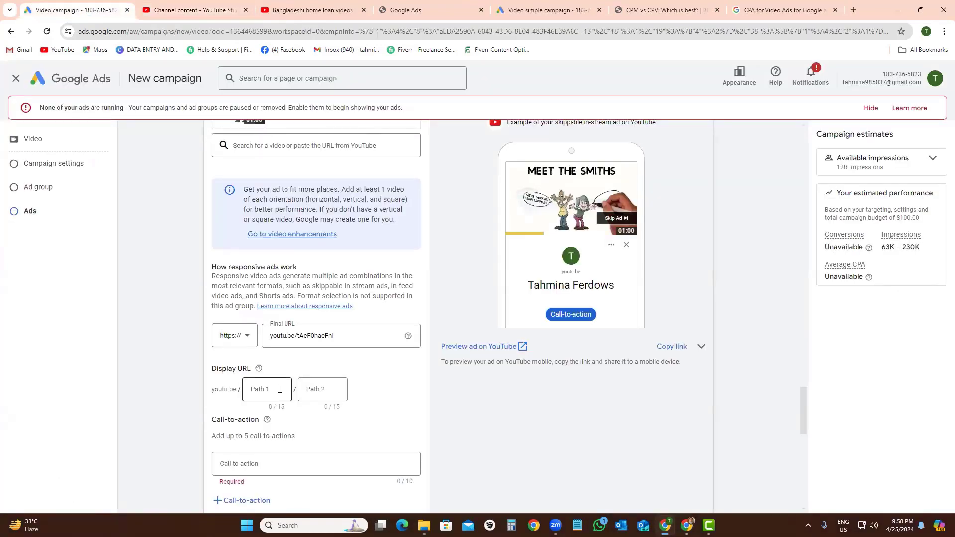
Step: Paste the Short link into display Path 2 and trim it down to the video ID
click(332, 391)
key(ctrl+v)
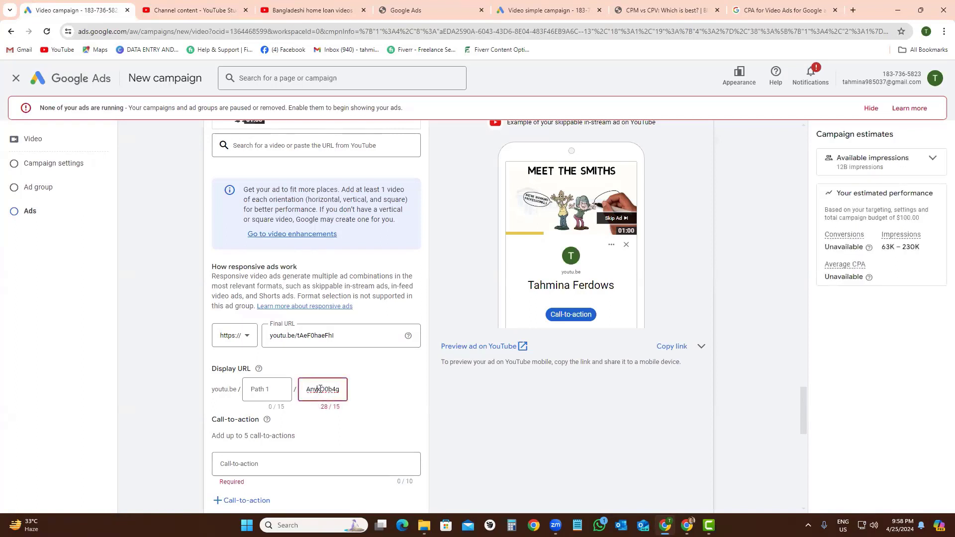
key(Left)
key(Left)
key(Left)
key(Left)
key(Left)
key(Left)
key(Left)
key(Left)
key(Left)
key(Left)
key(Left)
key(Left)
key(Left)
key(Left)
key(Left)
key(Left)
key(Left)
key(Left)
key(Left)
key(Left)
key(Delete)
key(Delete)
key(Delete)
key(Delete)
key(Delete)
key(Delete)
key(Delete)
key(Delete)
key(Delete)
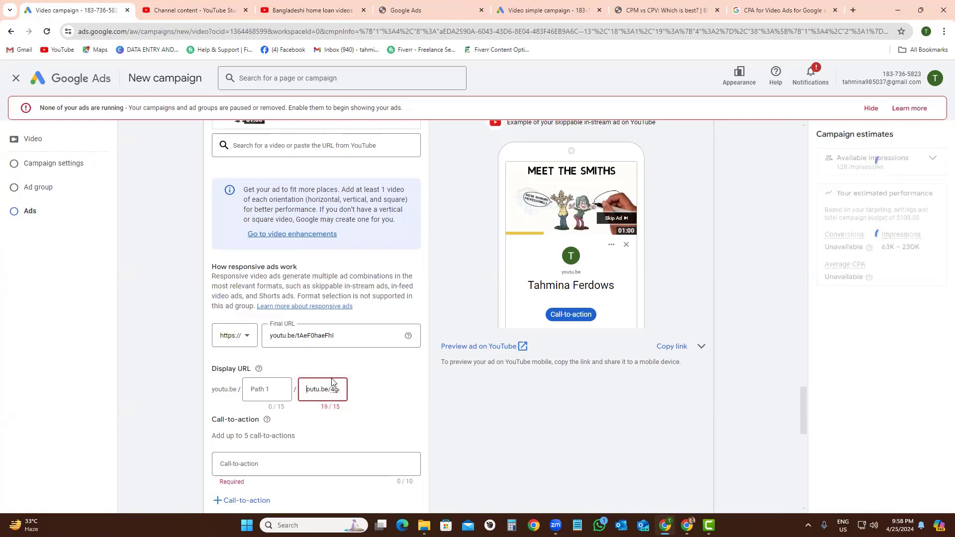
key(Delete)
key(Delete)
key(Delete)
key(Delete)
key(Delete)
key(Delete)
key(Delete)
key(Delete)
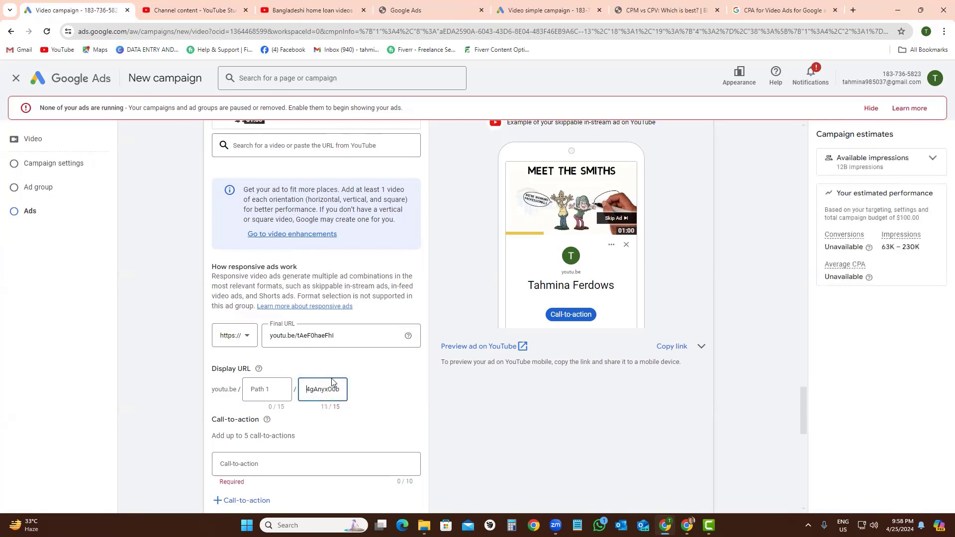
click(379, 415)
Step: Copy the video ID from the Final URL and paste it into display Path 1
click(275, 389)
click(337, 336)
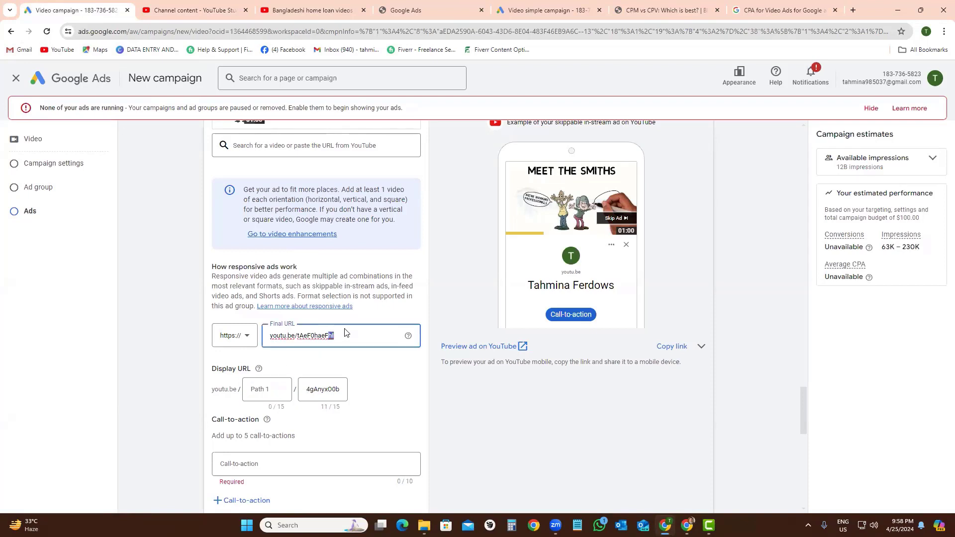
key(shift+Left)
key(shift+Left)
key(shift+Left)
key(shift+Left)
key(shift+Left)
key(shift+Left)
key(shift+Left)
key(shift+Left)
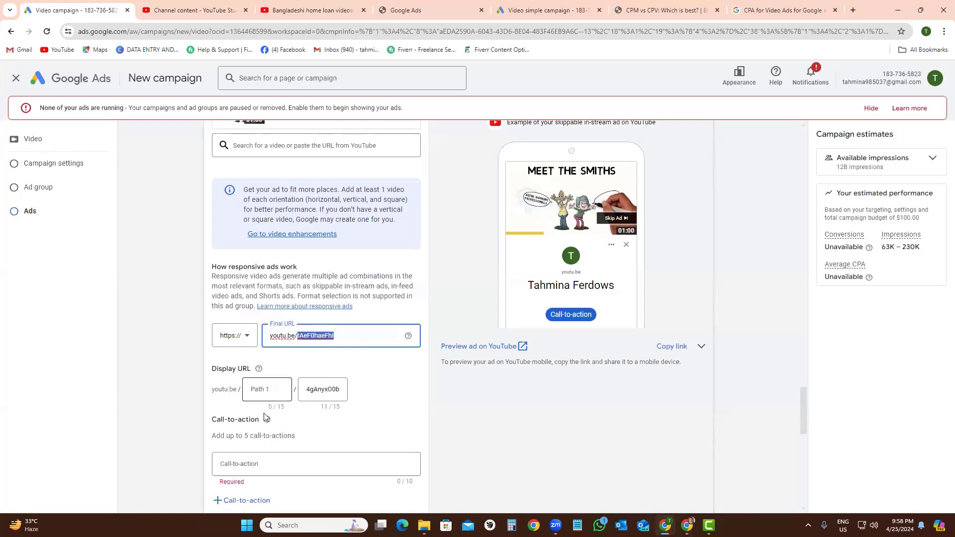
click(267, 389)
key(ctrl+v)
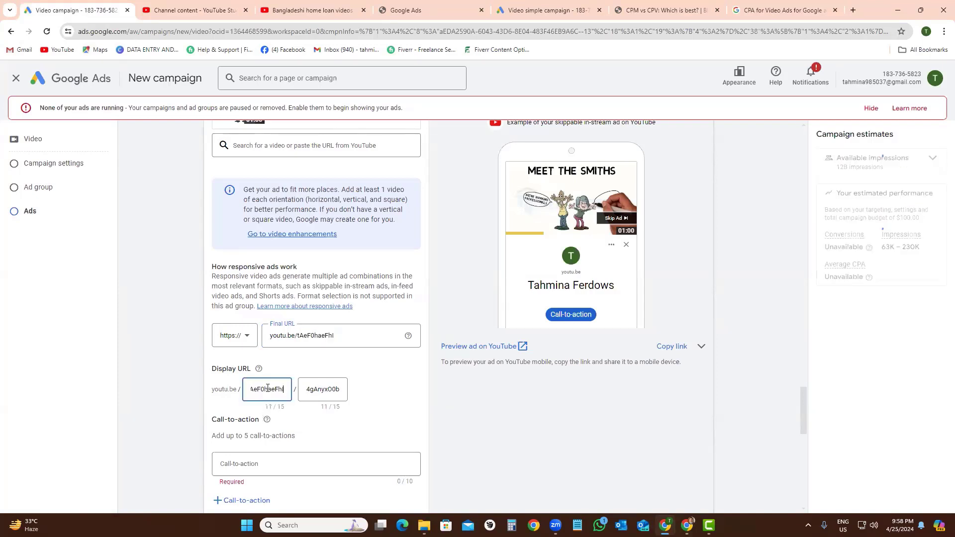
click(367, 394)
scroll(318, 398, down, 1)
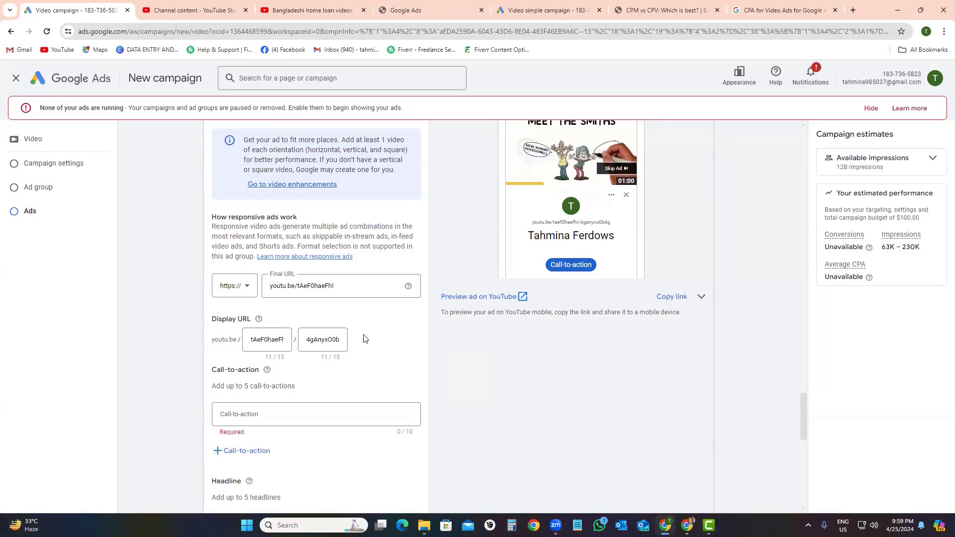
scroll(364, 338, up, 3)
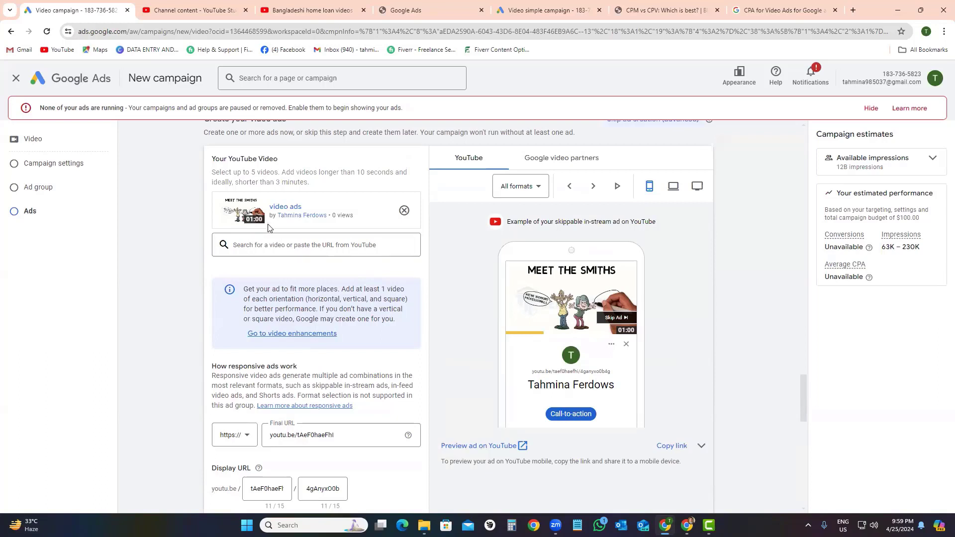
Step: Set the first call-to-action to 'Book now' and add a second one, 'Sign up'
scroll(260, 247, down, 4)
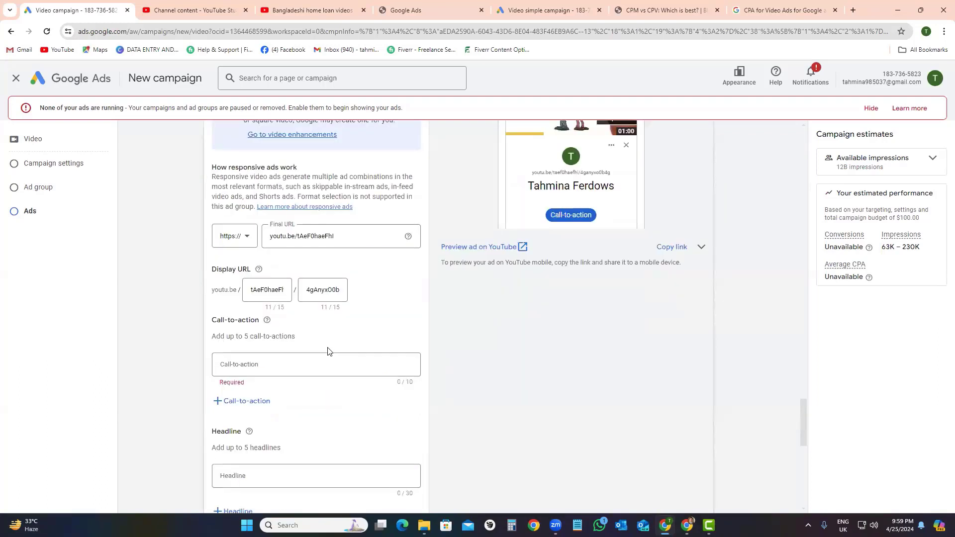
click(251, 365)
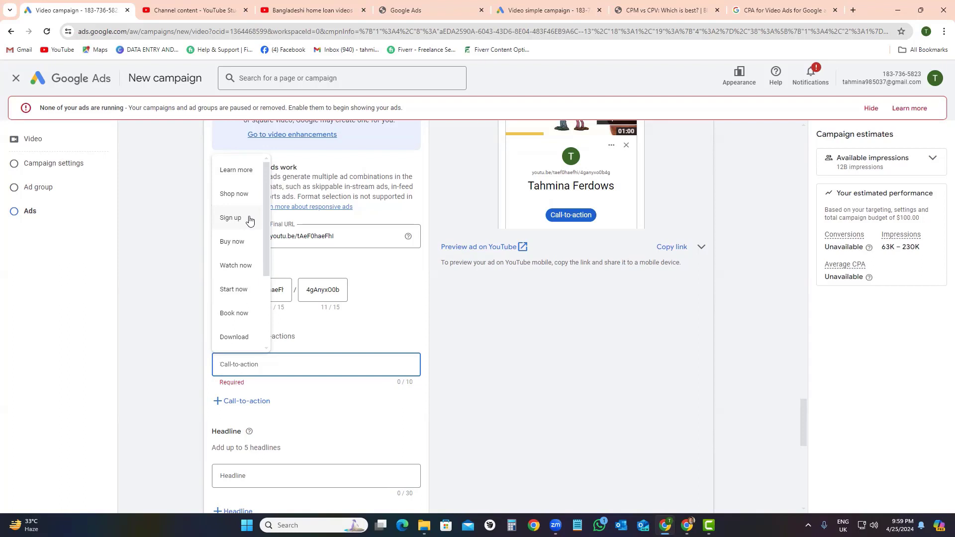
click(232, 314)
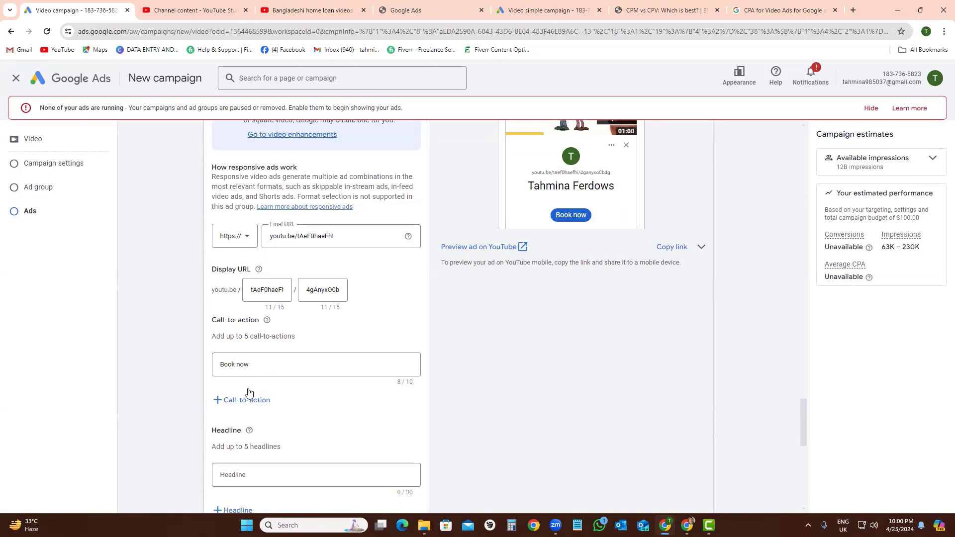
click(236, 406)
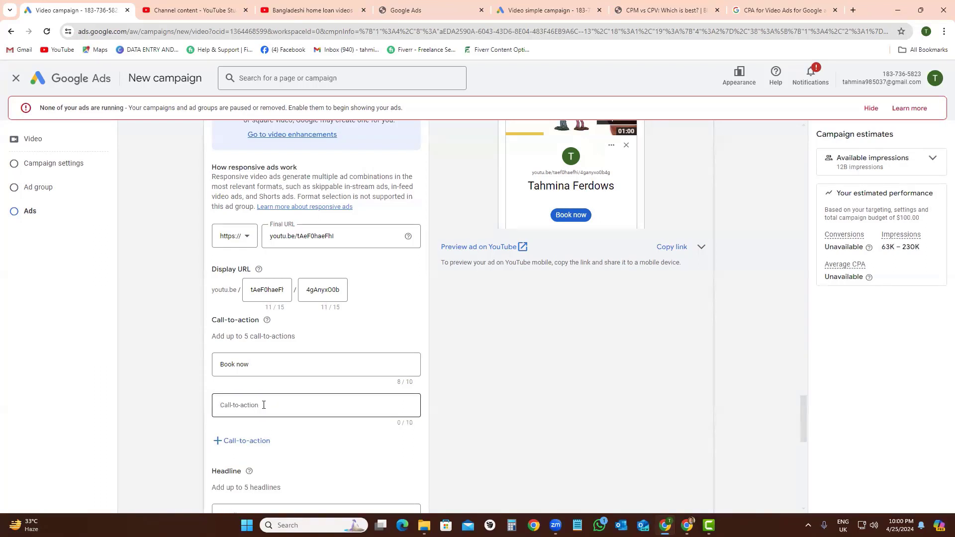
click(264, 405)
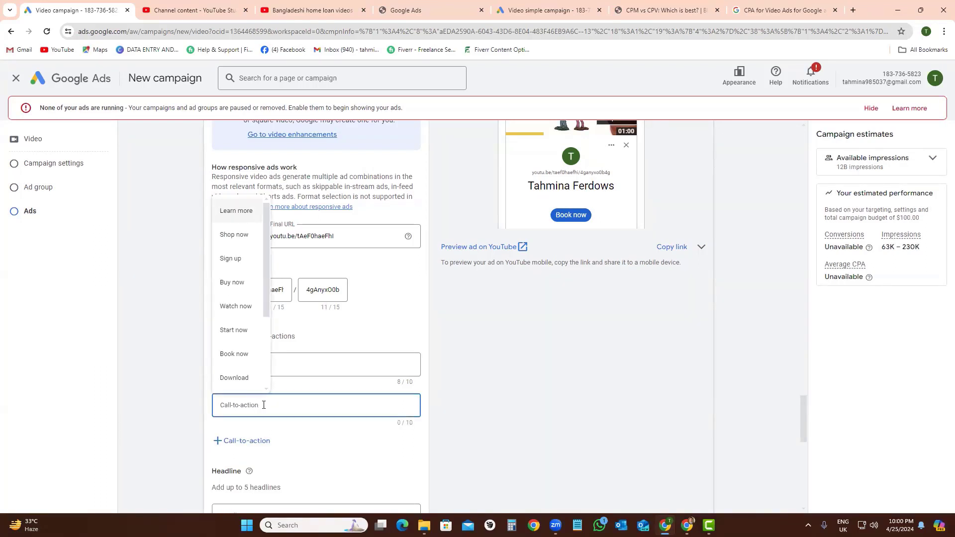
click(231, 259)
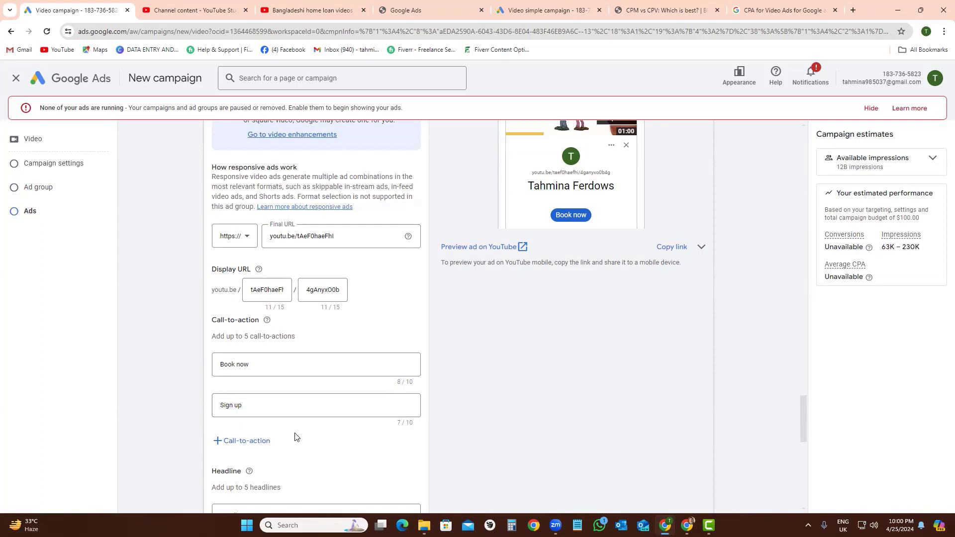
scroll(295, 437, down, 1)
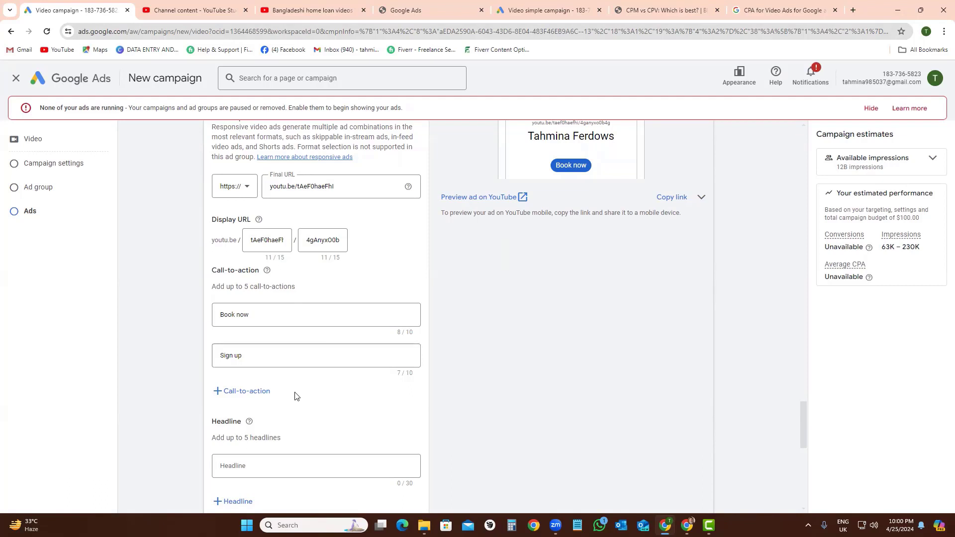
scroll(295, 396, down, 1)
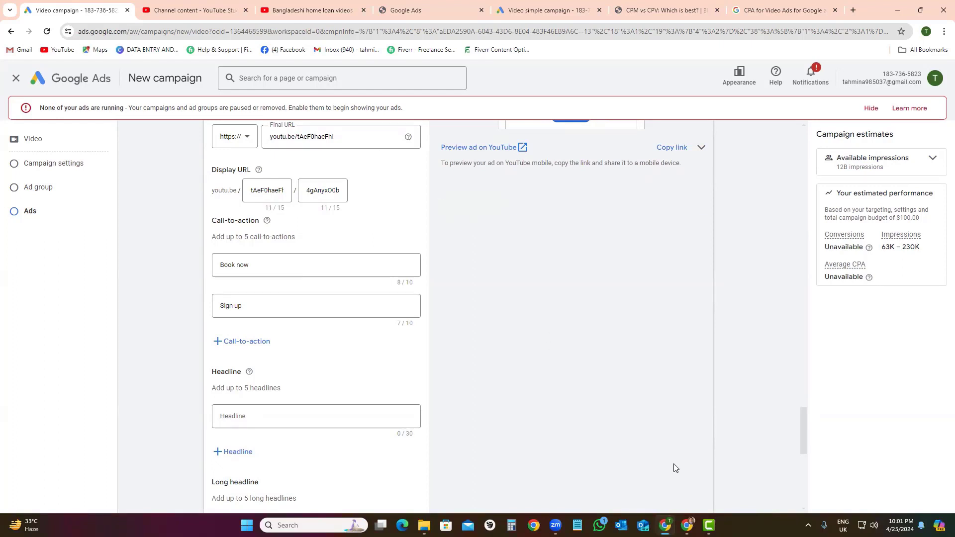
Step: Bring up the Chrome window playing the Google Ads Campaign 3 YouTube video
mouse_move(687, 526)
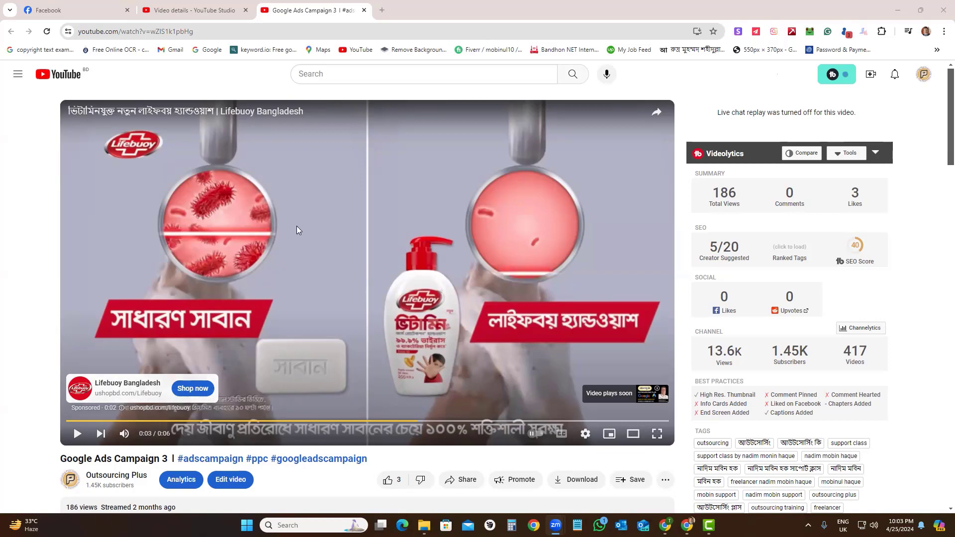
Step: Play the Google Ads Campaign 3 video past its pre-roll ad, pause at 1:58, and return to Google Ads
click(76, 435)
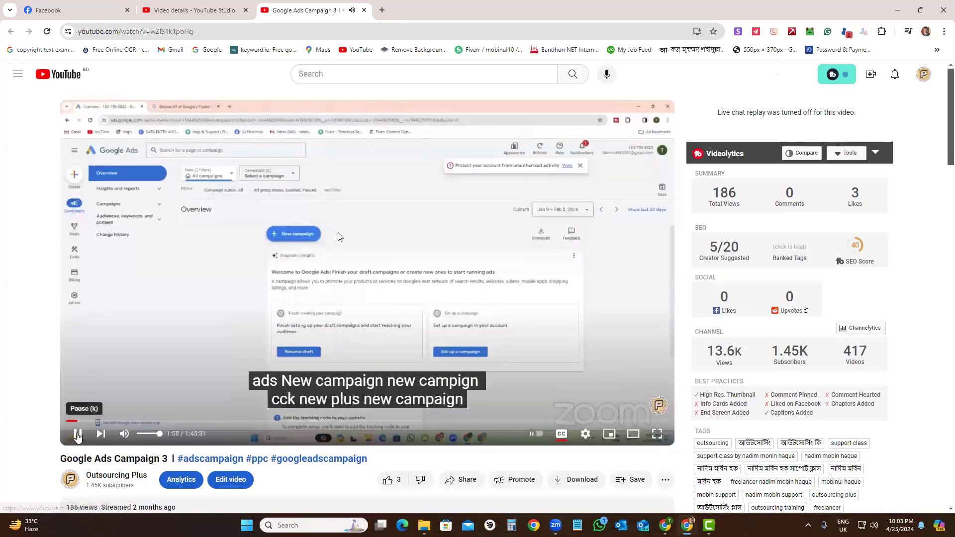
click(77, 434)
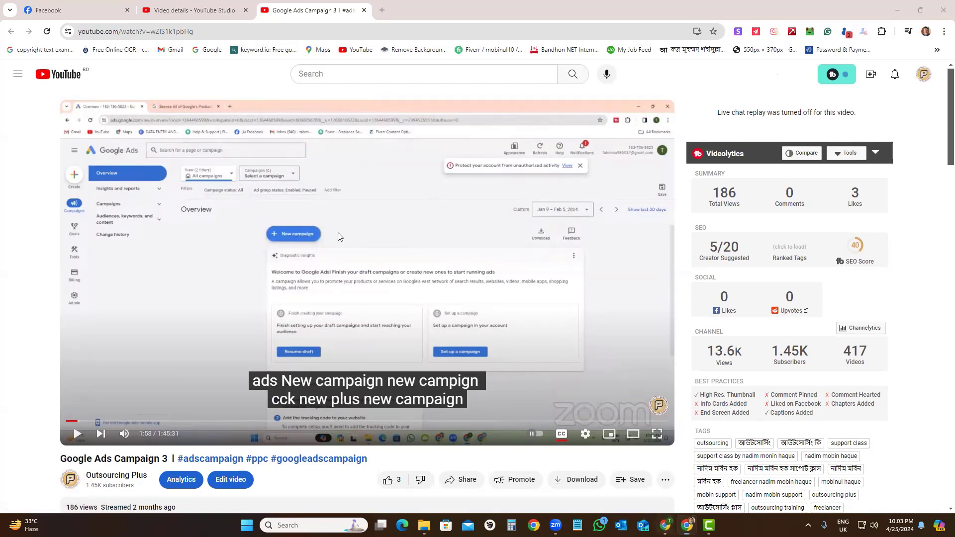
click(666, 525)
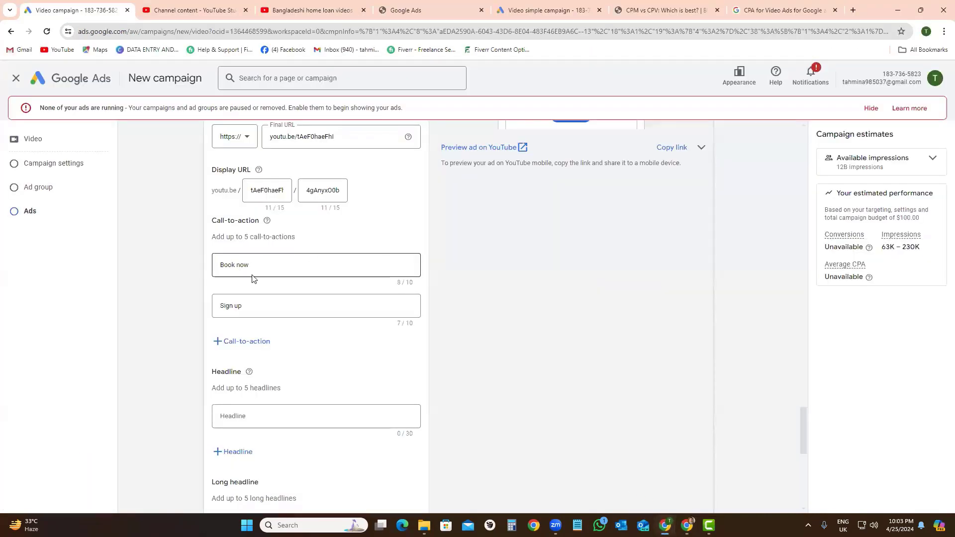
Step: Set the ad headlines to 'YouTube' and 'Video ads - YouTube' from the suggestions
scroll(510, 295, up, 2)
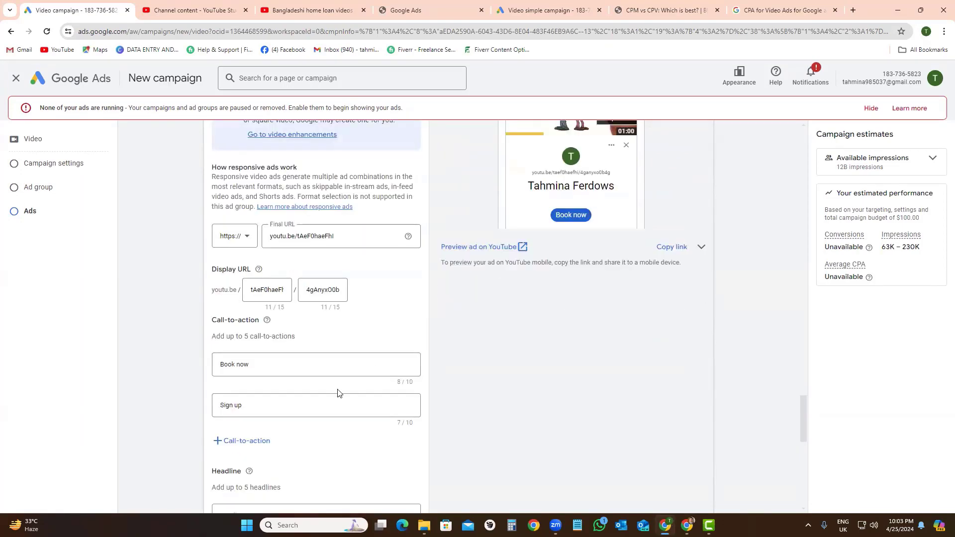
scroll(337, 392, down, 2)
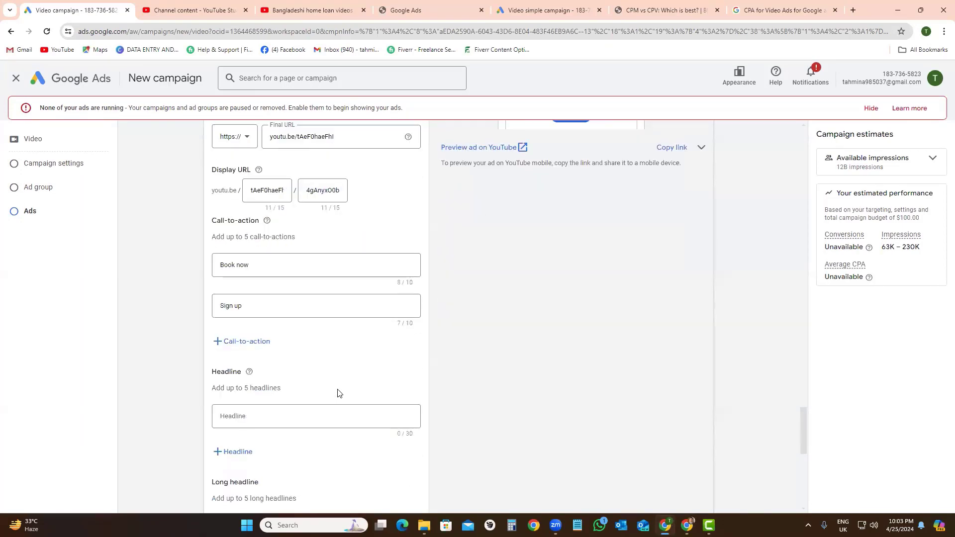
click(243, 417)
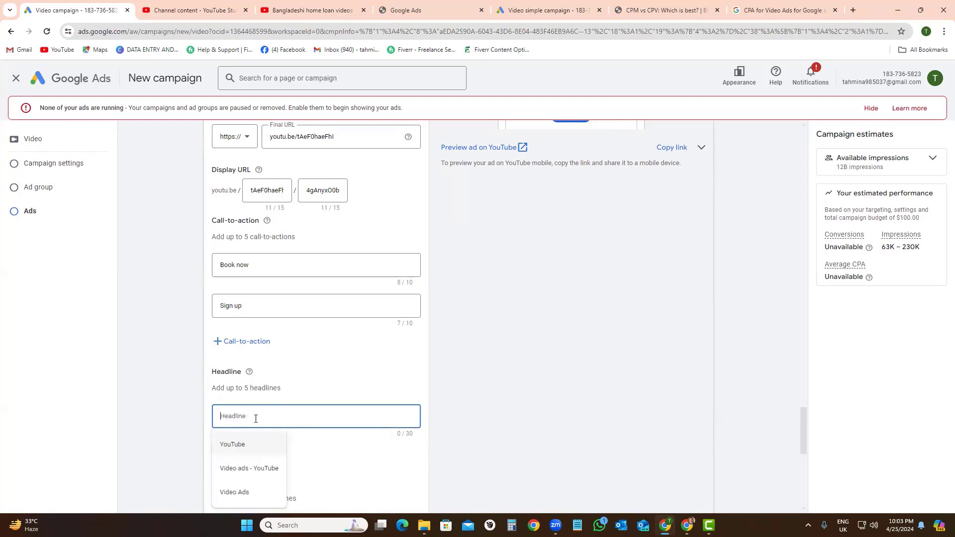
click(238, 445)
scroll(239, 350, down, 2)
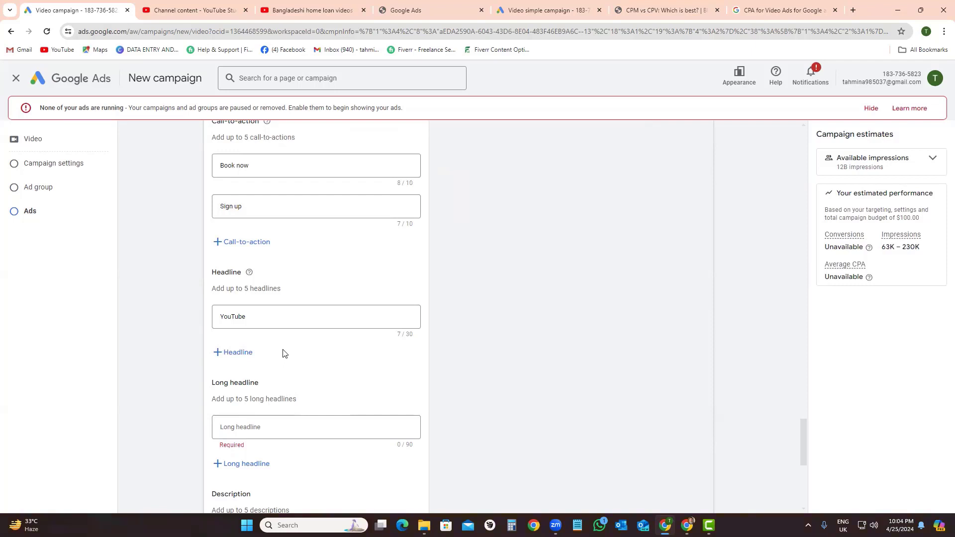
click(236, 354)
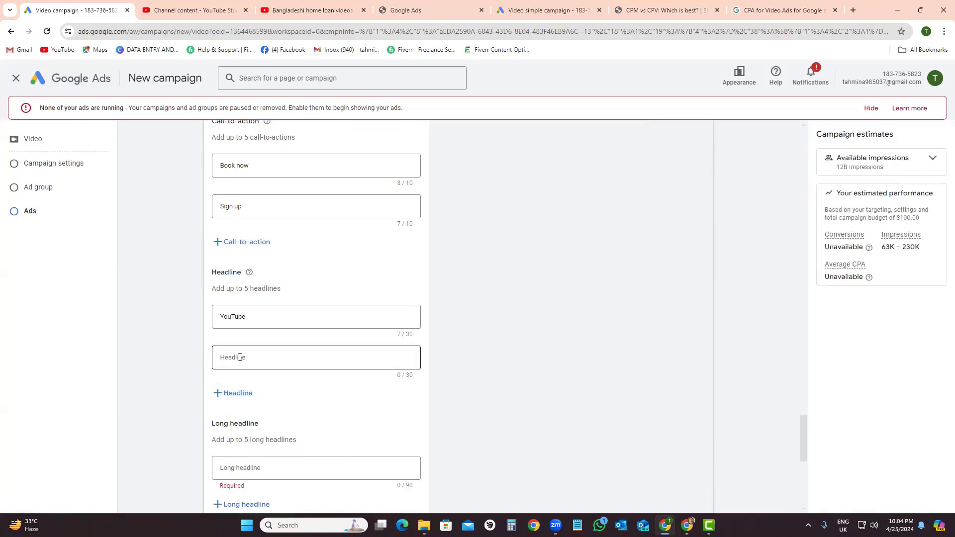
click(240, 357)
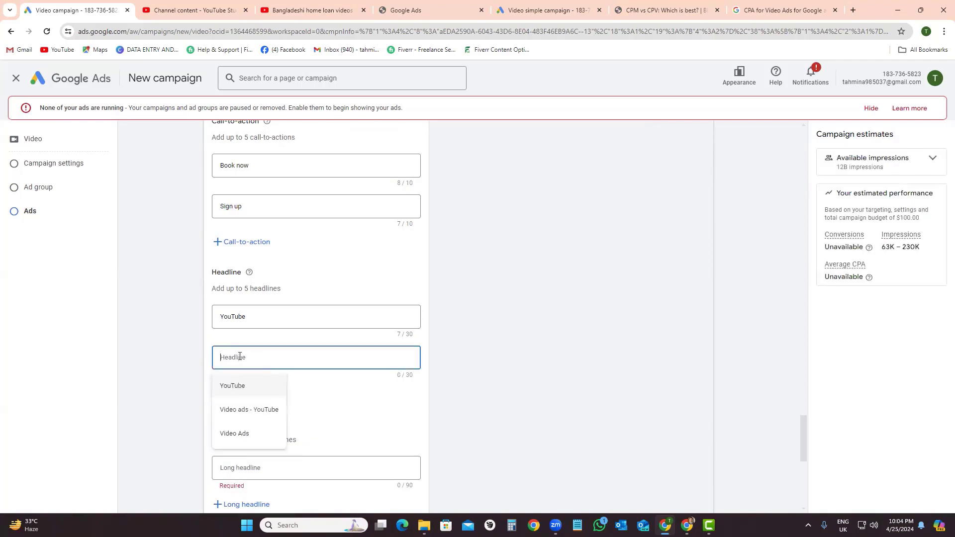
click(236, 411)
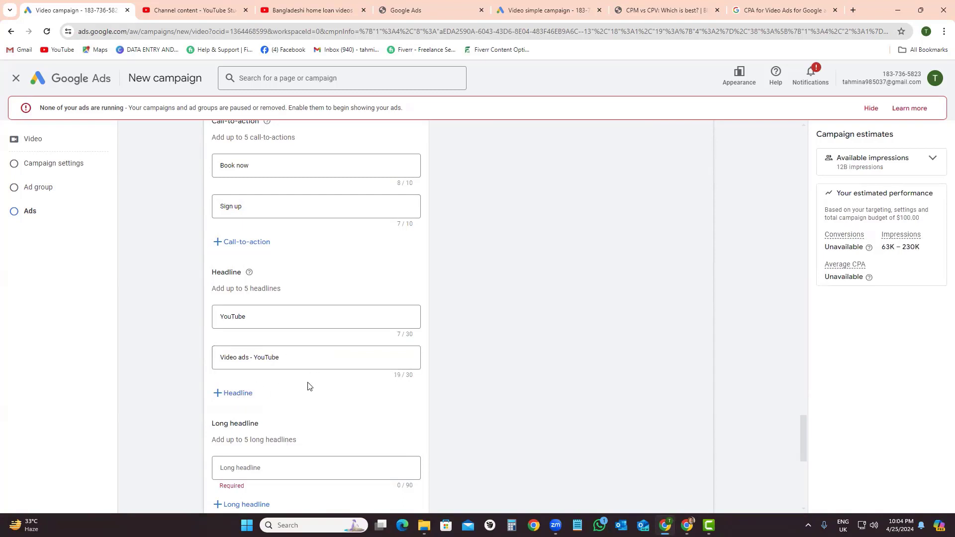
scroll(584, 313, up, 7)
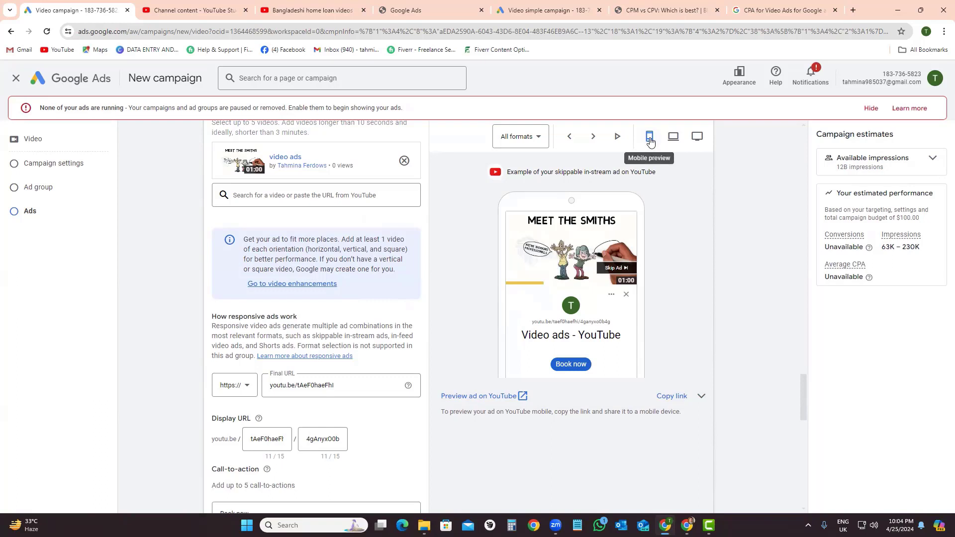
click(674, 138)
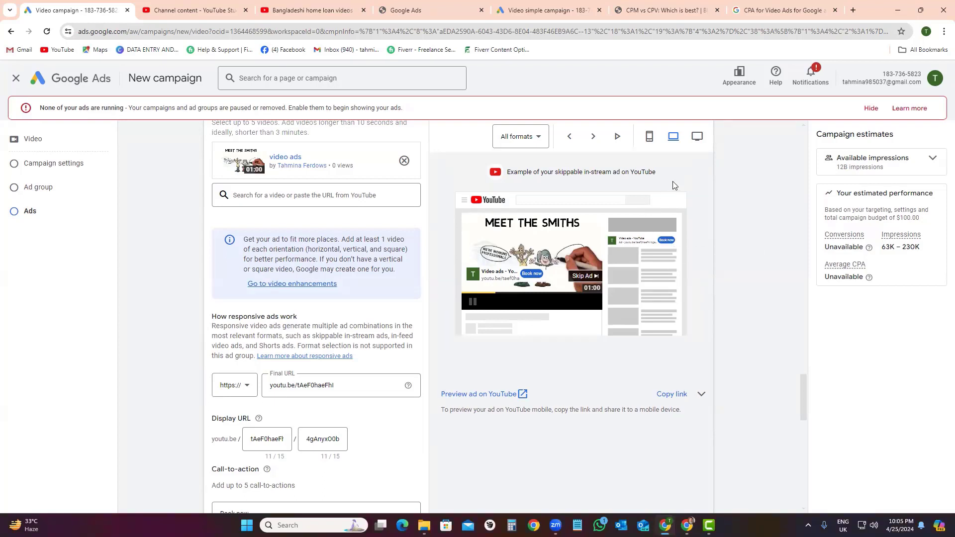
click(698, 137)
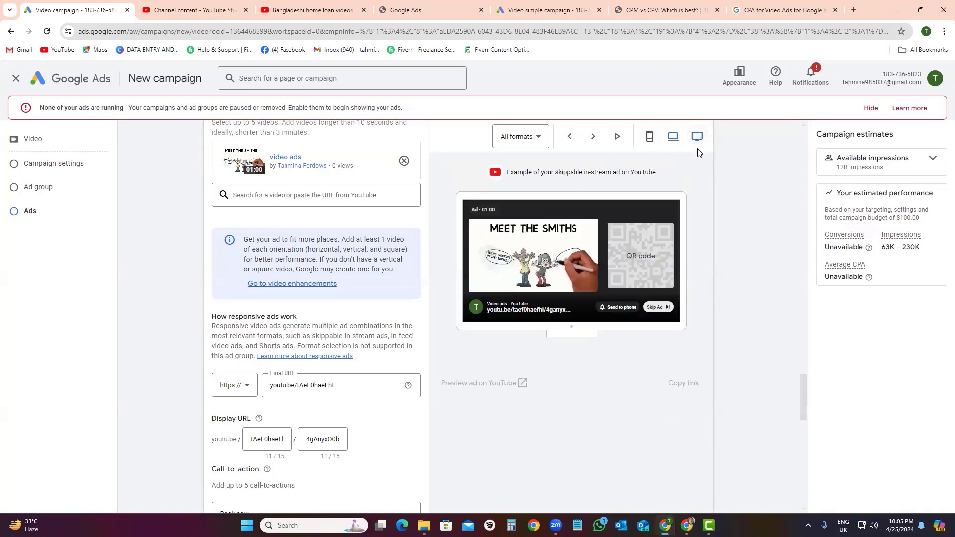
click(650, 137)
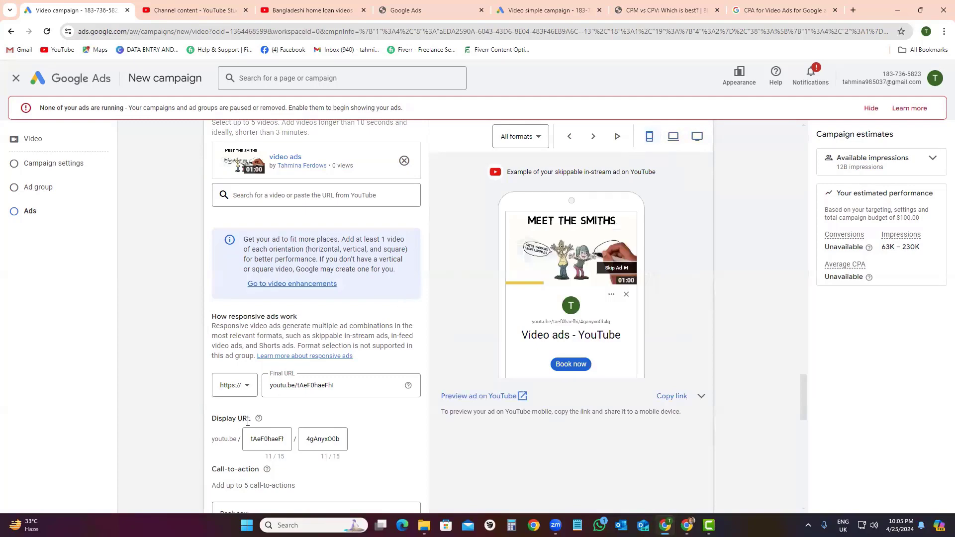
scroll(279, 402, down, 2)
scroll(262, 407, down, 4)
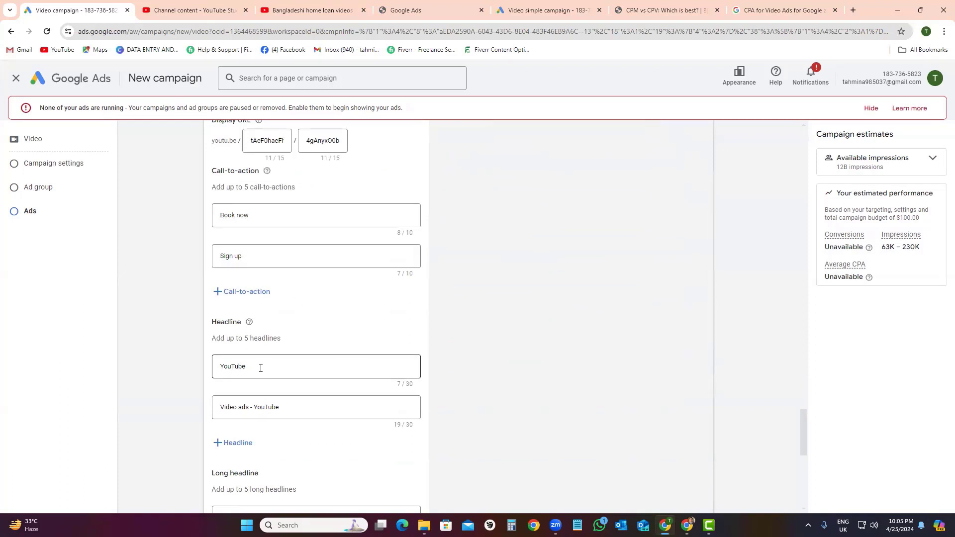
Step: Enter the long headline 'If you Interested of our Home Loan service, Please click on shop Now'
scroll(262, 381, down, 2)
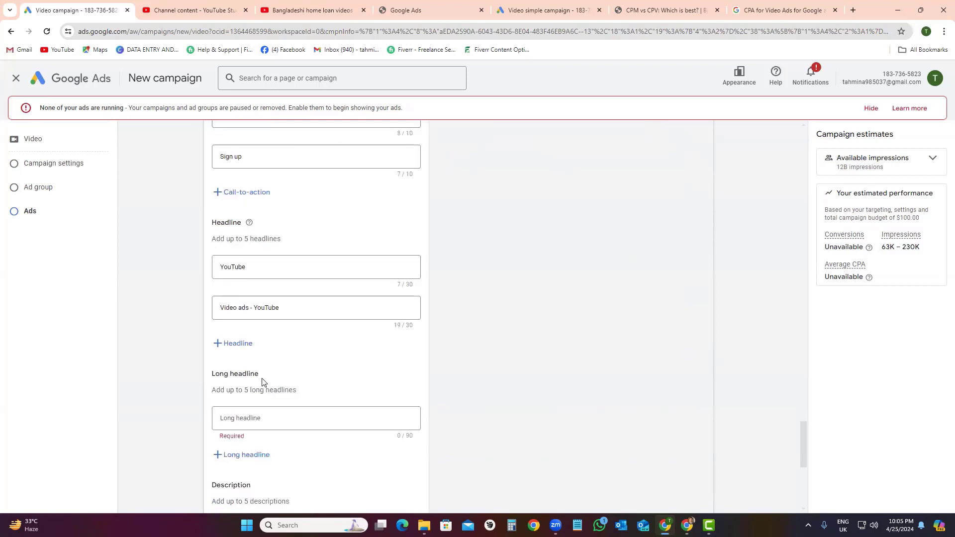
click(256, 418)
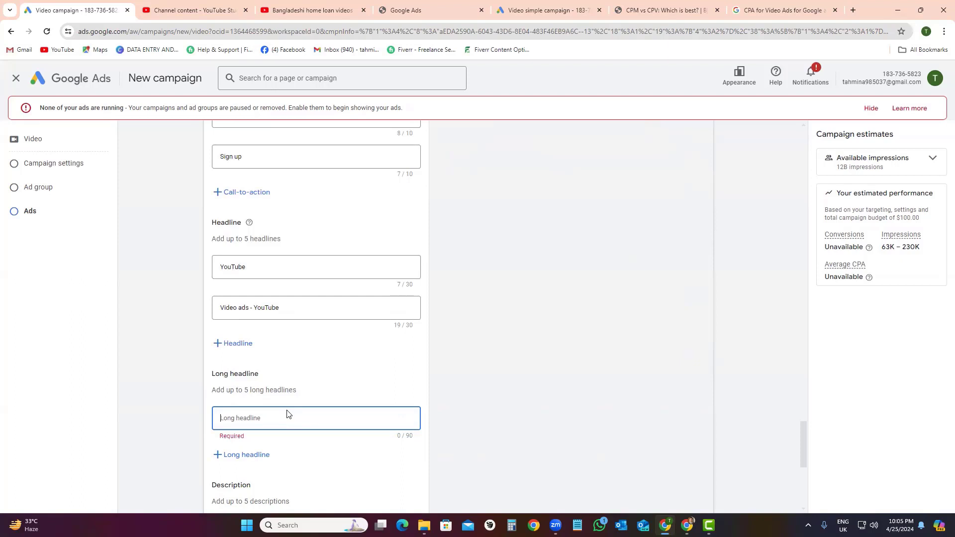
text(I)
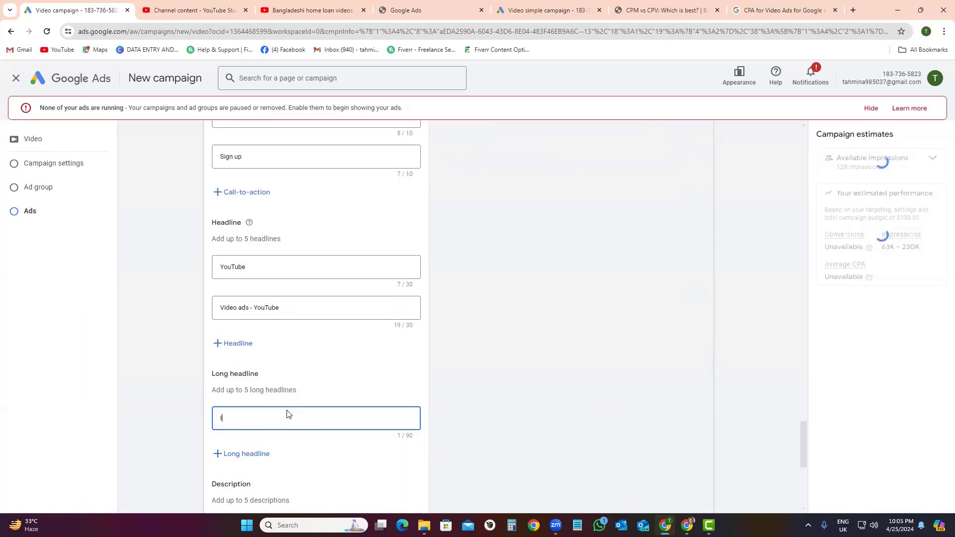
text(f you Interested)
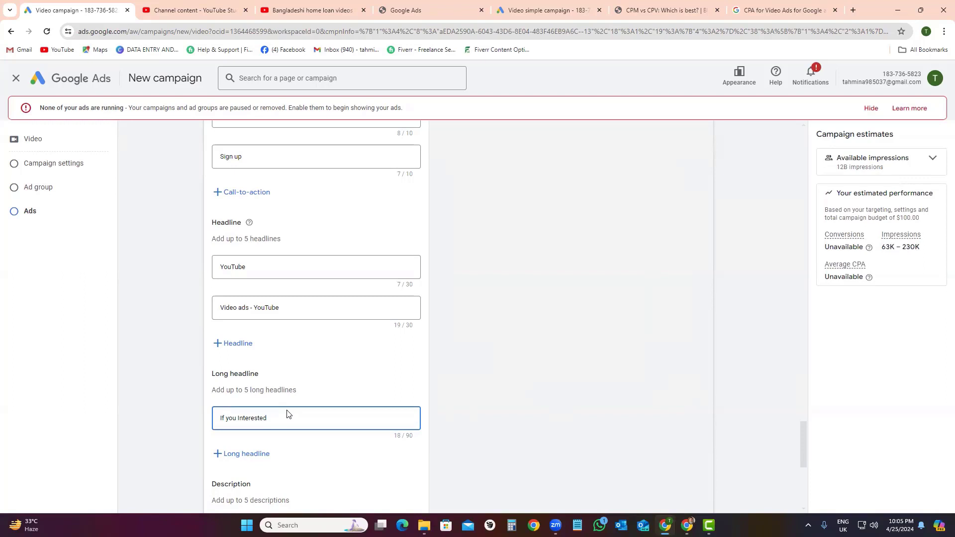
text( of our Home Loan Ser)
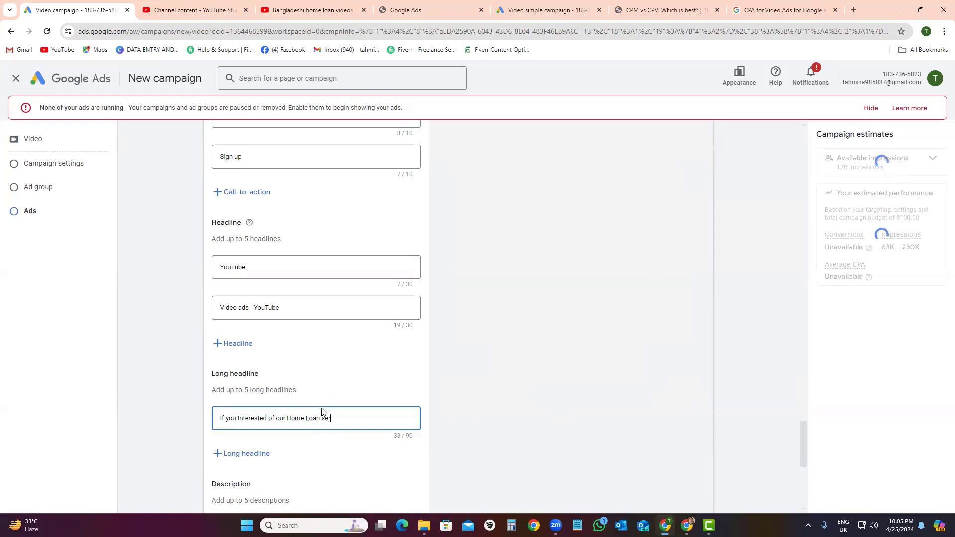
text(vice,  Please )
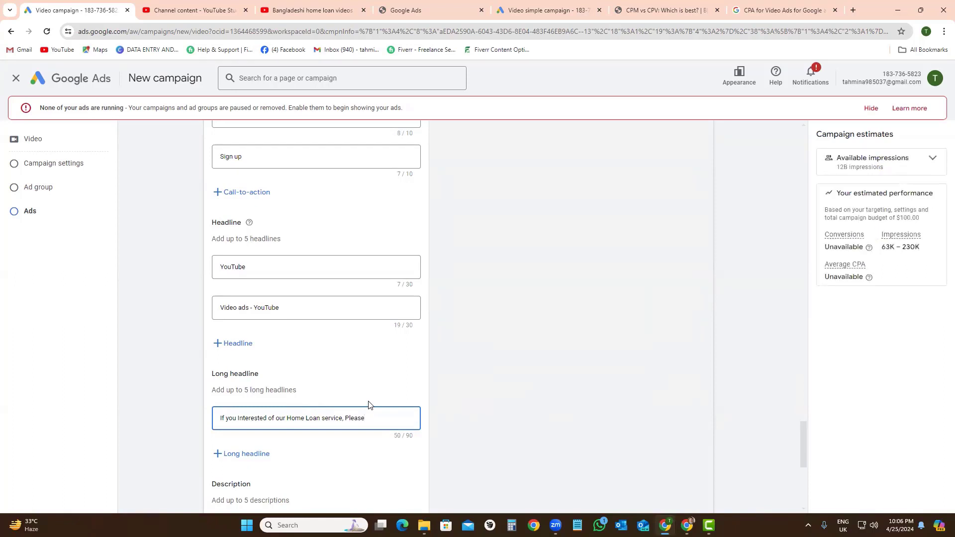
text(click on shop Now)
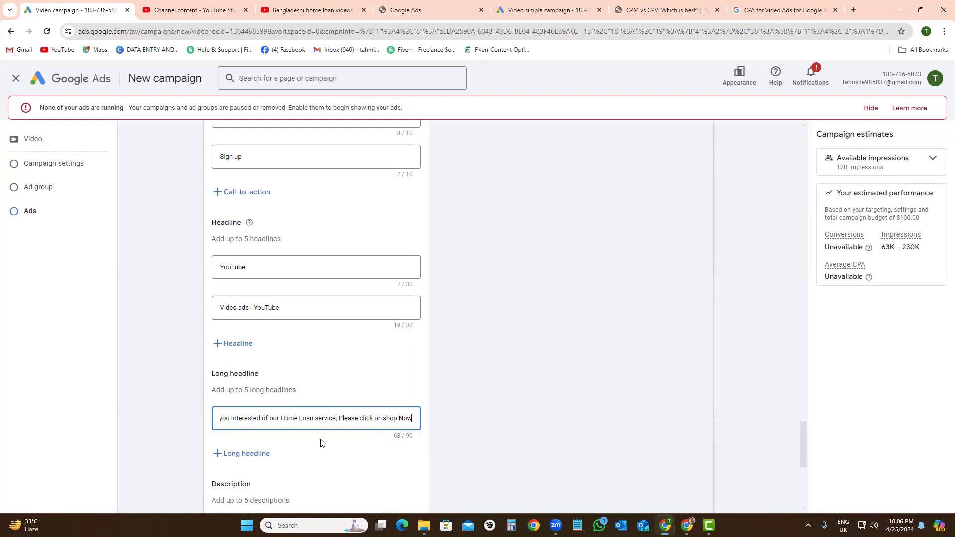
scroll(321, 443, down, 1)
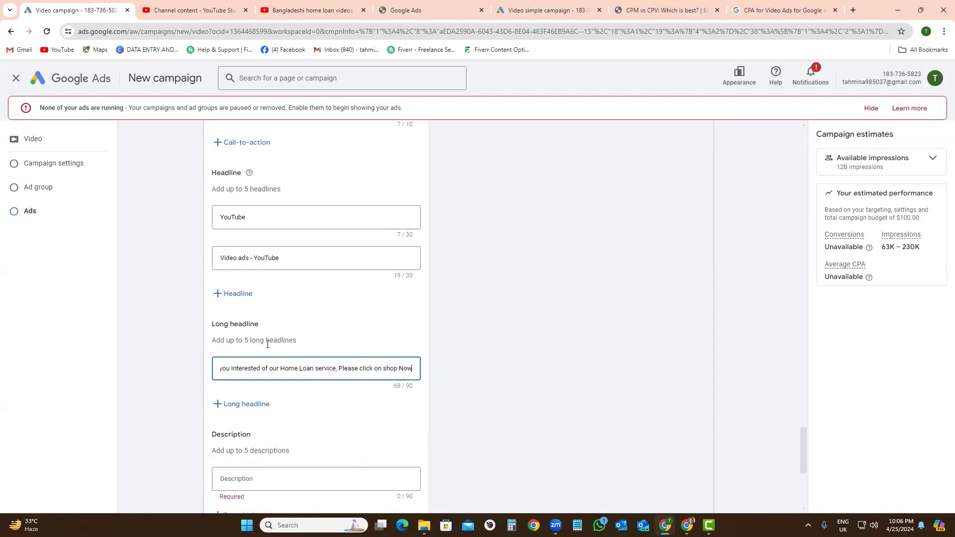
scroll(289, 387, down, 1)
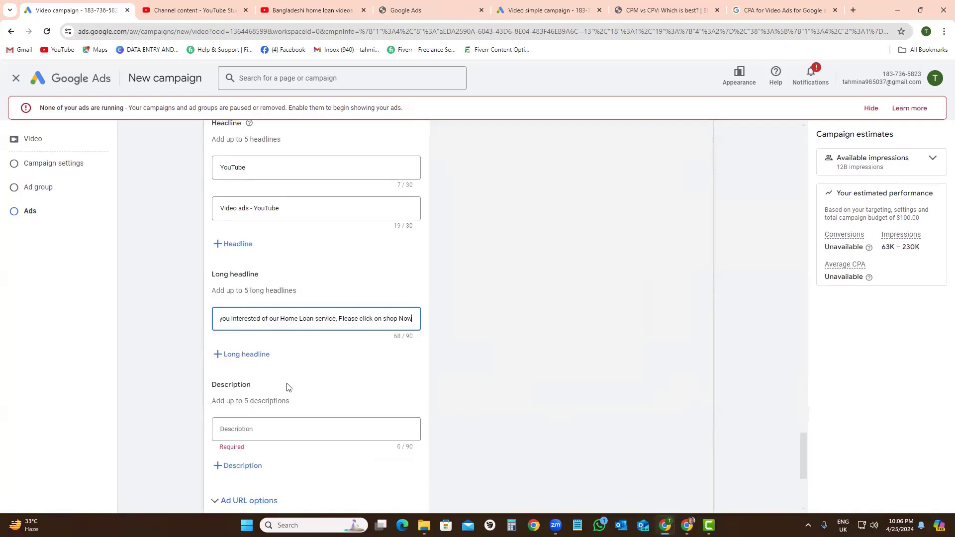
scroll(296, 341, down, 1)
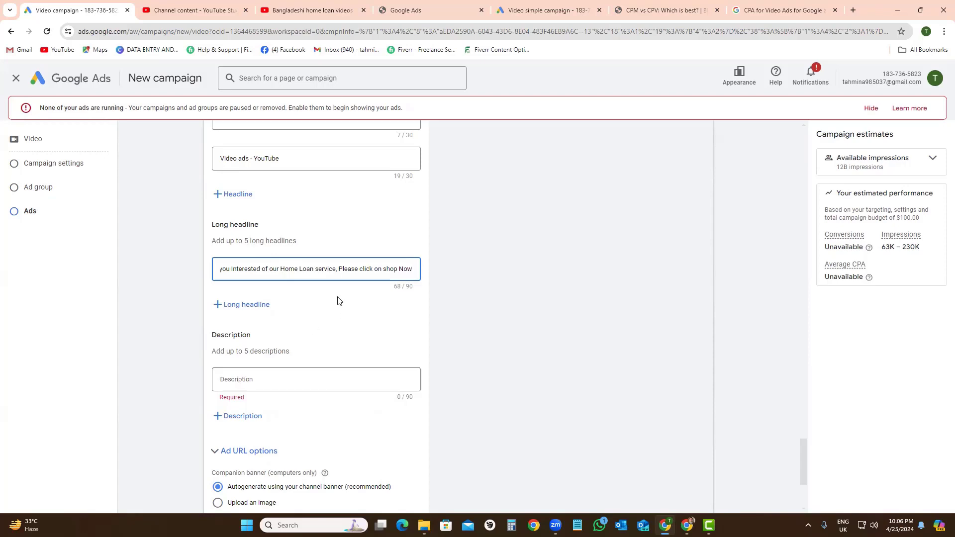
Step: Glance at the Google Ads Campaign 3 video window, then bring the campaign form back to the front
mouse_move(687, 525)
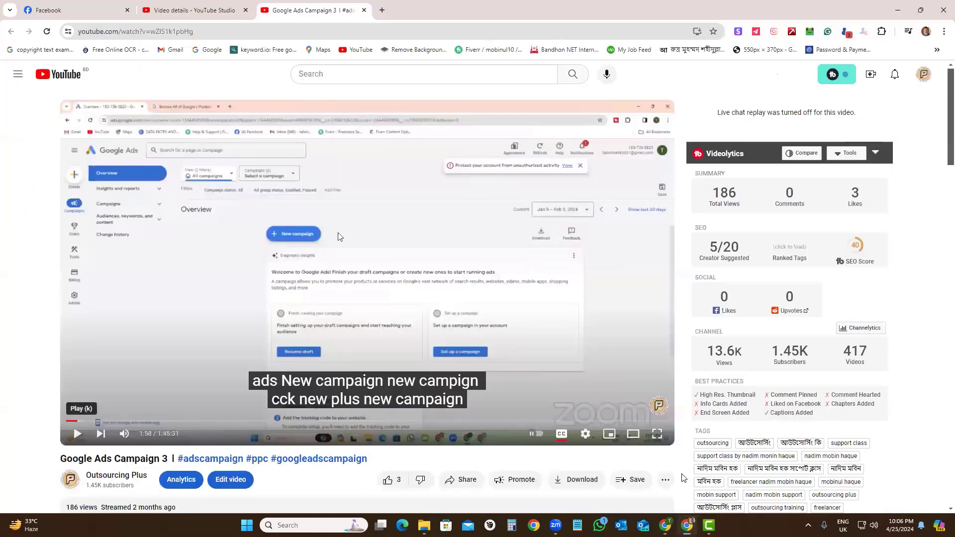
click(687, 475)
scroll(556, 274, down, 3)
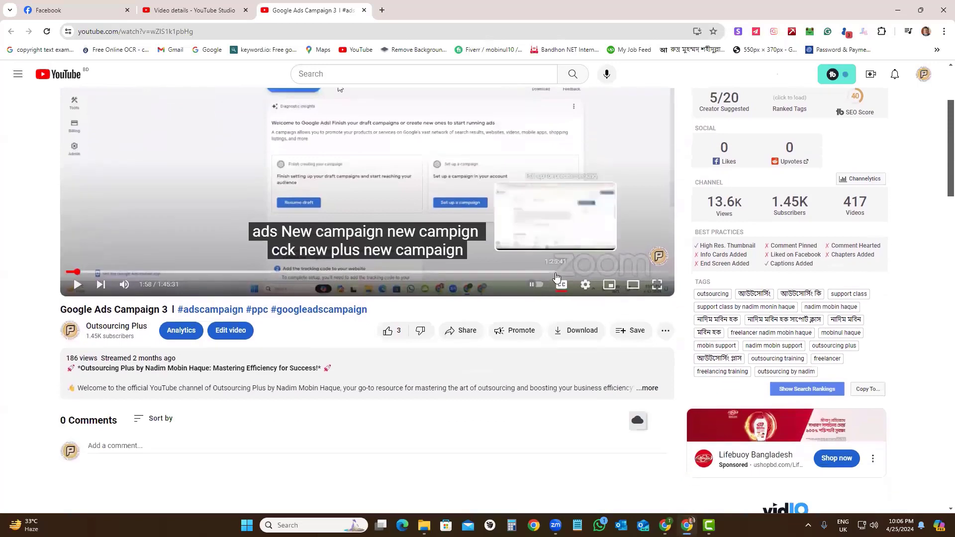
scroll(555, 275, down, 3)
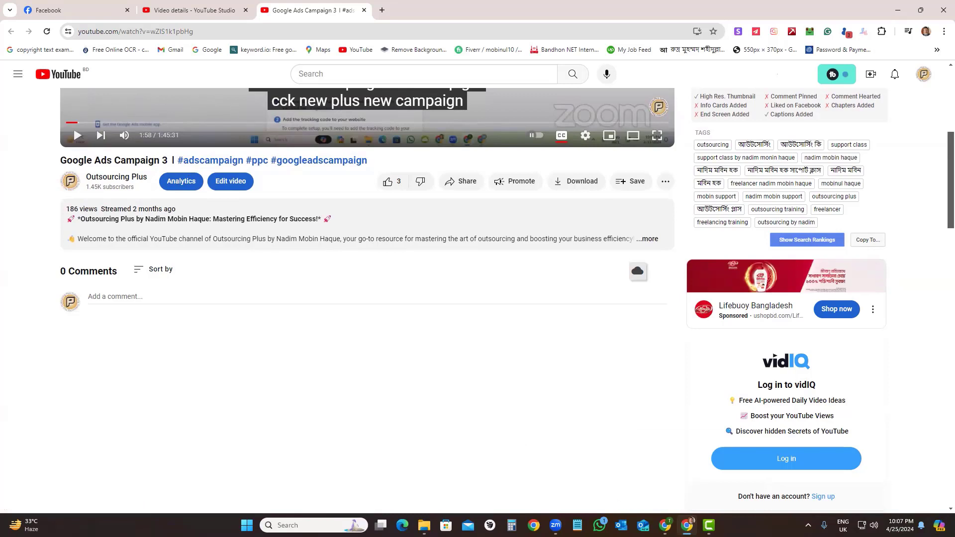
click(665, 526)
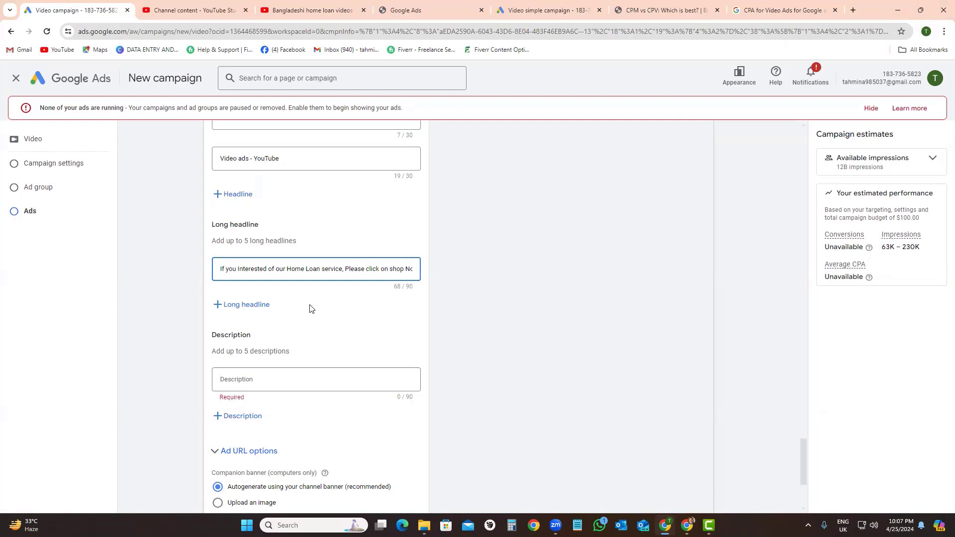
Step: Copy the home-loan long headline sentence and paste it into the Description field
scroll(307, 305, down, 1)
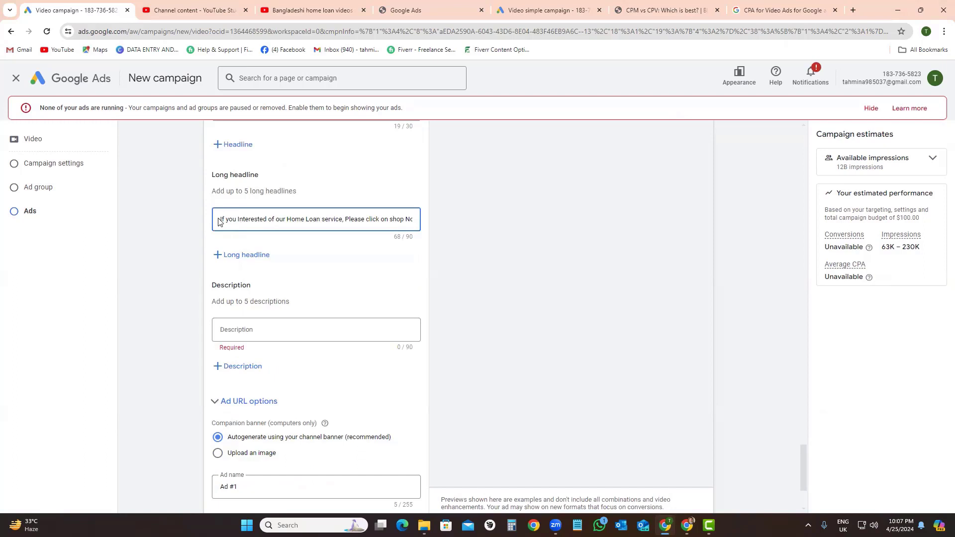
drag(221, 217, 236, 221)
drag(359, 222, 421, 225)
key(ctrl+c)
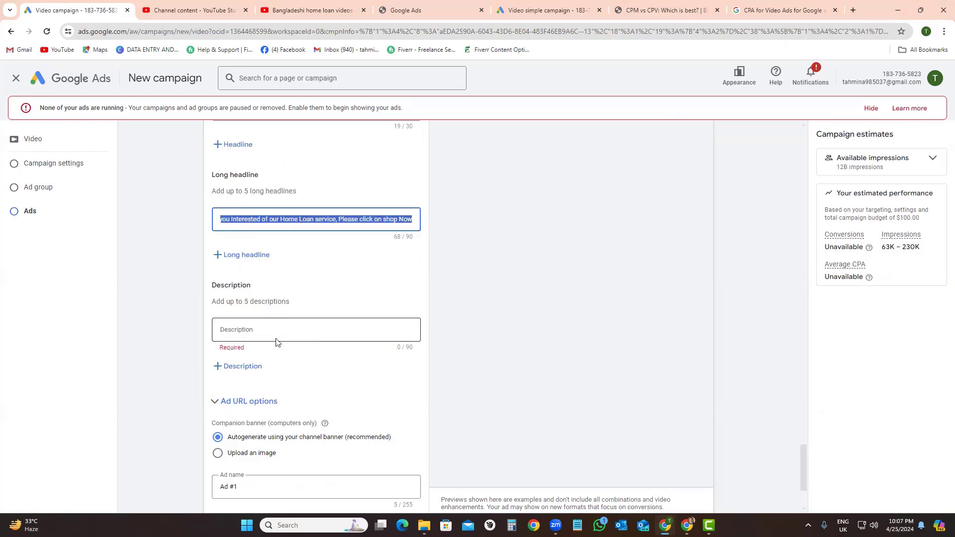
click(263, 330)
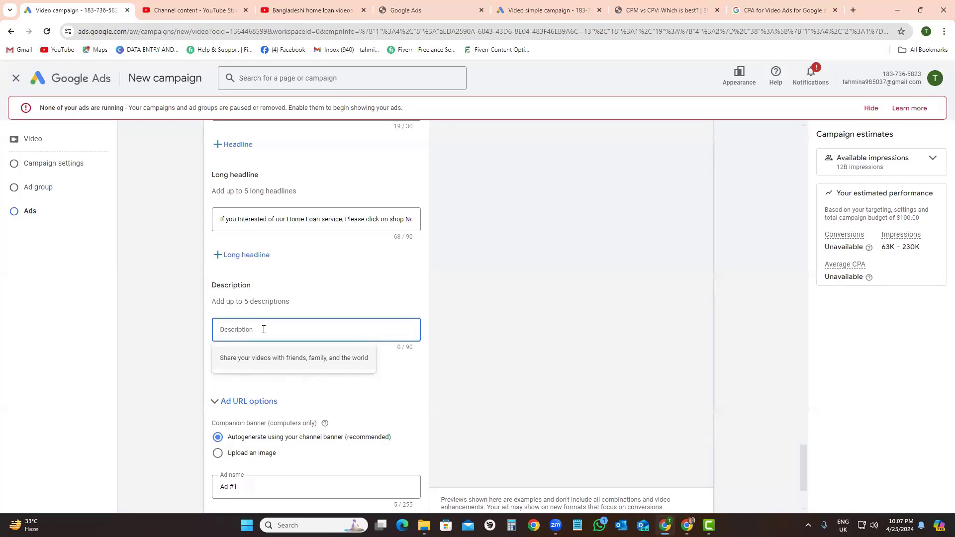
key(ctrl+v)
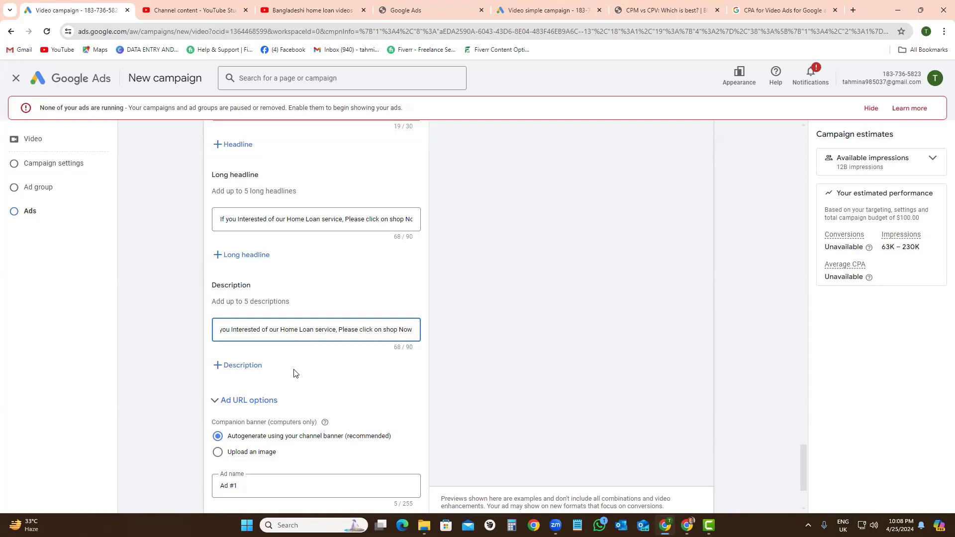
scroll(294, 373, down, 1)
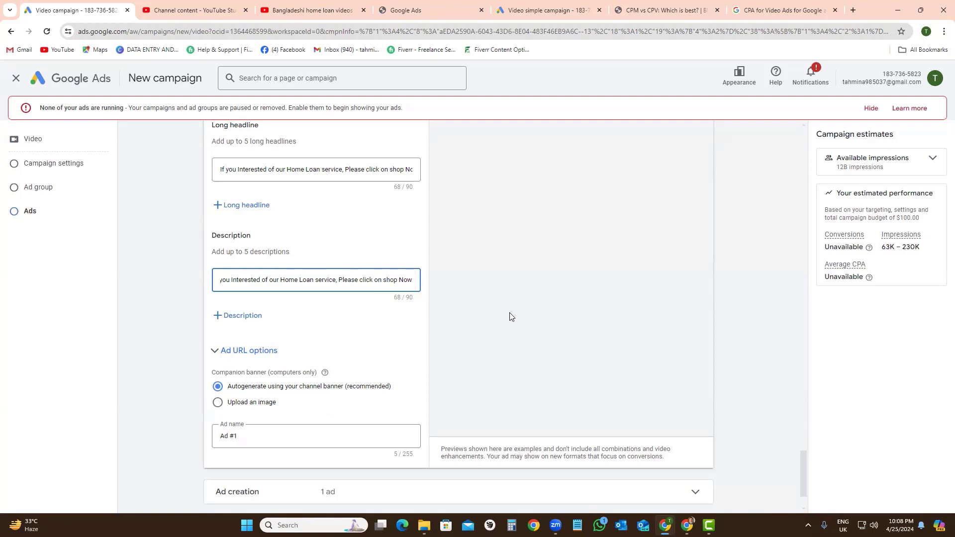
scroll(510, 317, up, 12)
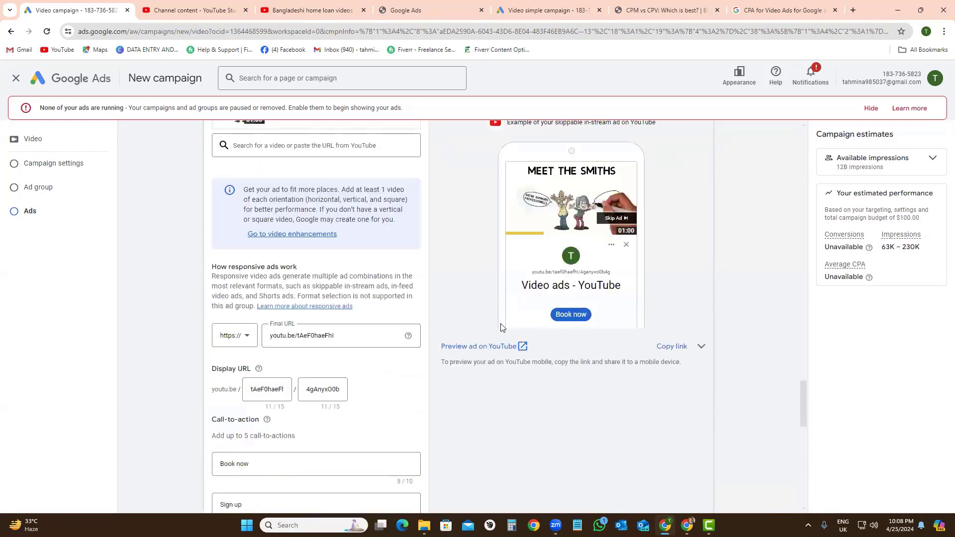
scroll(507, 412, down, 2)
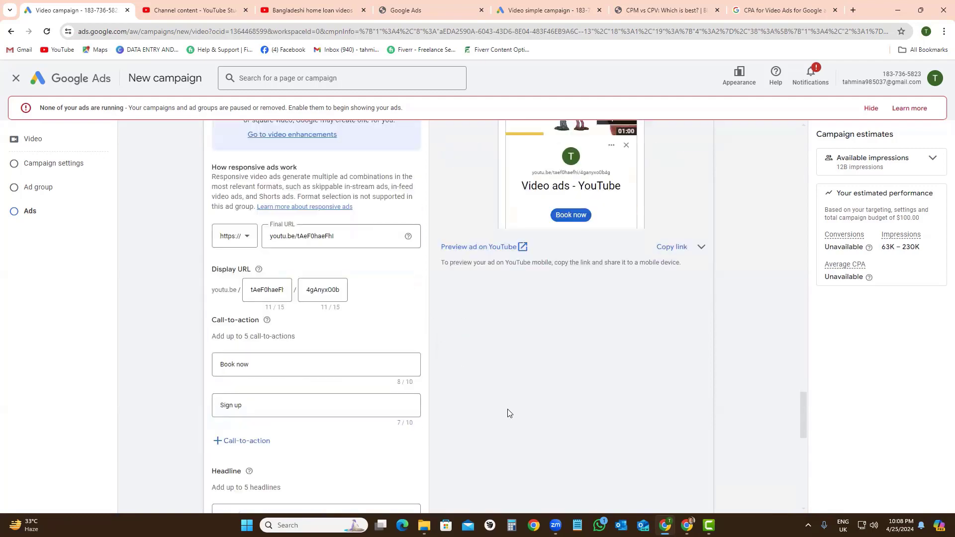
scroll(507, 412, up, 2)
scroll(477, 419, down, 2)
mouse_move(688, 526)
click(691, 486)
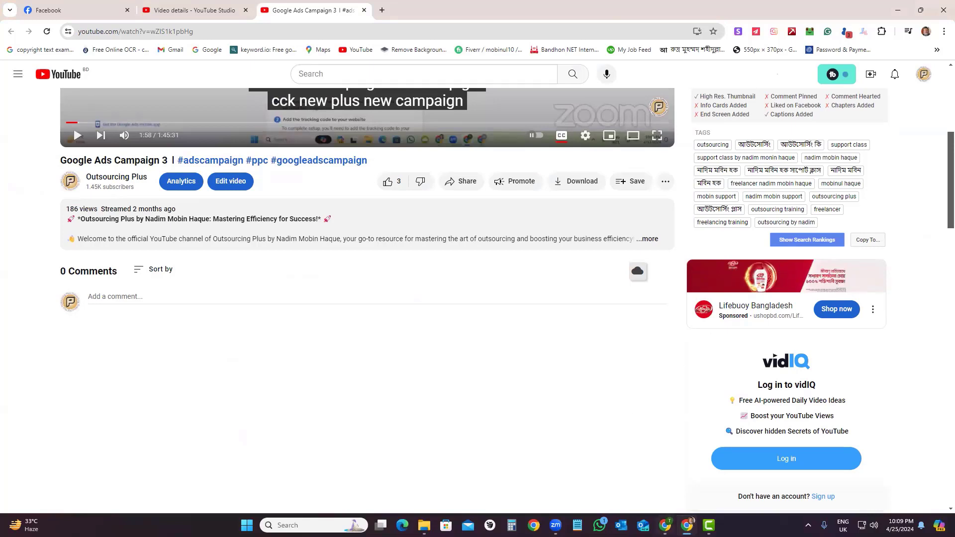
click(665, 526)
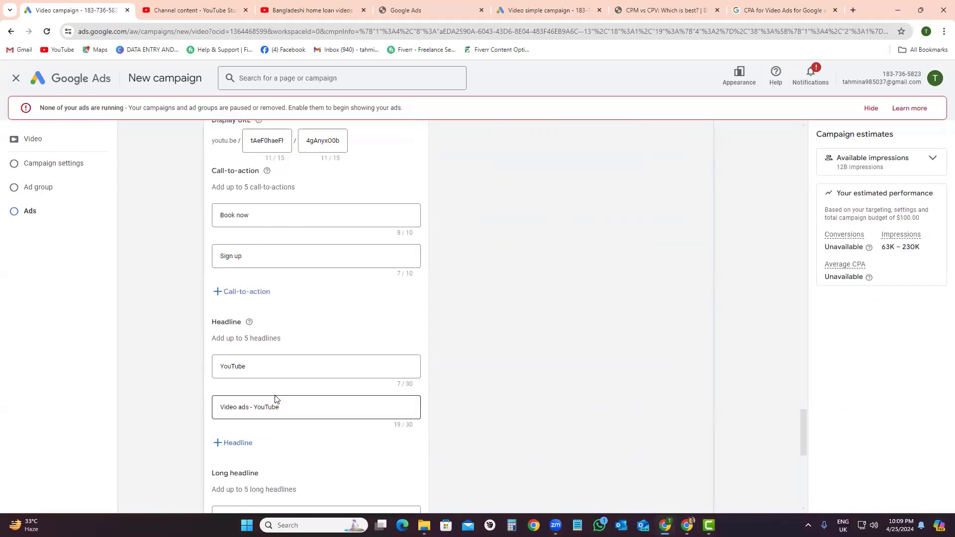
scroll(280, 358, down, 3)
scroll(291, 440, down, 2)
click(290, 382)
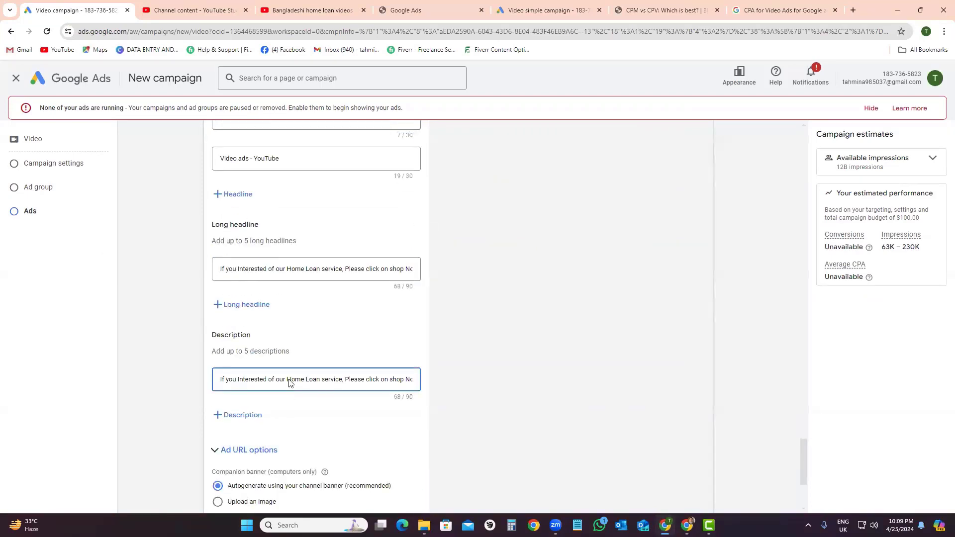
scroll(289, 352, down, 3)
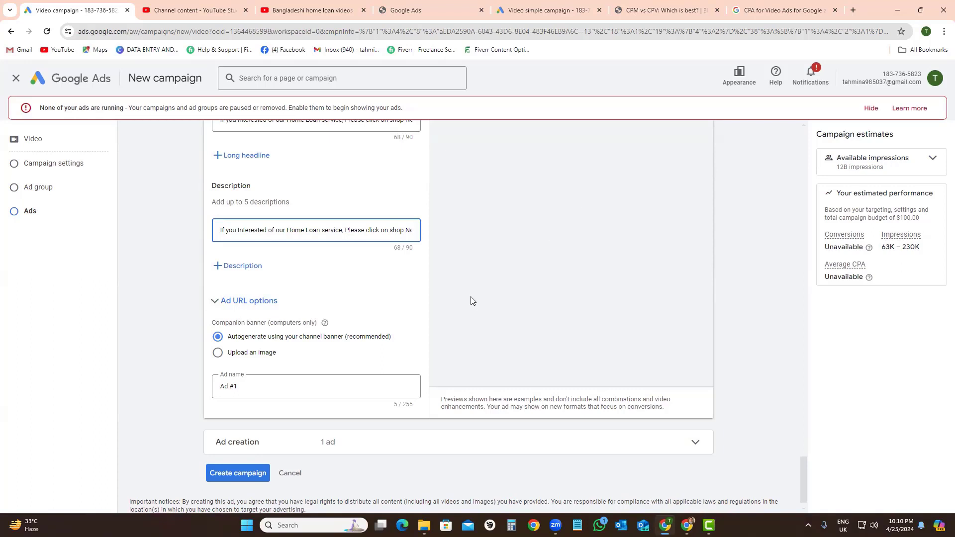
click(217, 354)
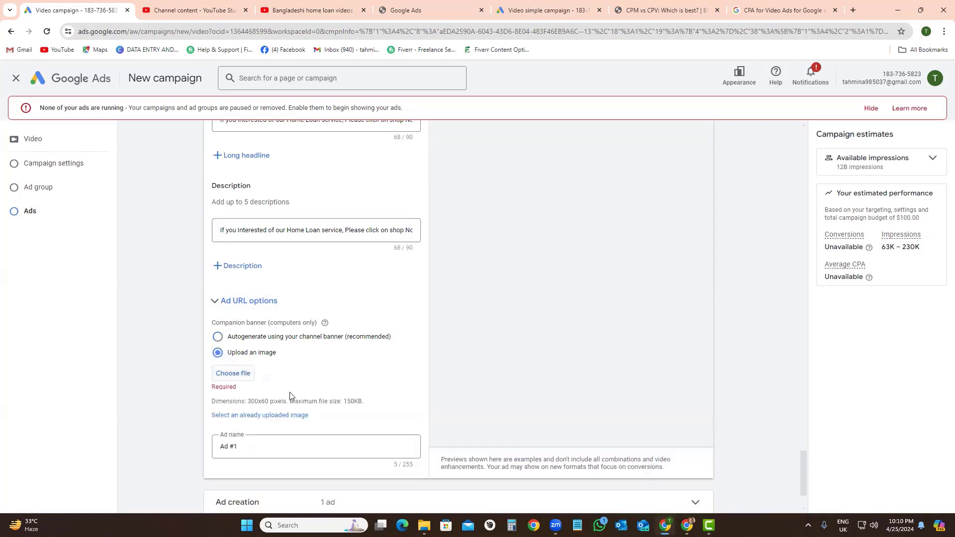
click(224, 374)
scroll(43, 195, down, 3)
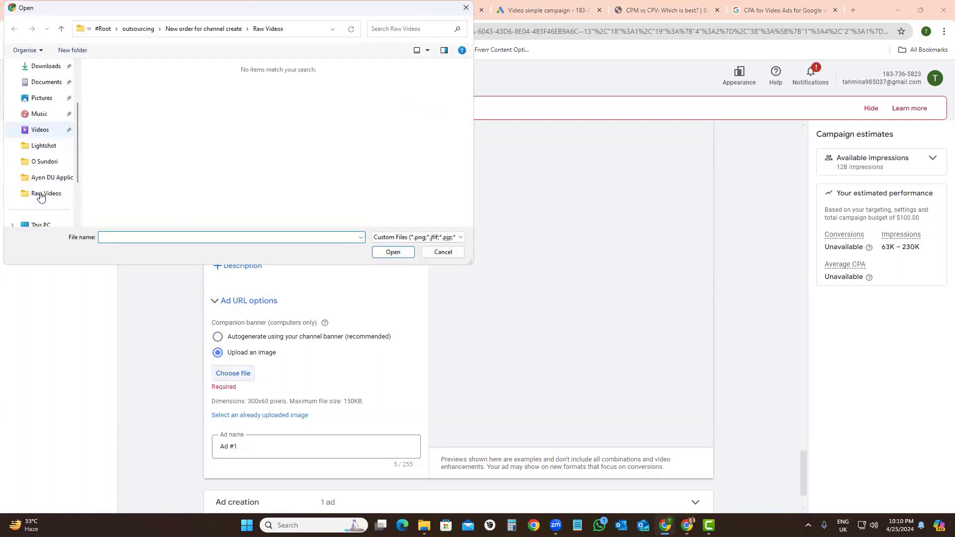
click(20, 204)
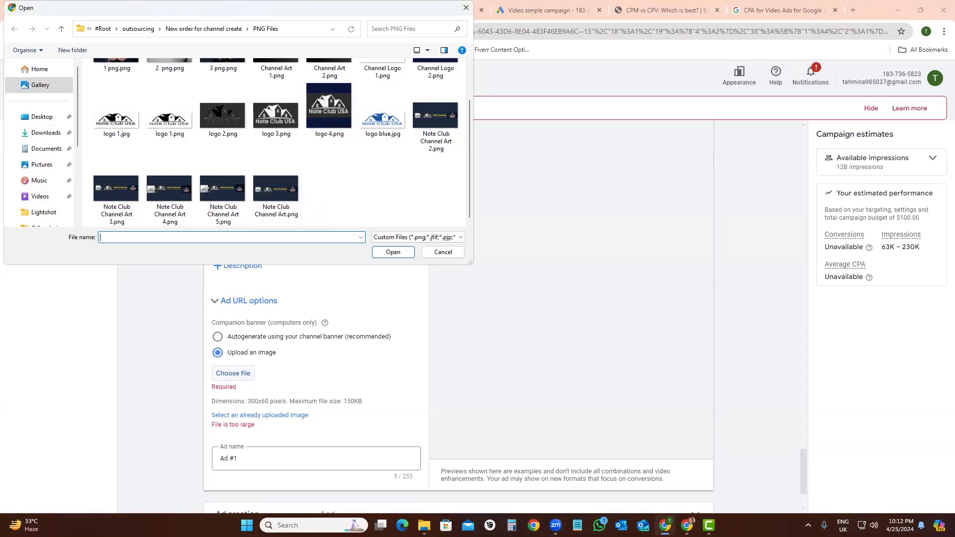
click(687, 526)
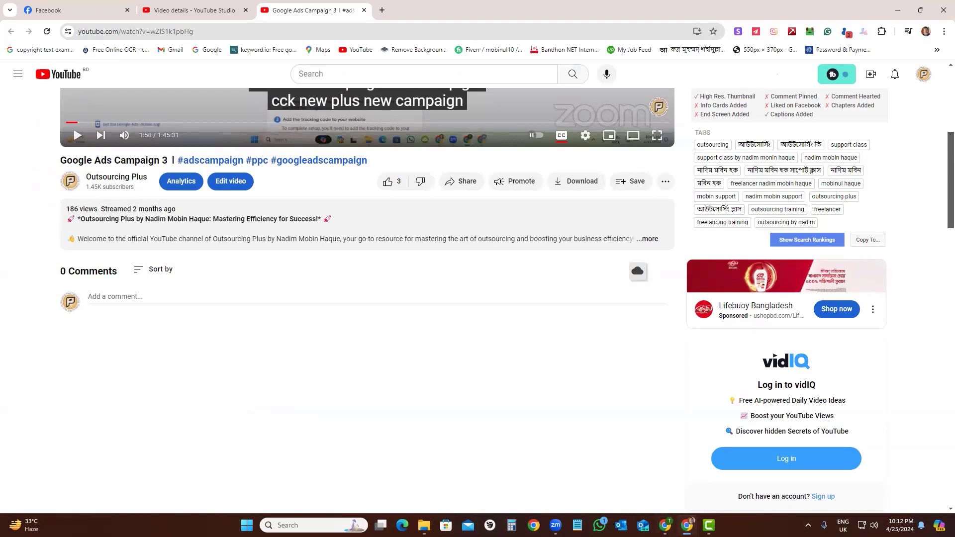
mouse_move(665, 526)
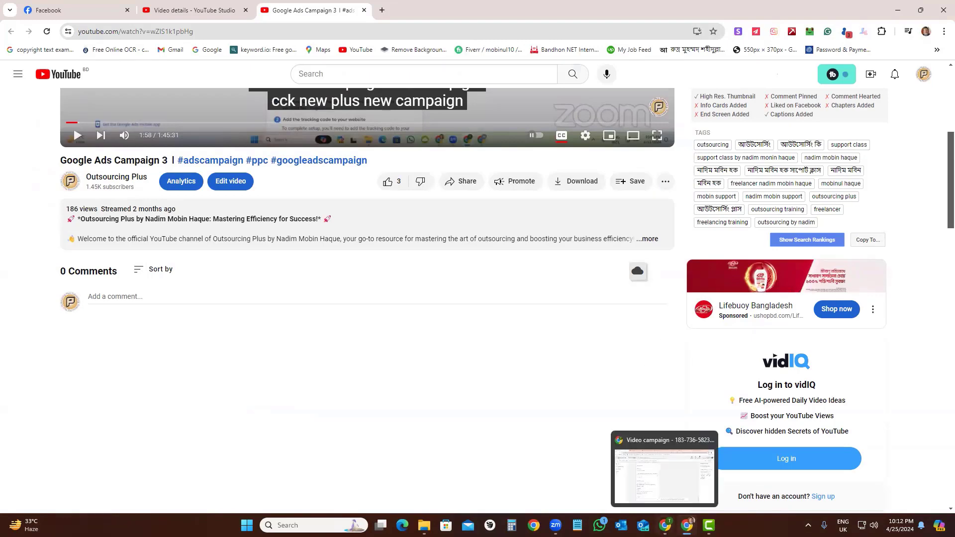
click(665, 475)
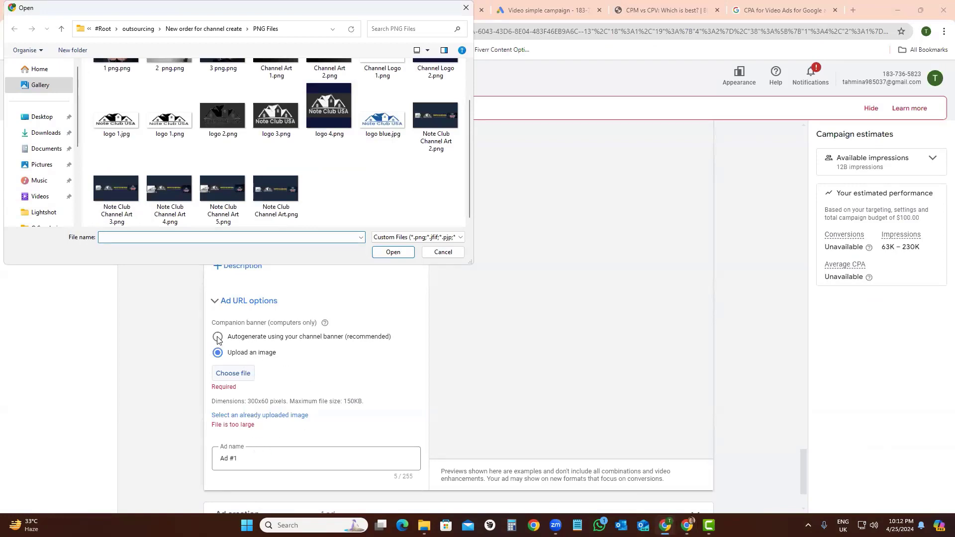
click(443, 252)
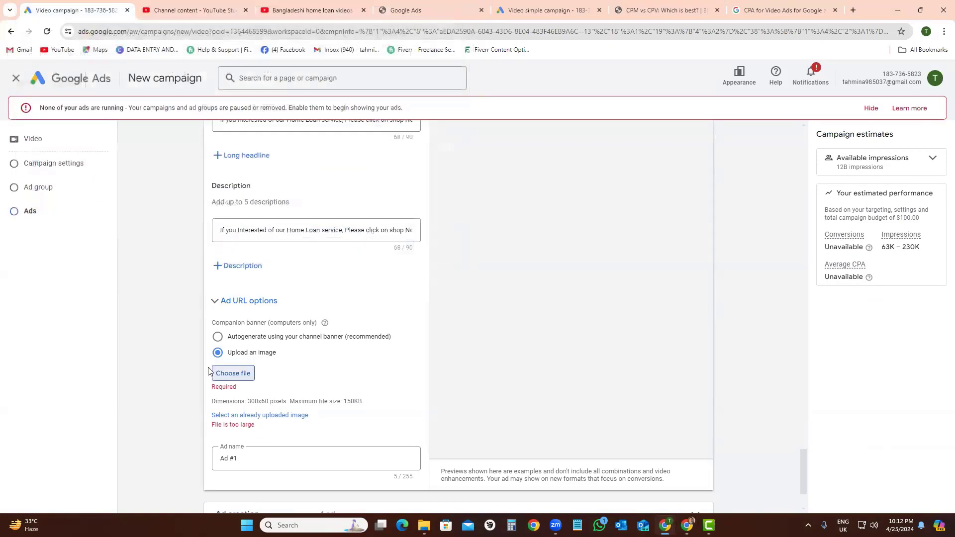
click(218, 337)
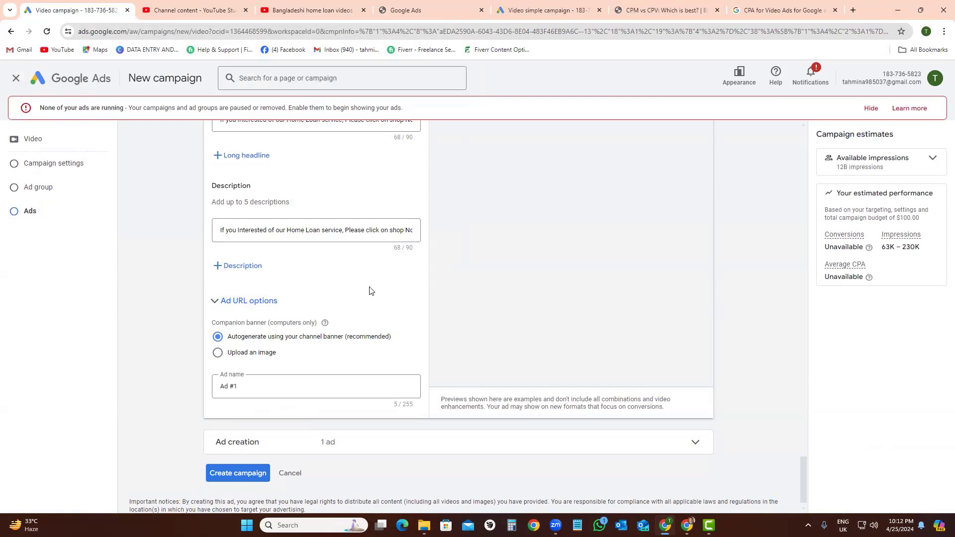
Step: Replace the default ad name 'Ad #1' with 'Notes Club Home loan'
scroll(363, 284, up, 10)
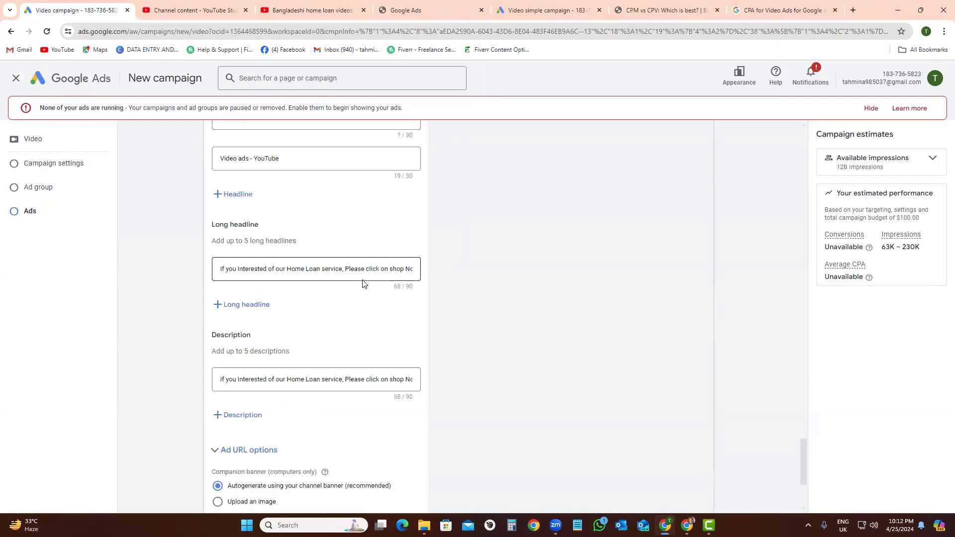
scroll(363, 279, up, 1)
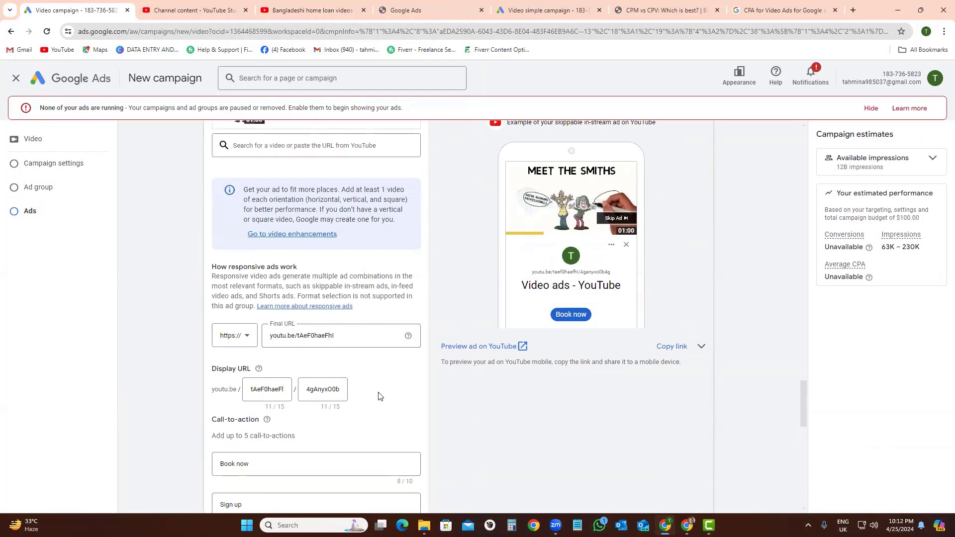
scroll(378, 396, down, 5)
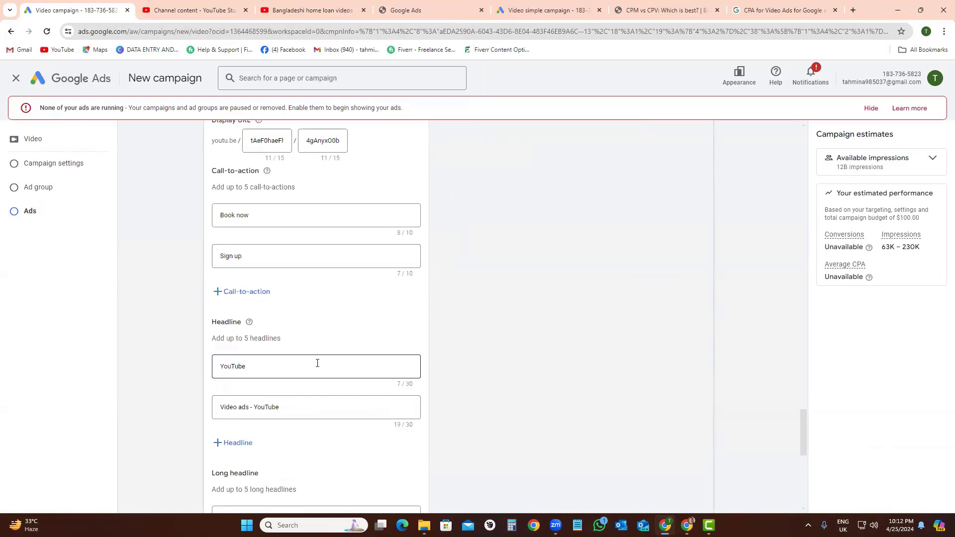
scroll(317, 364, down, 3)
scroll(315, 347, down, 1)
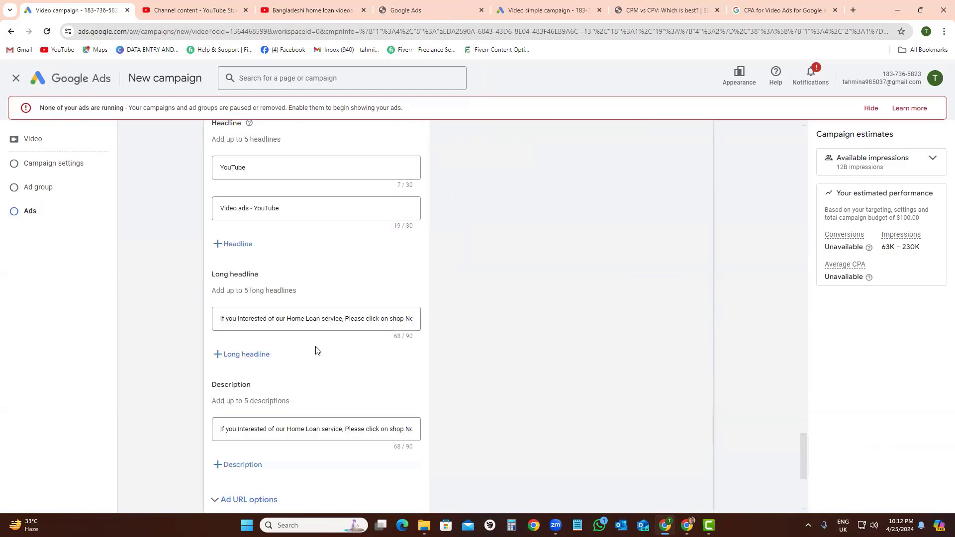
scroll(305, 345, down, 2)
scroll(315, 371, down, 2)
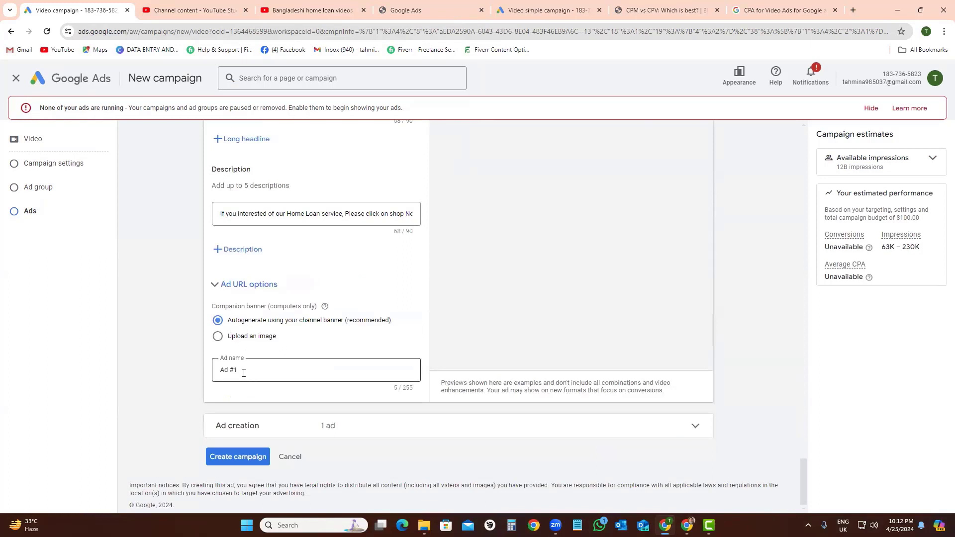
click(261, 369)
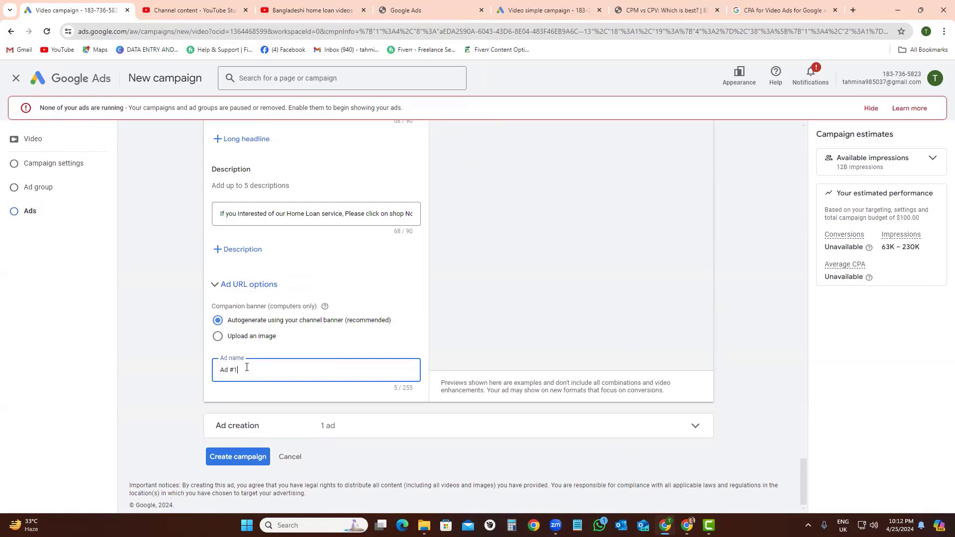
drag(247, 367, 201, 378)
text(Notes Club Home )
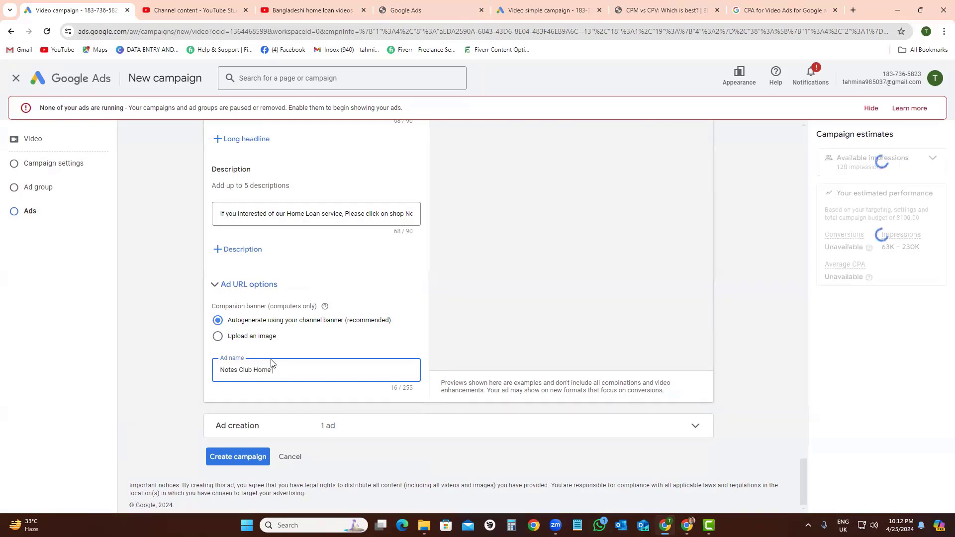
text(loan)
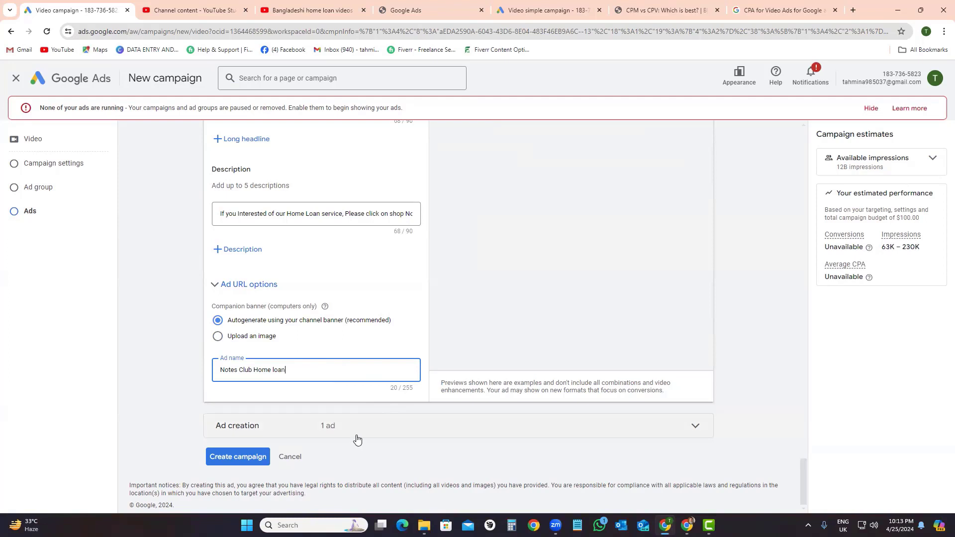
Step: Submit the campaign and pass Google's identity check by entering the SMS verification code
click(235, 461)
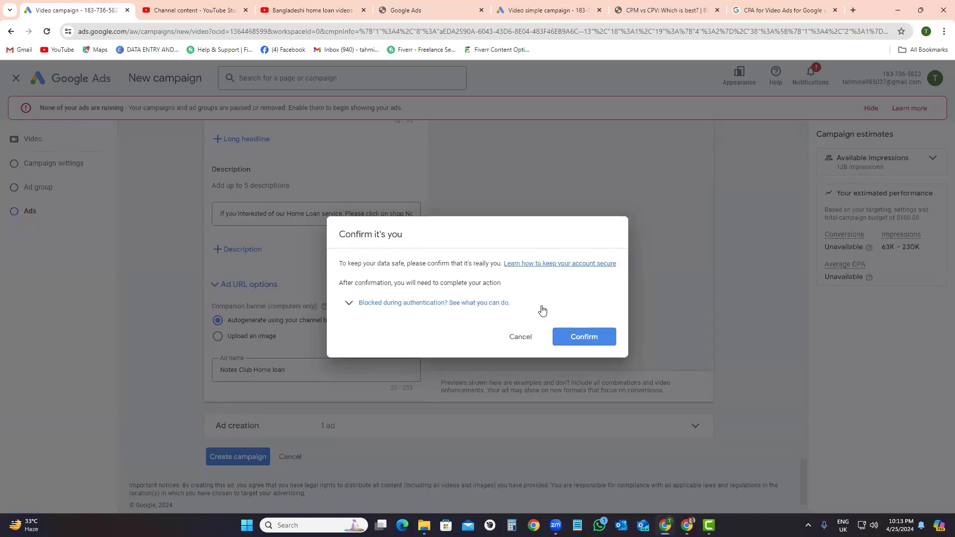
click(580, 338)
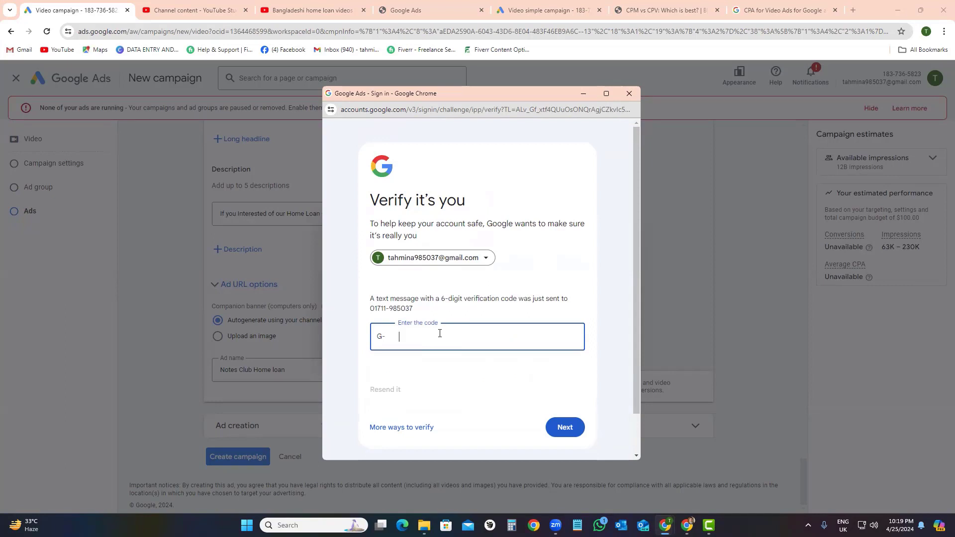
click(565, 429)
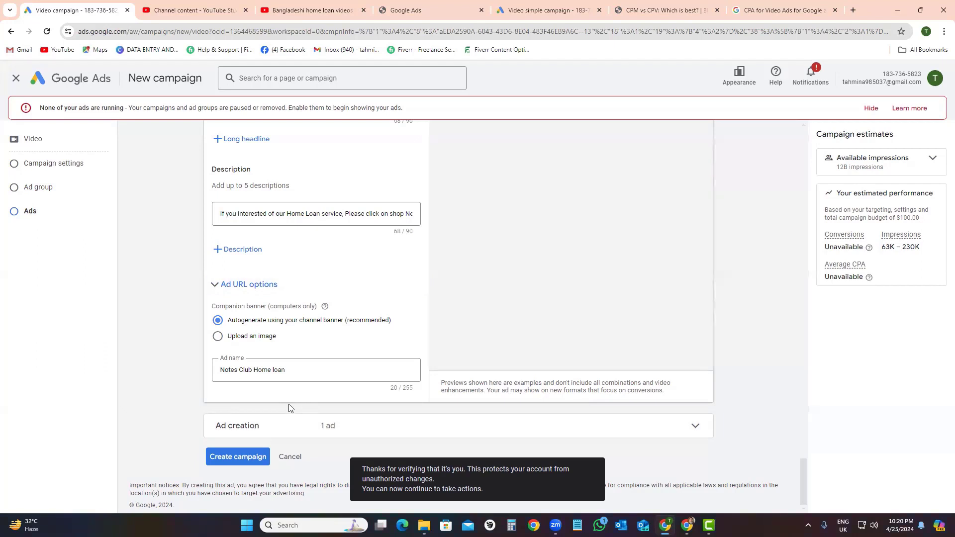
Step: Create the 'Video Conversions - Notes Club' campaign and go to its overview page
click(236, 458)
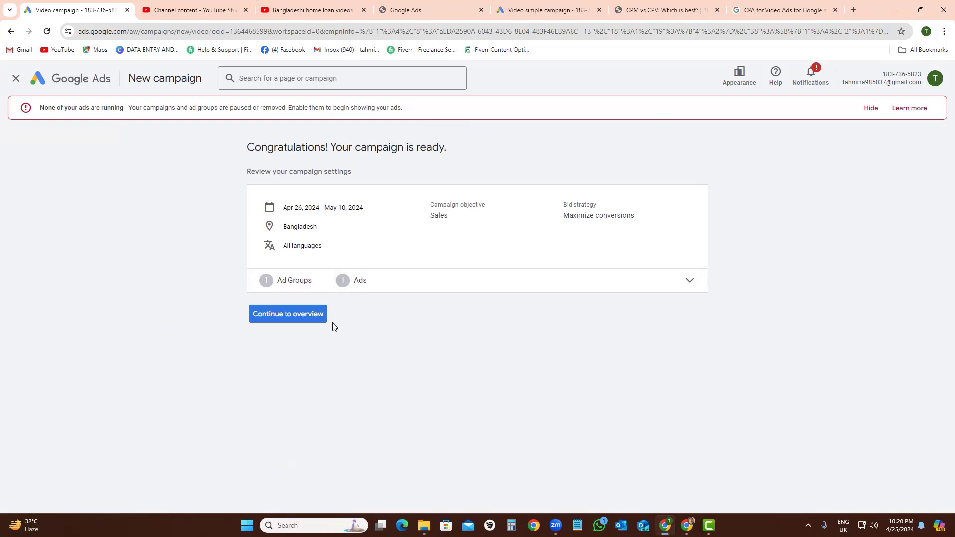
click(298, 316)
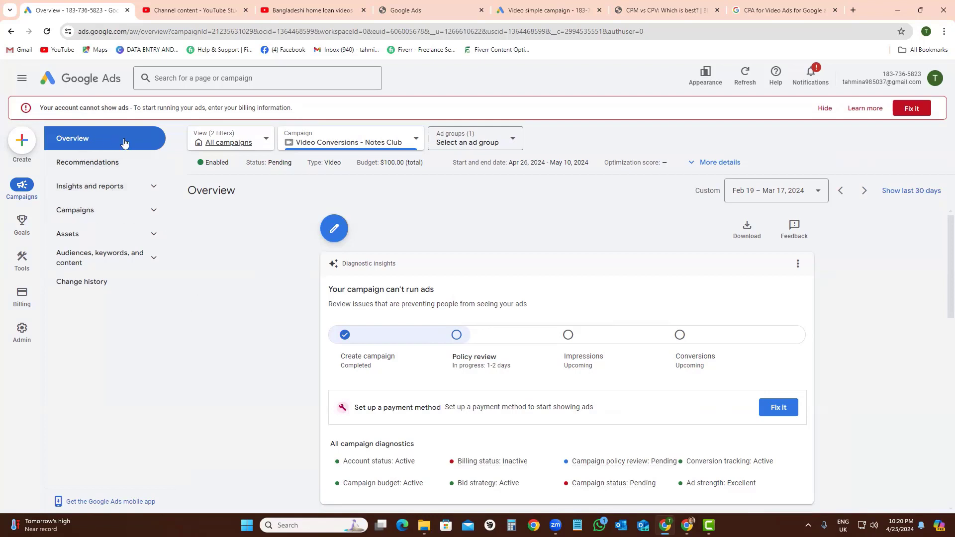
Step: Review the all-campaigns overview showing 'Video Conversions - Notes Club' pending, then switch to Camtasia
click(226, 144)
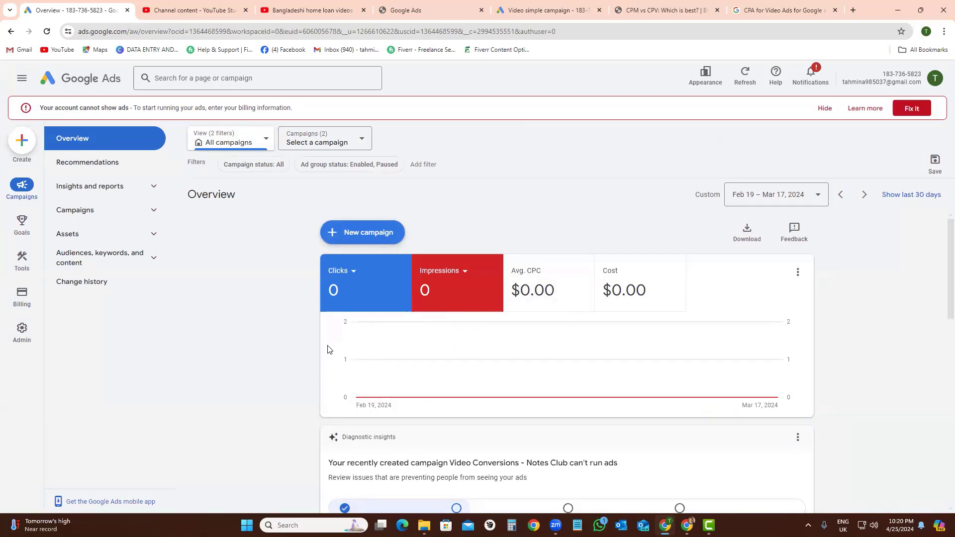
scroll(325, 349, down, 1)
scroll(326, 349, down, 1)
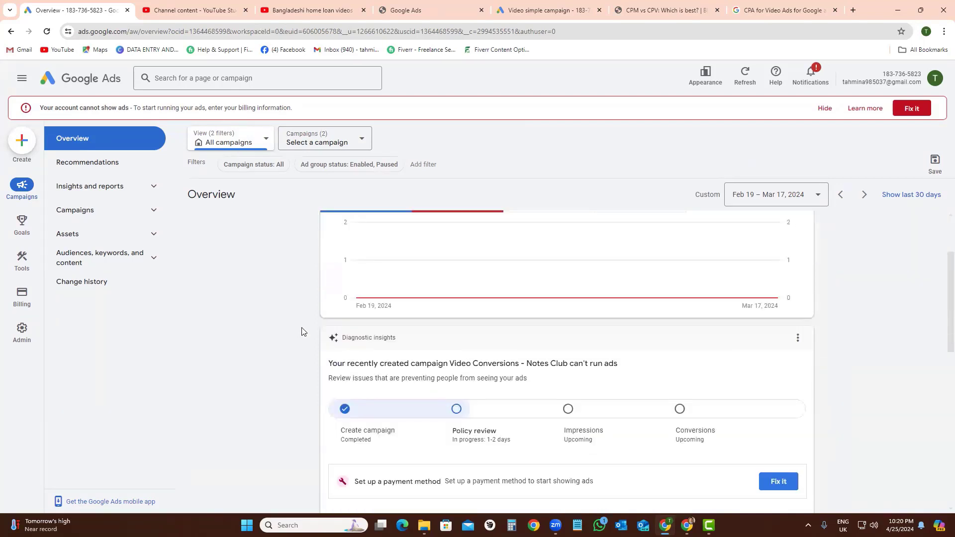
scroll(301, 331, down, 5)
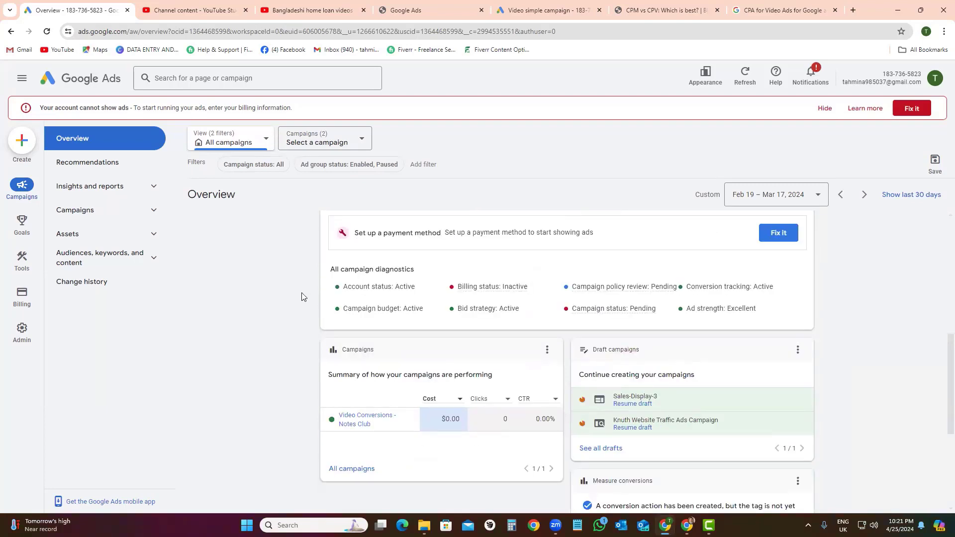
scroll(302, 297, down, 2)
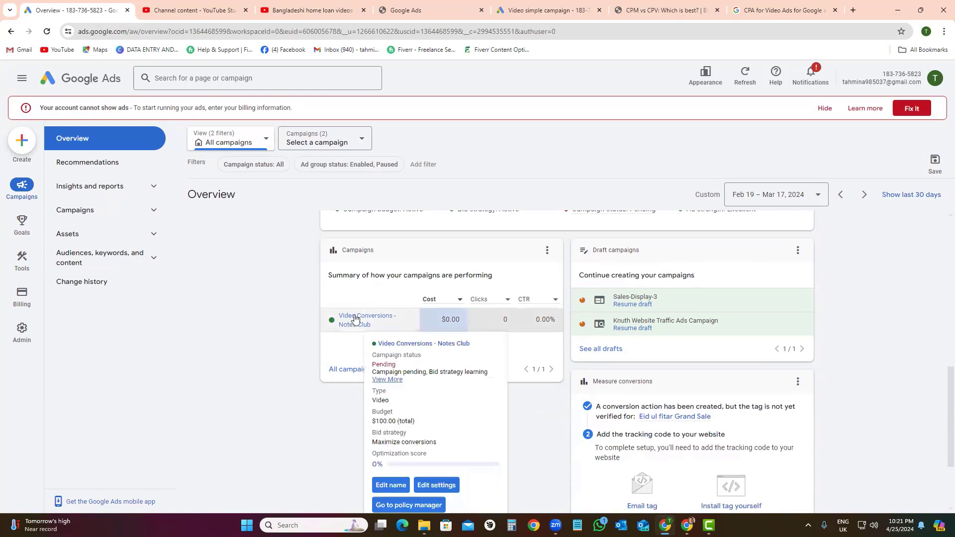
mouse_move(361, 330)
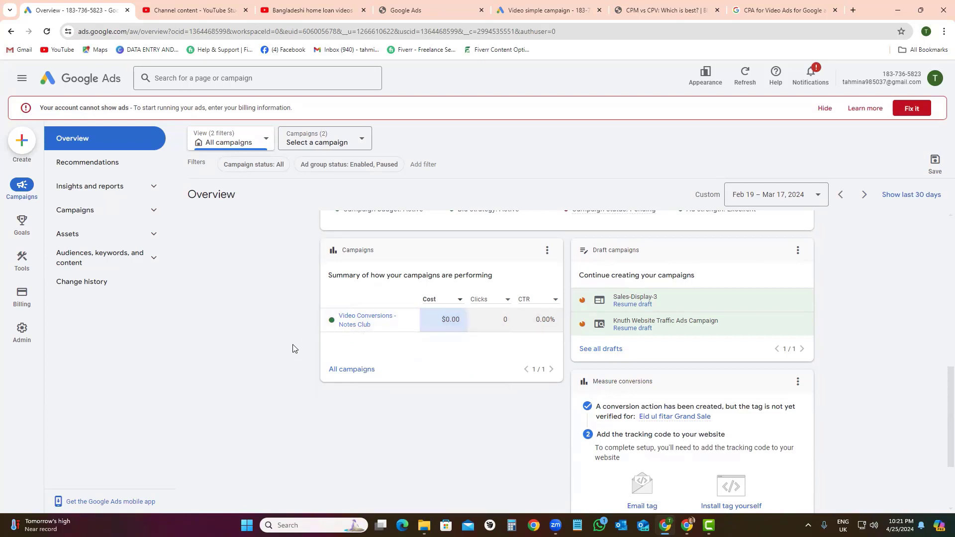
scroll(828, 281, down, 2)
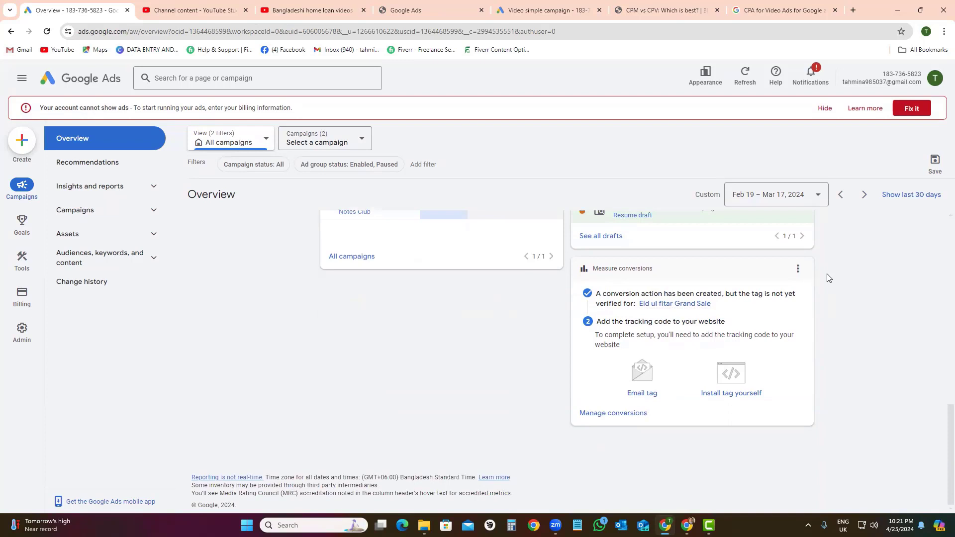
scroll(297, 333, up, 3)
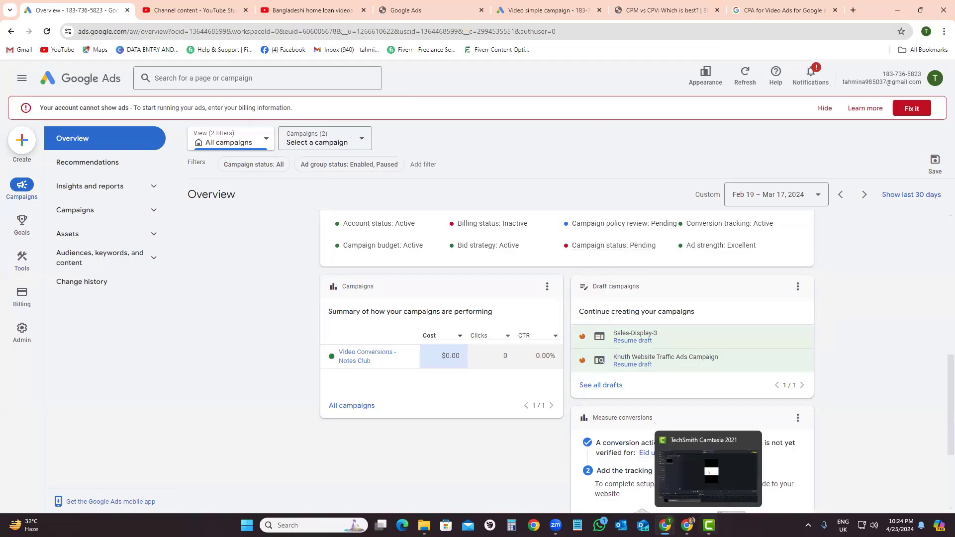
click(709, 525)
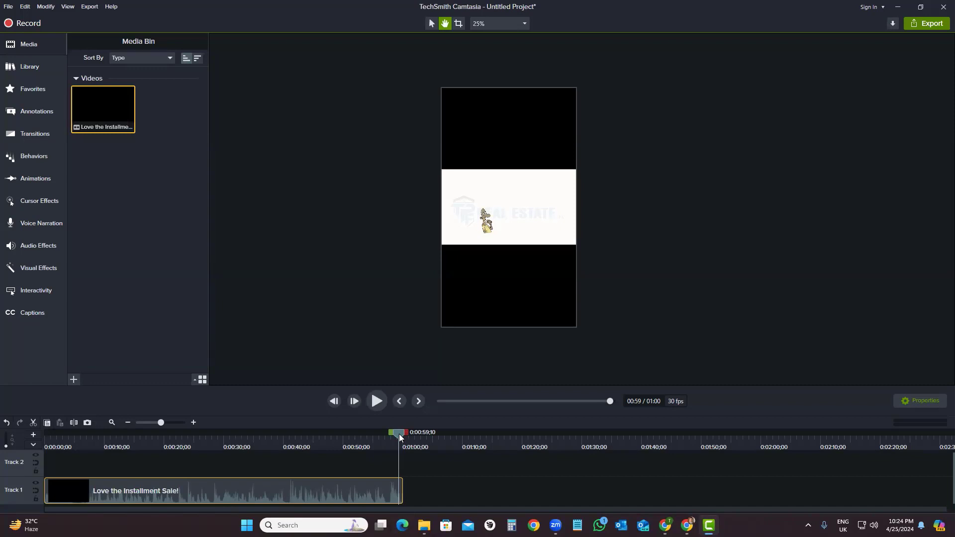
Step: Split the 'Love the Installment Sale!' clip at 0:57;17 and delete the short end piece
drag(399, 434, 390, 436)
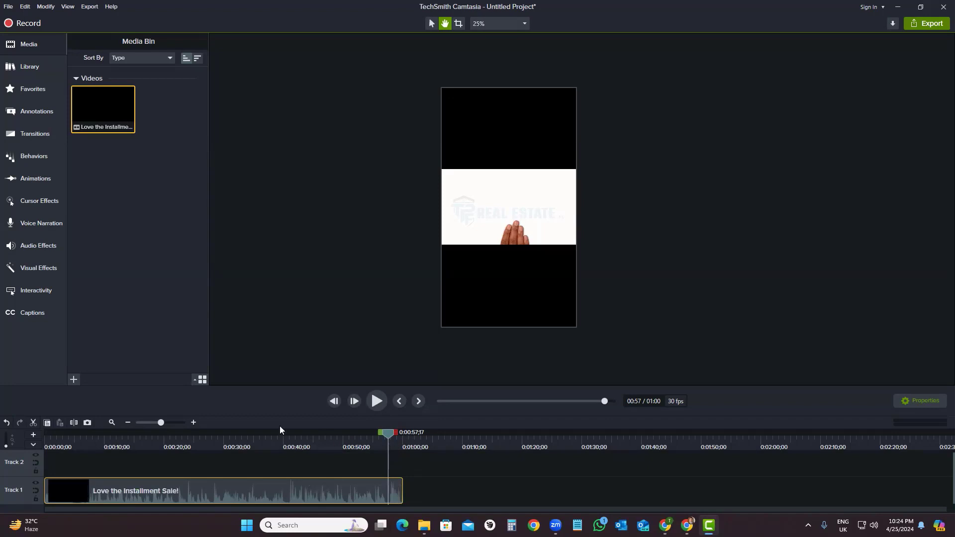
click(75, 423)
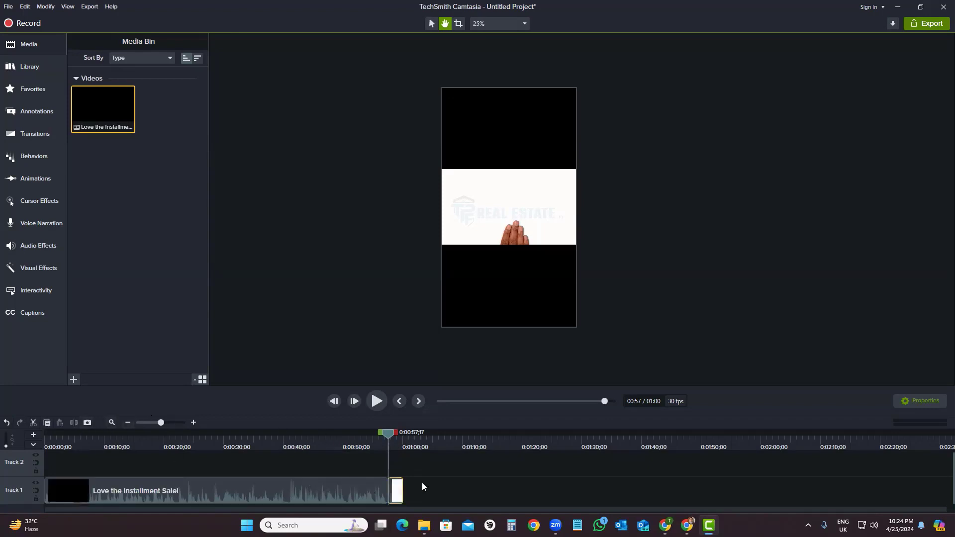
key(Delete)
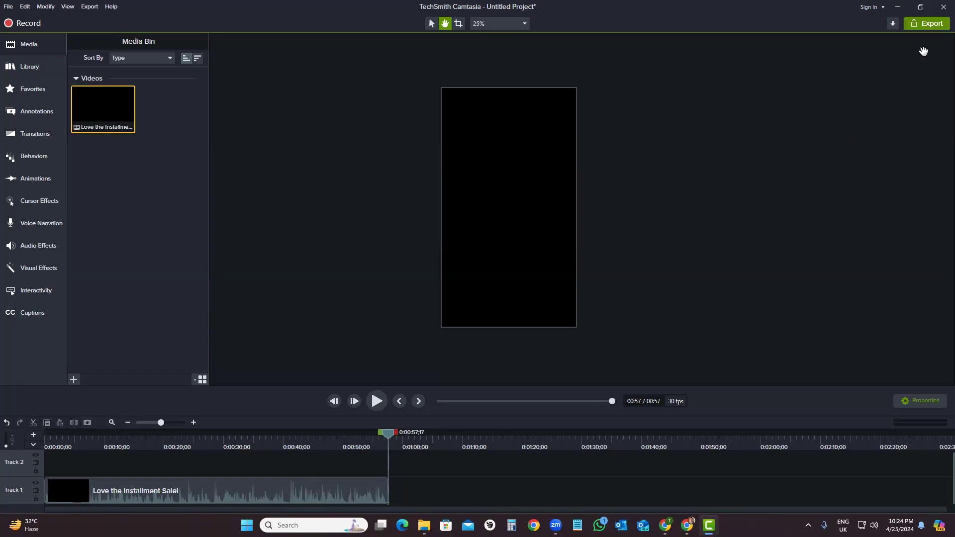
Step: Start a Local File export with Custom production settings, MP4 Smart Player format and default options
click(928, 23)
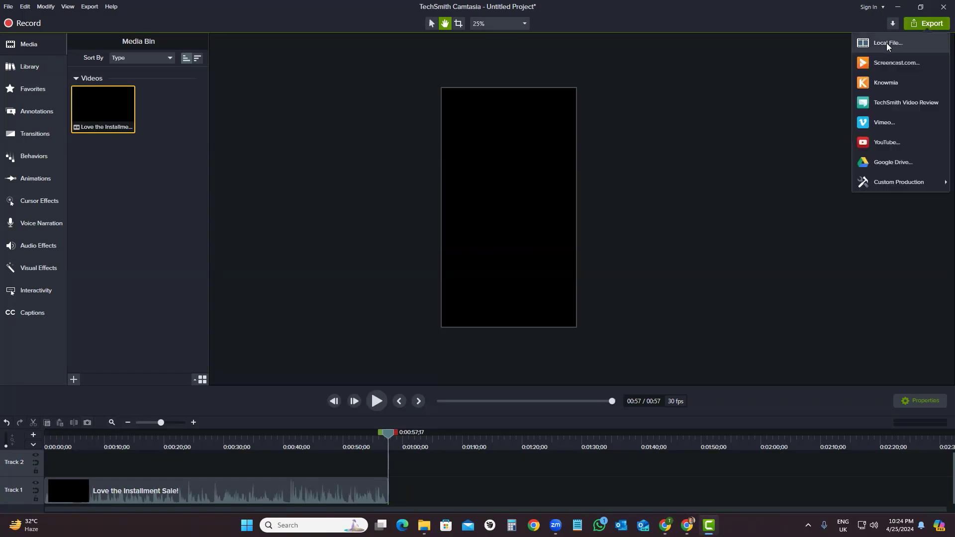
click(888, 44)
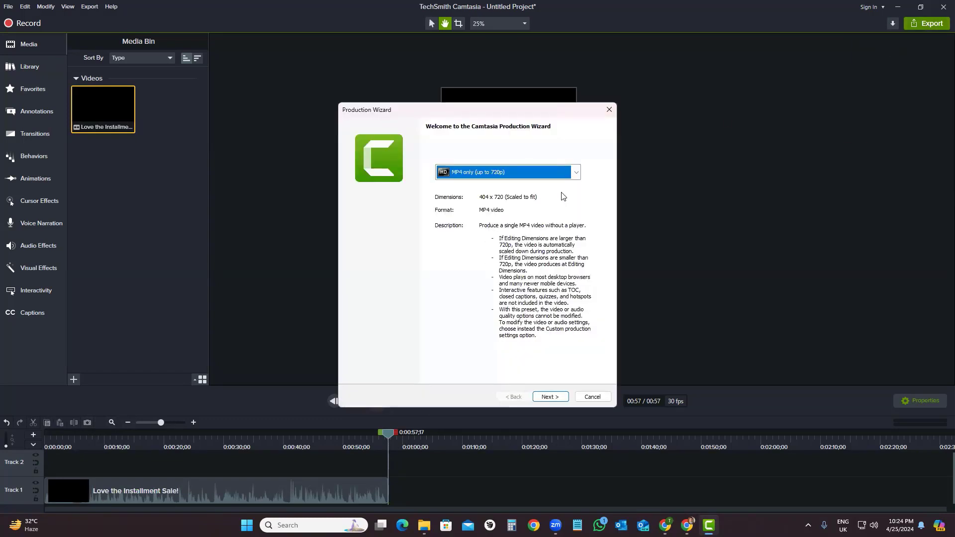
click(576, 172)
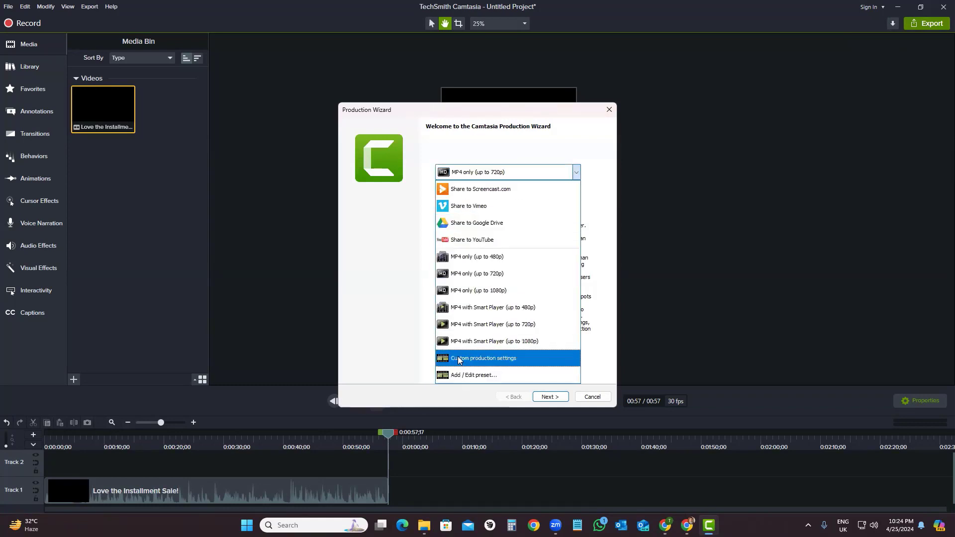
click(458, 359)
click(550, 397)
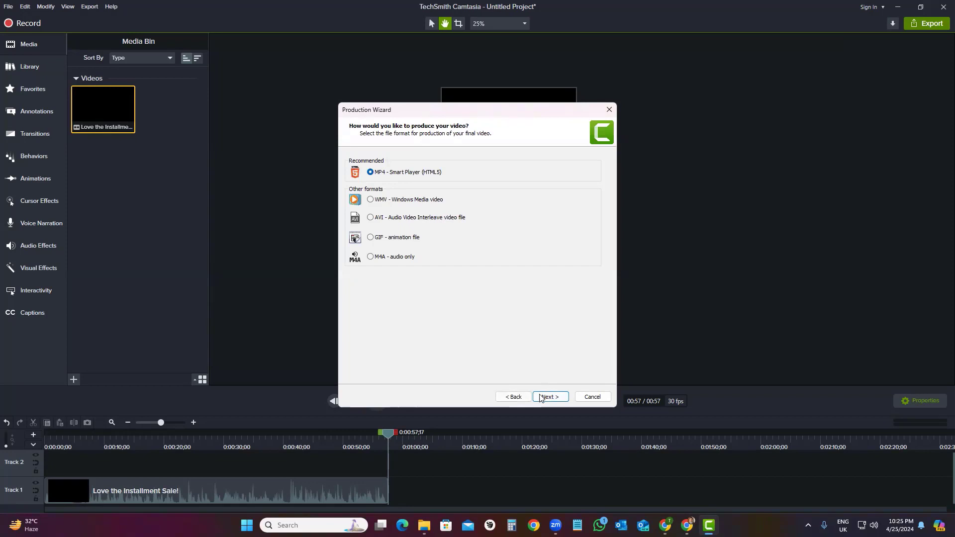
click(547, 397)
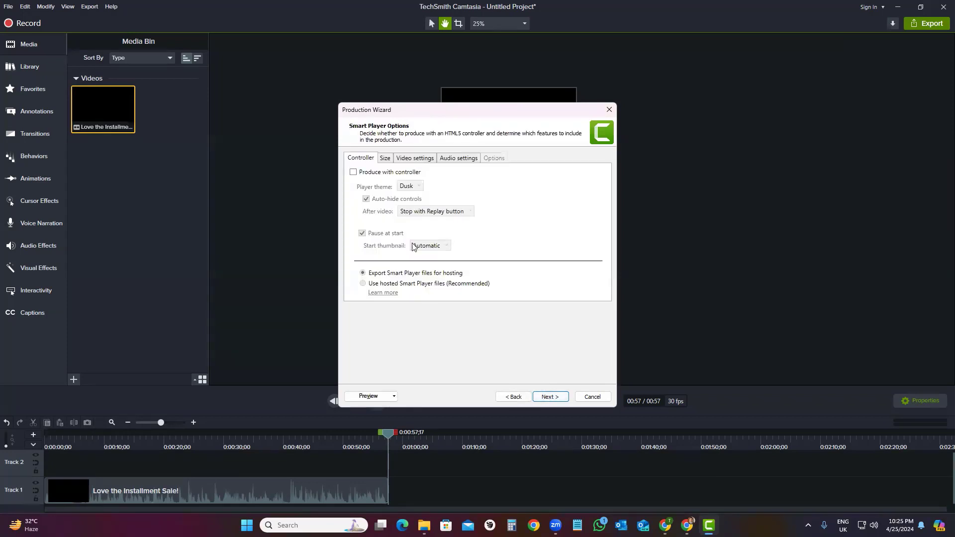
click(547, 398)
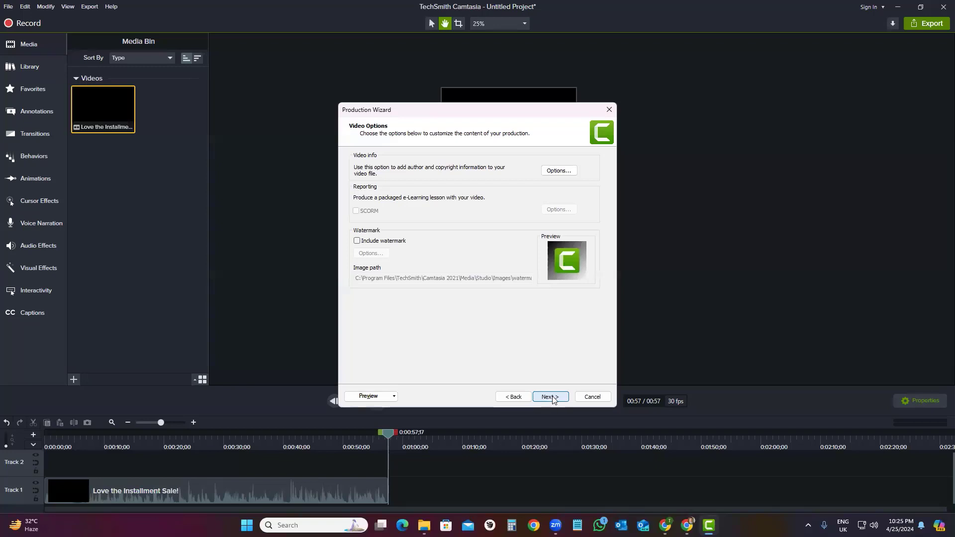
click(552, 398)
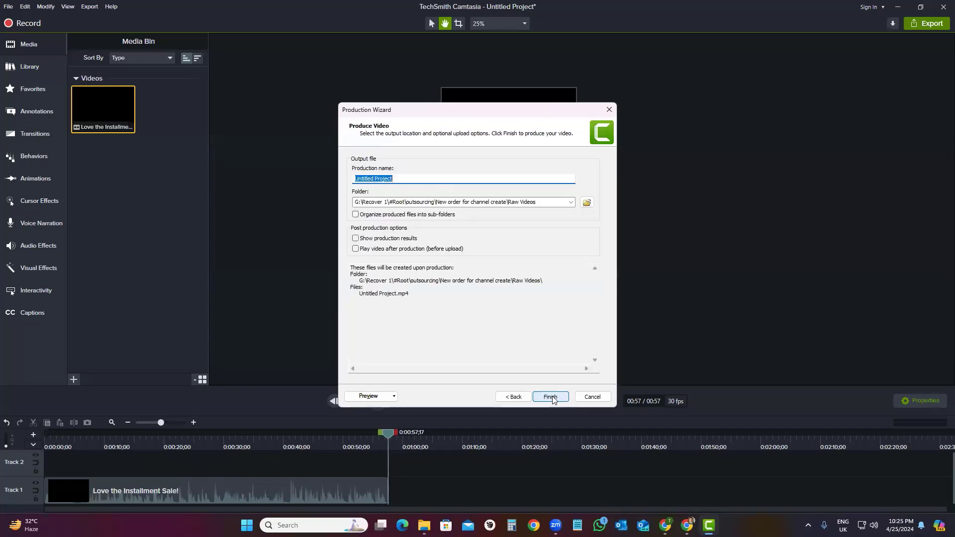
Step: Name the production 'Ads for Note Club shor 1' and render it
click(411, 179)
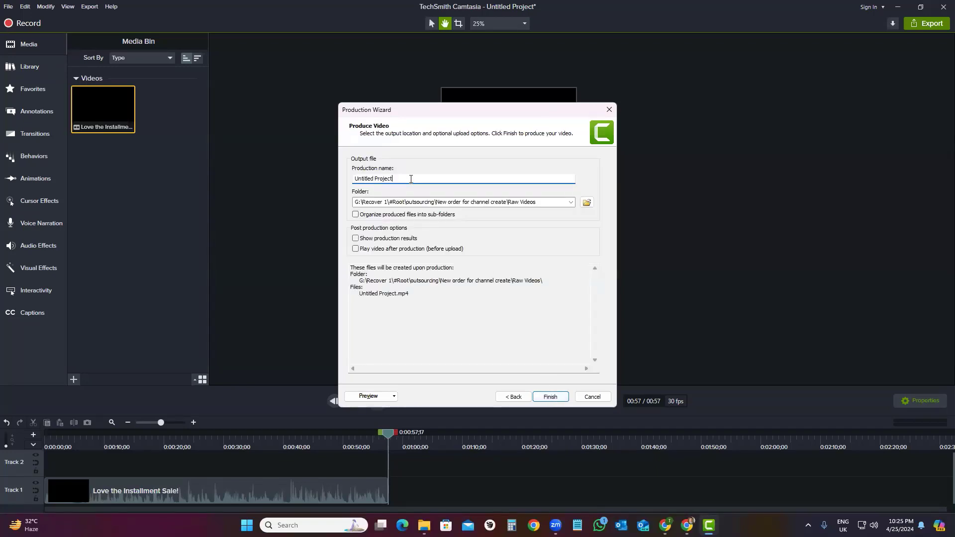
drag(355, 183, 308, 186)
text(Ads)
text(for Note Club sh)
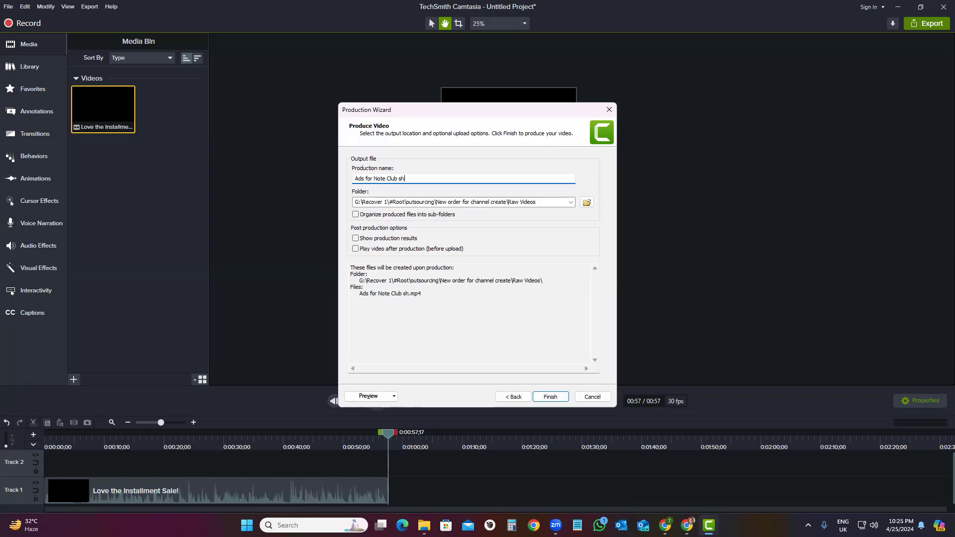
text(or 1)
click(549, 397)
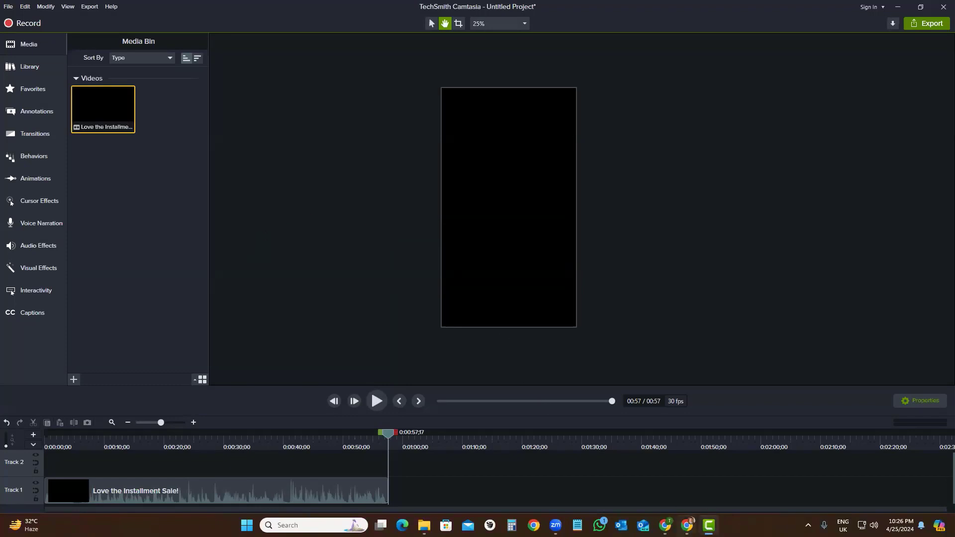
Step: Switch to the YouTube Studio channel content tab in Chrome
mouse_move(687, 526)
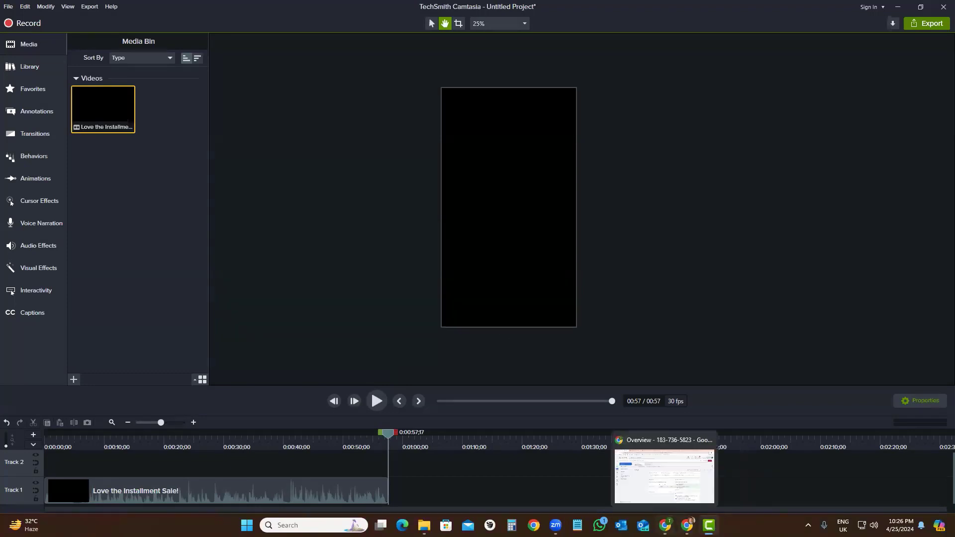
click(666, 526)
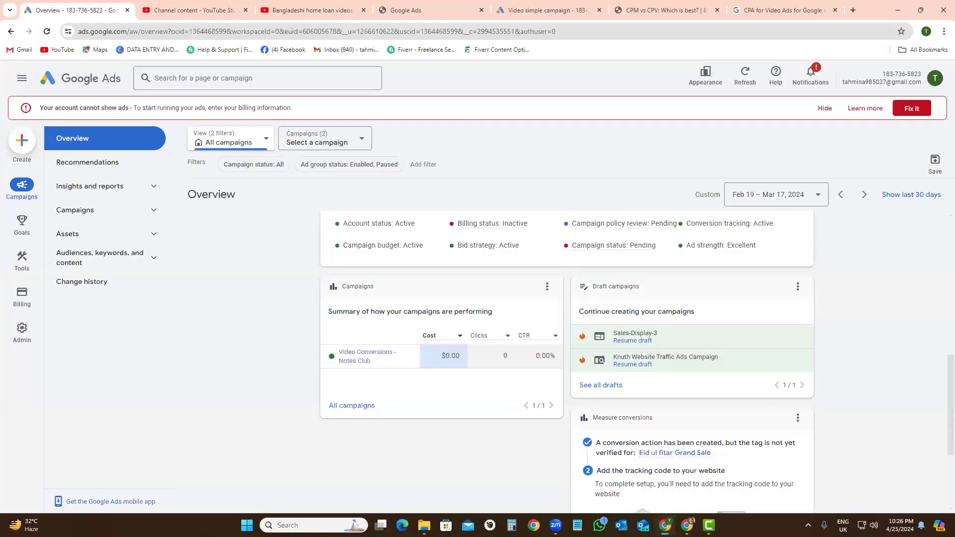
click(203, 10)
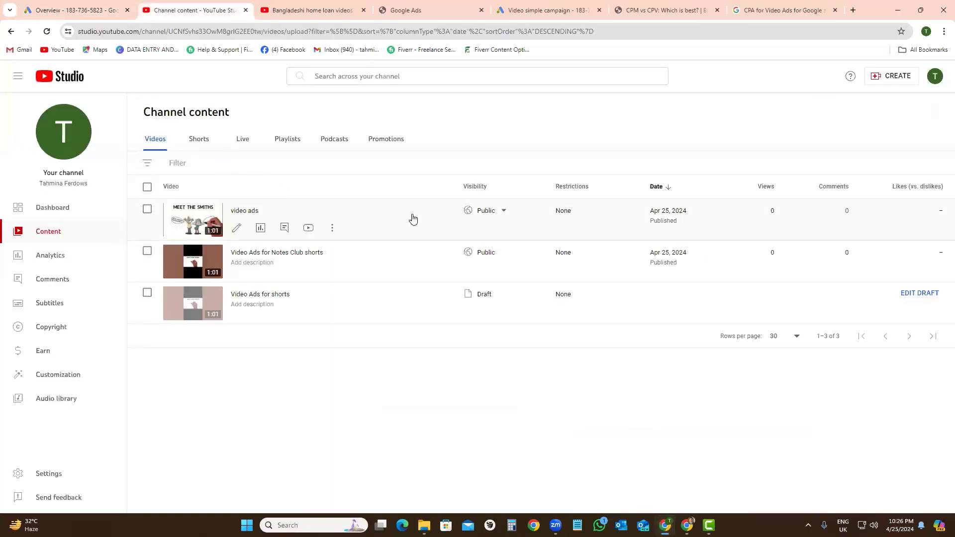
click(897, 76)
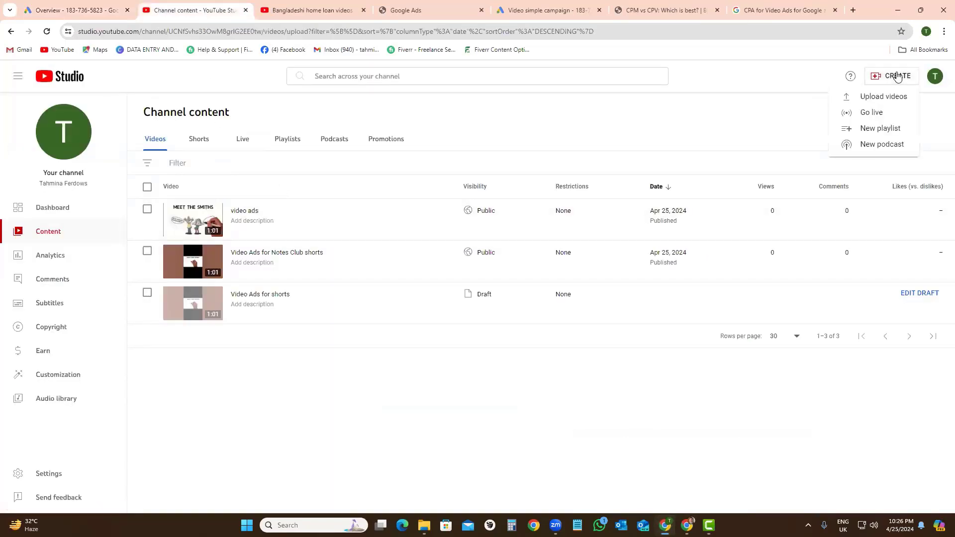
Step: Upload 'Ads for Note Club shor 1.mp4' from the Raw Videos folder to YouTube Studio
click(879, 97)
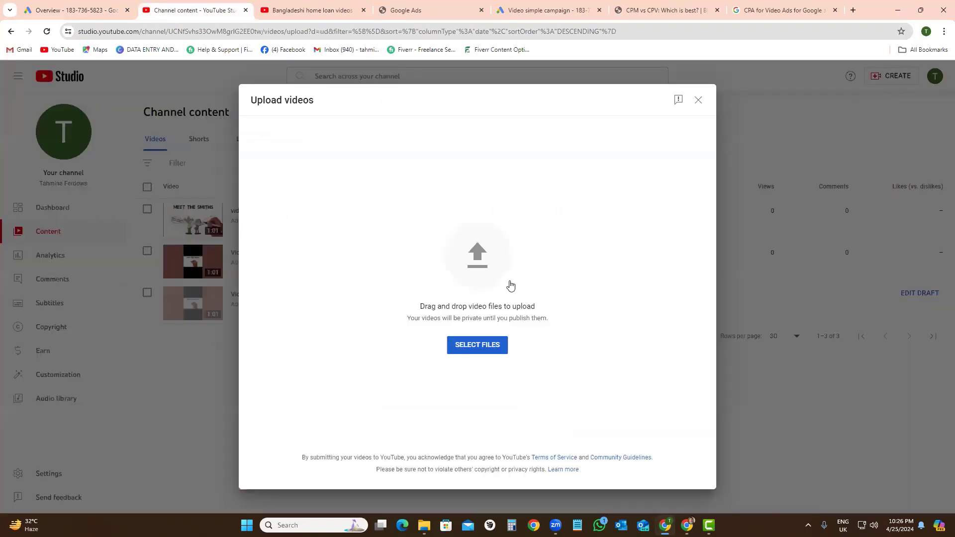
click(469, 346)
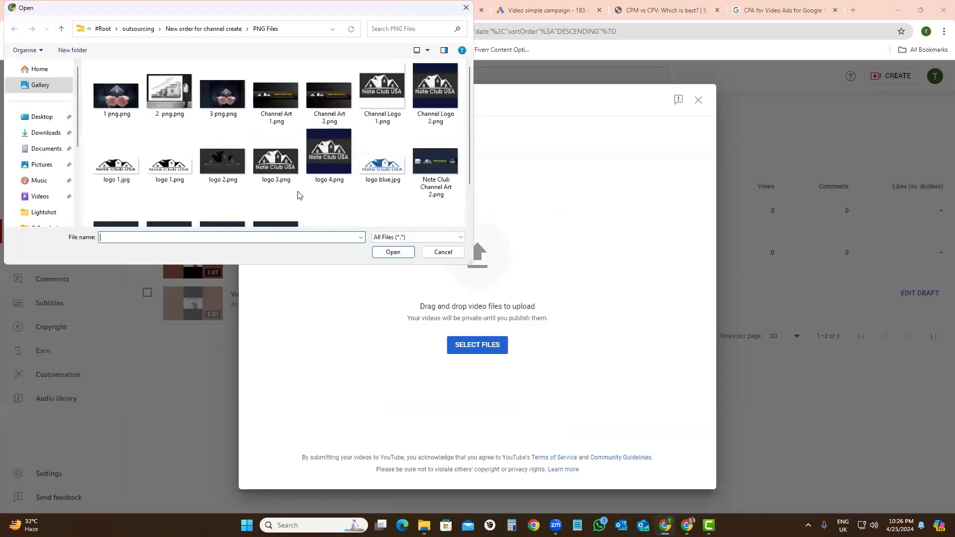
scroll(273, 181, down, 1)
scroll(160, 75, up, 1)
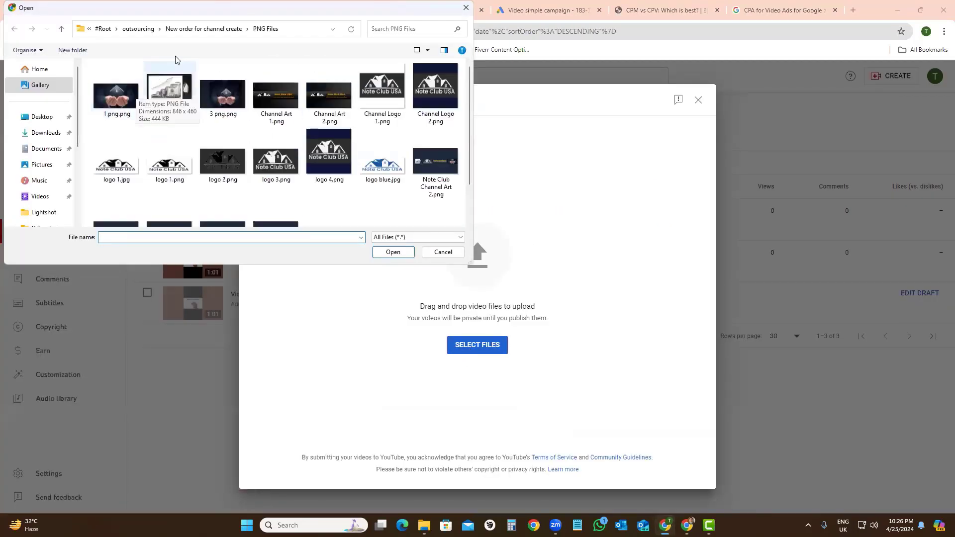
click(203, 28)
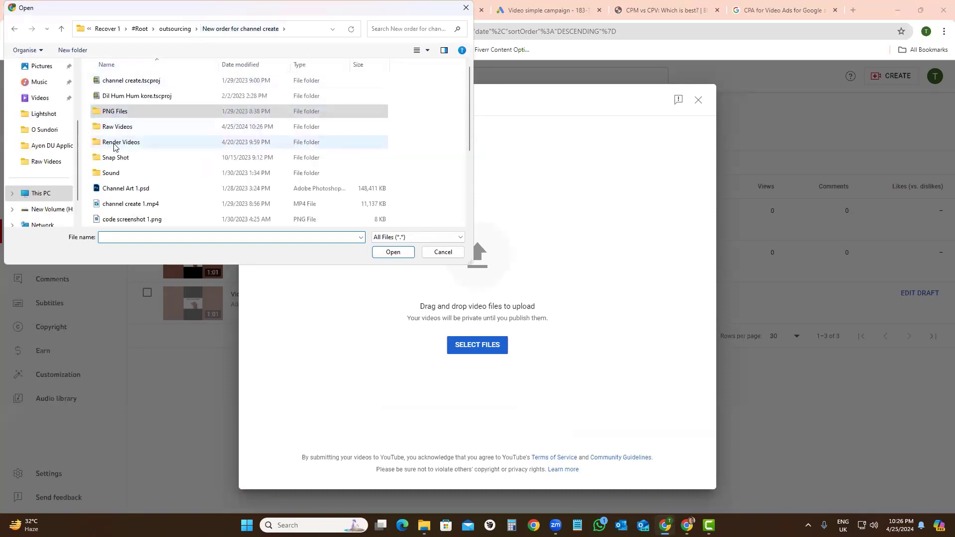
double_click(115, 127)
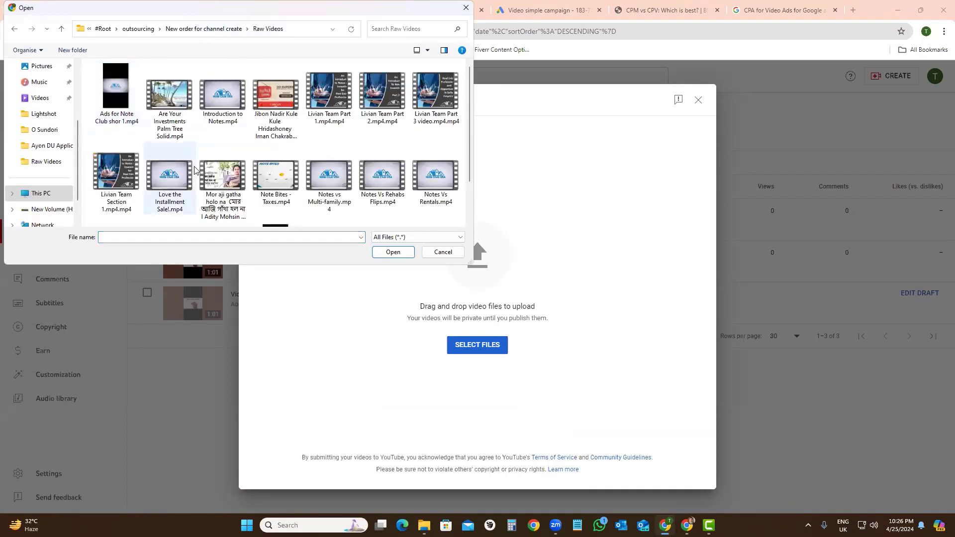
scroll(199, 164, down, 1)
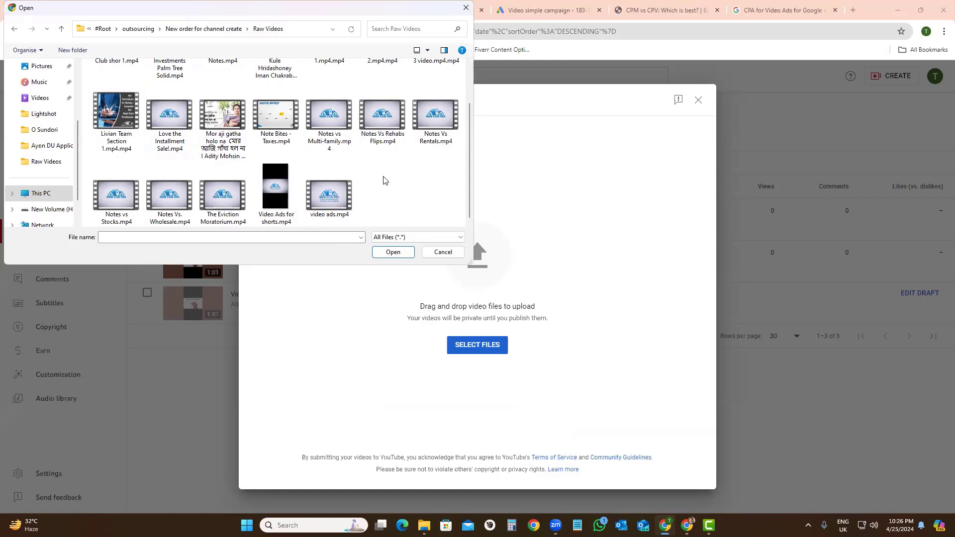
scroll(383, 180, up, 1)
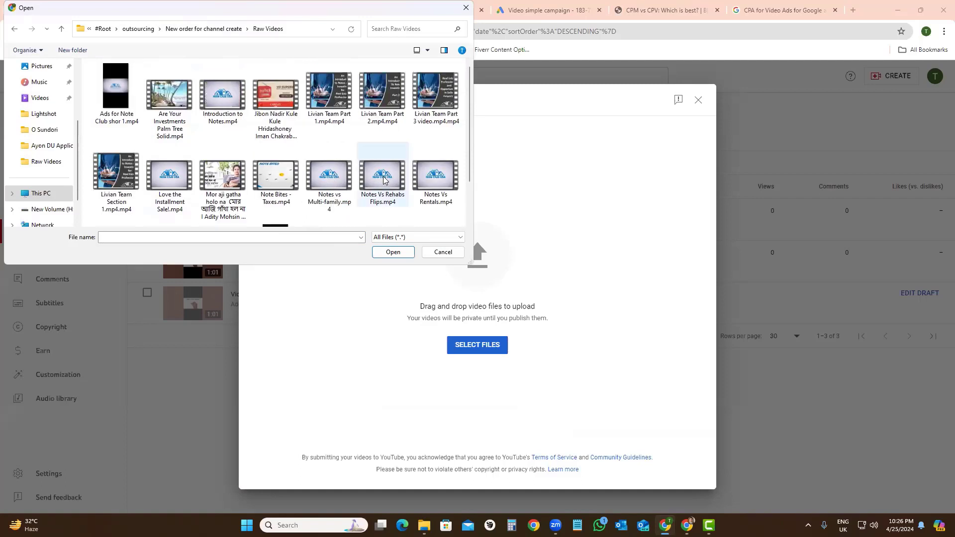
click(120, 122)
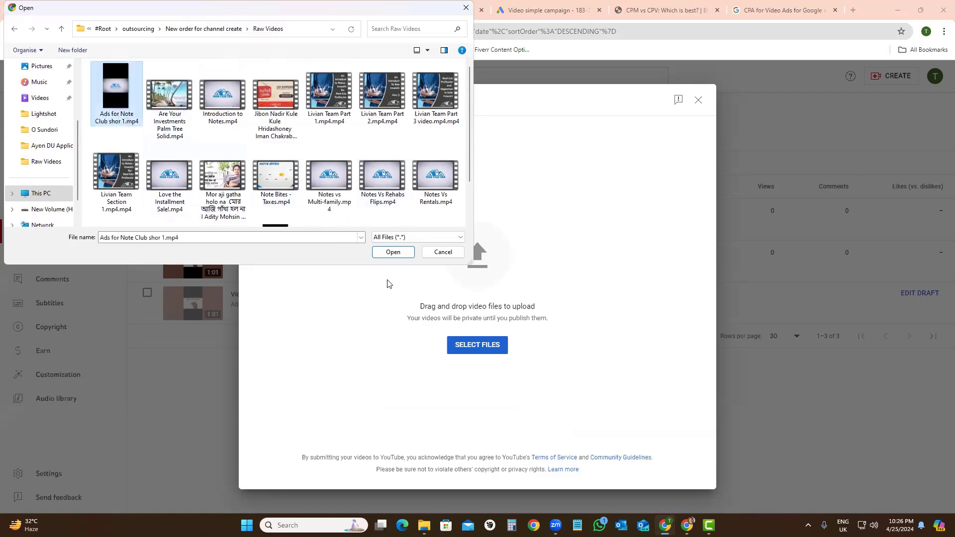
click(392, 251)
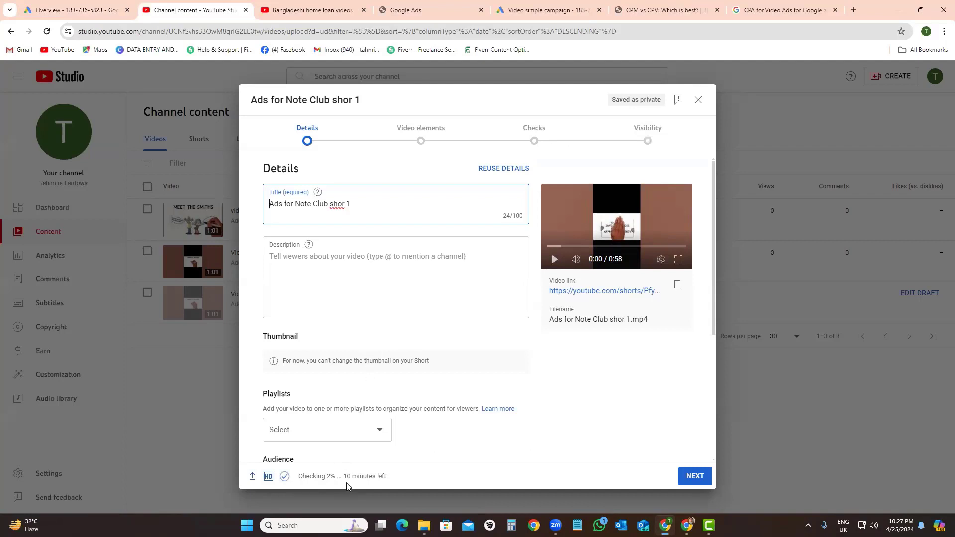
Step: Mark the Short as not made for kids, pass elements and checks, and set visibility to Public
scroll(351, 331, down, 3)
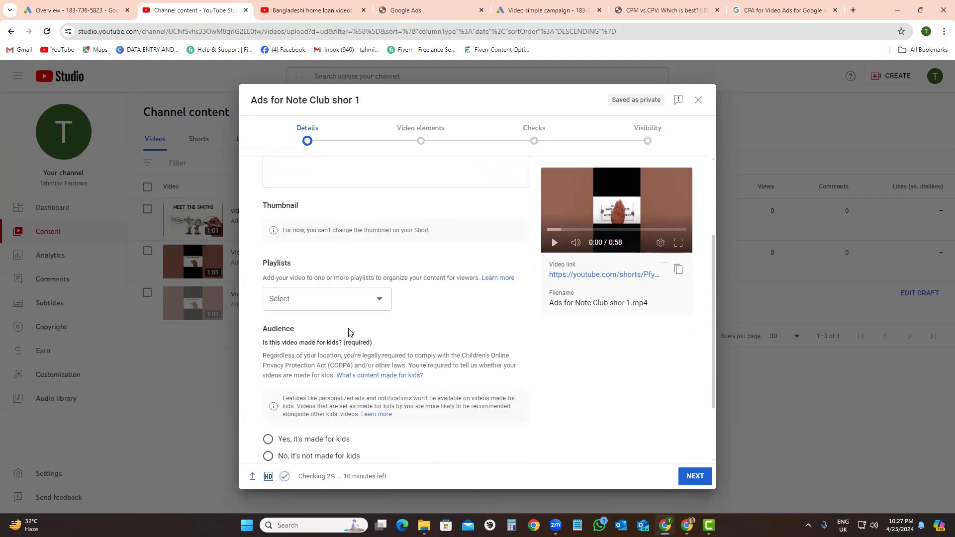
scroll(348, 332, down, 2)
click(268, 369)
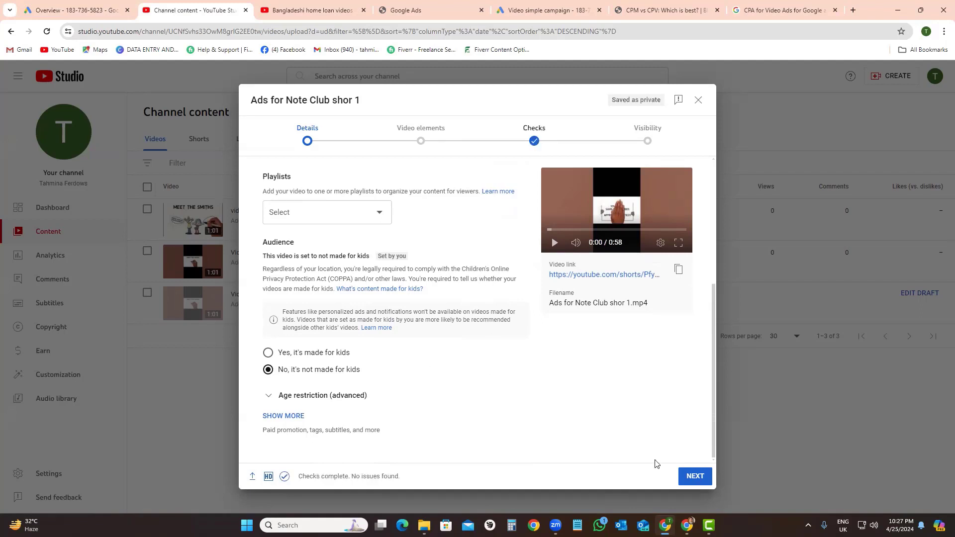
click(694, 479)
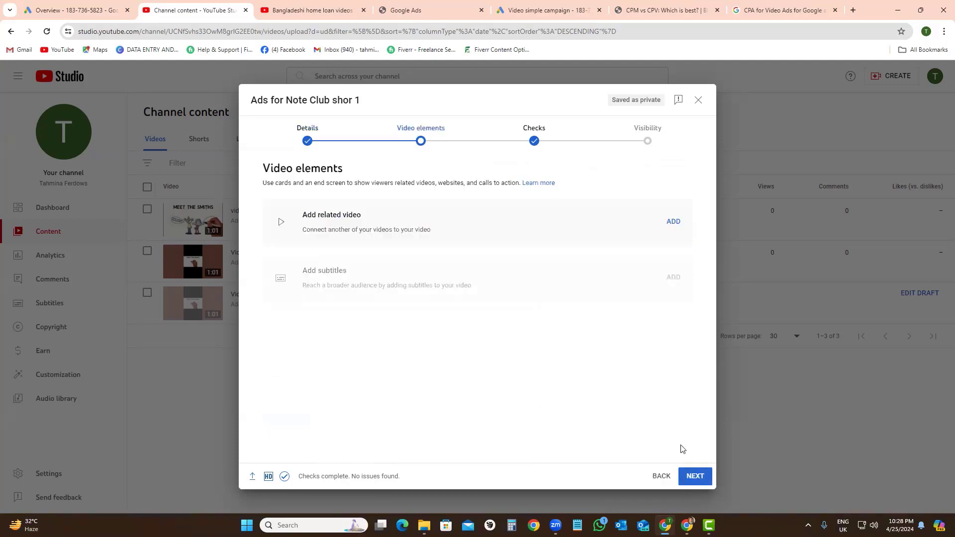
click(696, 478)
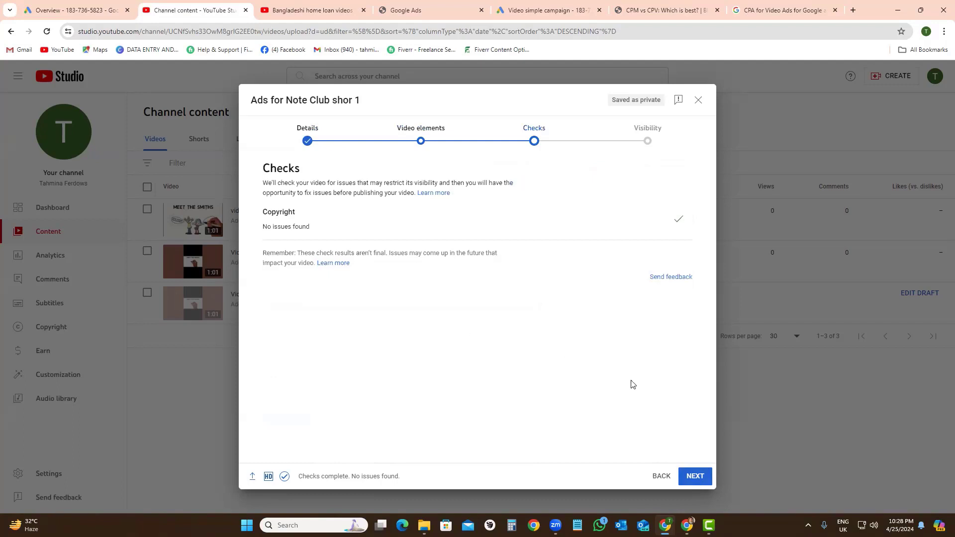
click(694, 481)
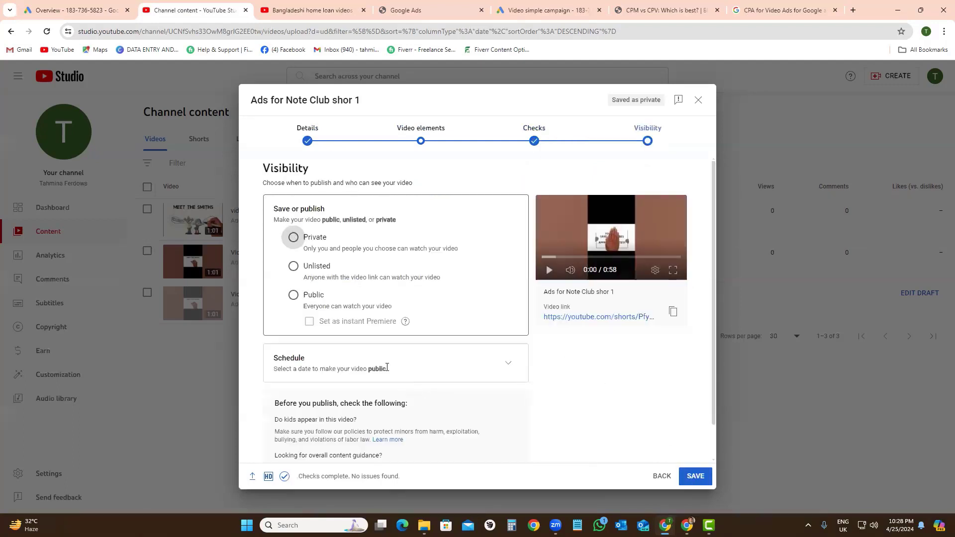
click(293, 297)
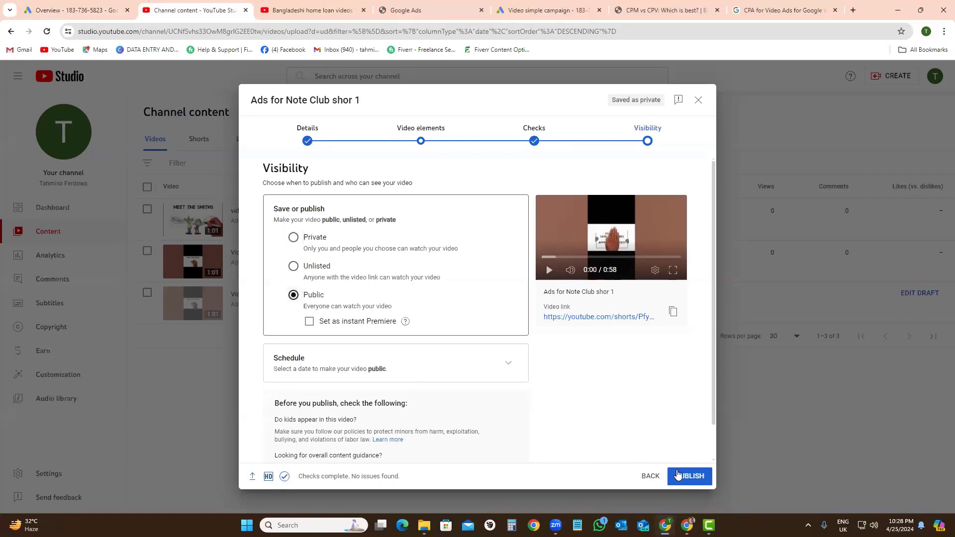
Step: Publish 'Ads for Note Club shor 1', close the confirmation, and view the channel's Shorts list
click(692, 477)
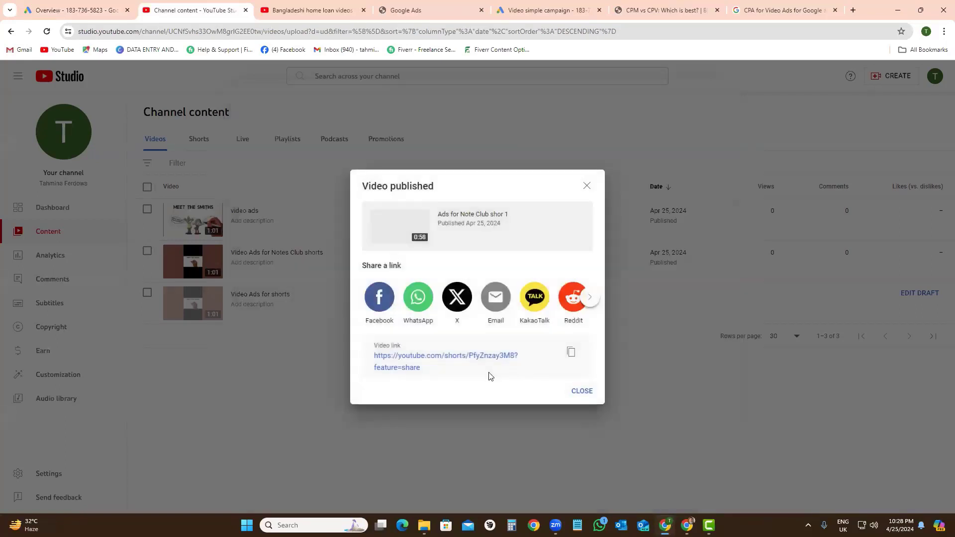
click(581, 392)
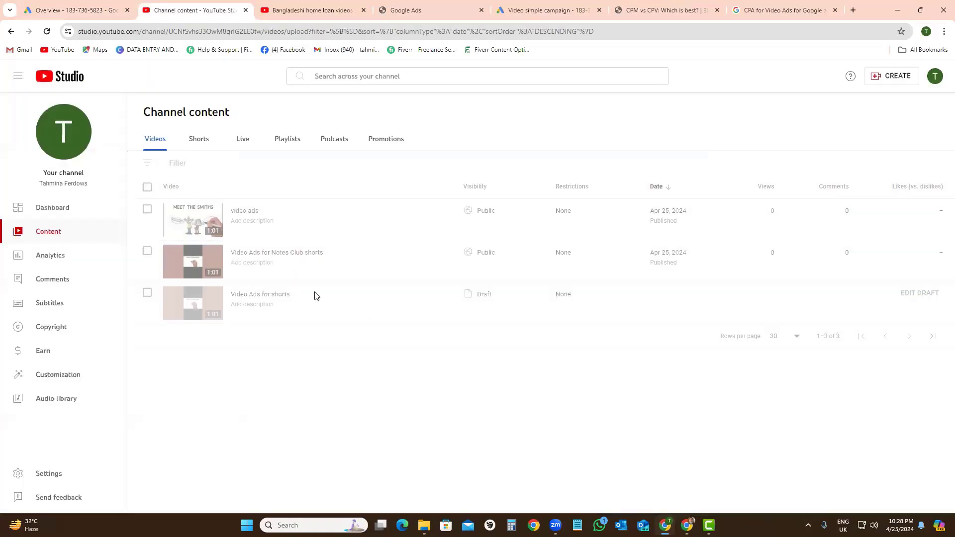
click(197, 141)
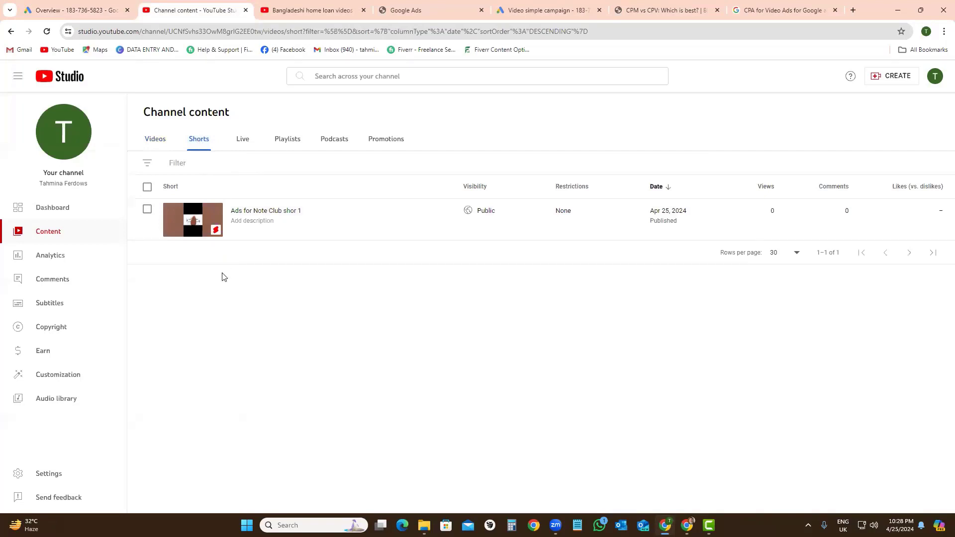